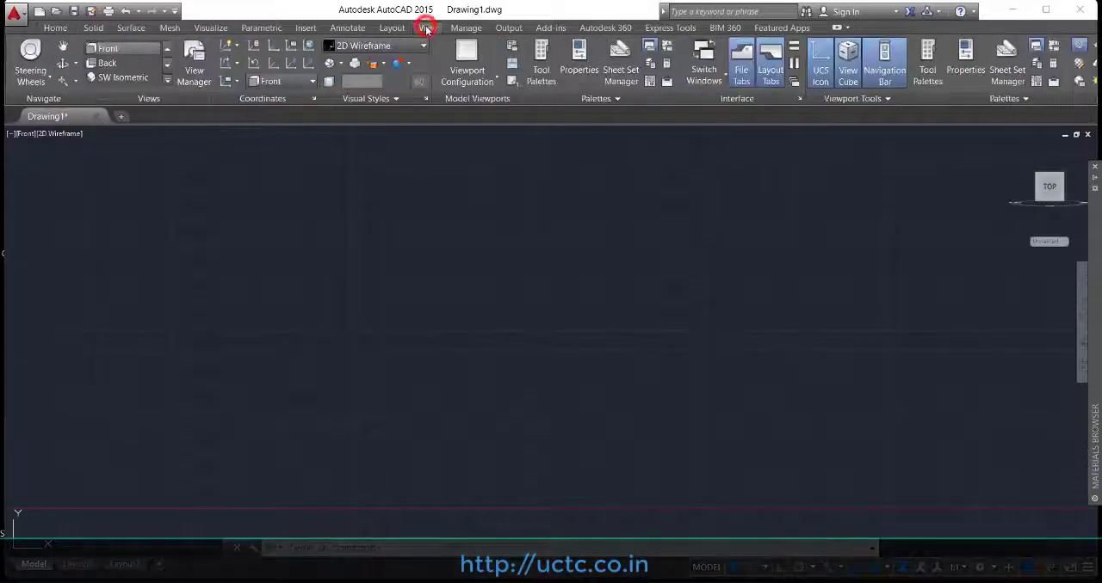
Step: Switch to the Top view and draw a circle with a radius of about 1.2 units
left_click(168, 80)
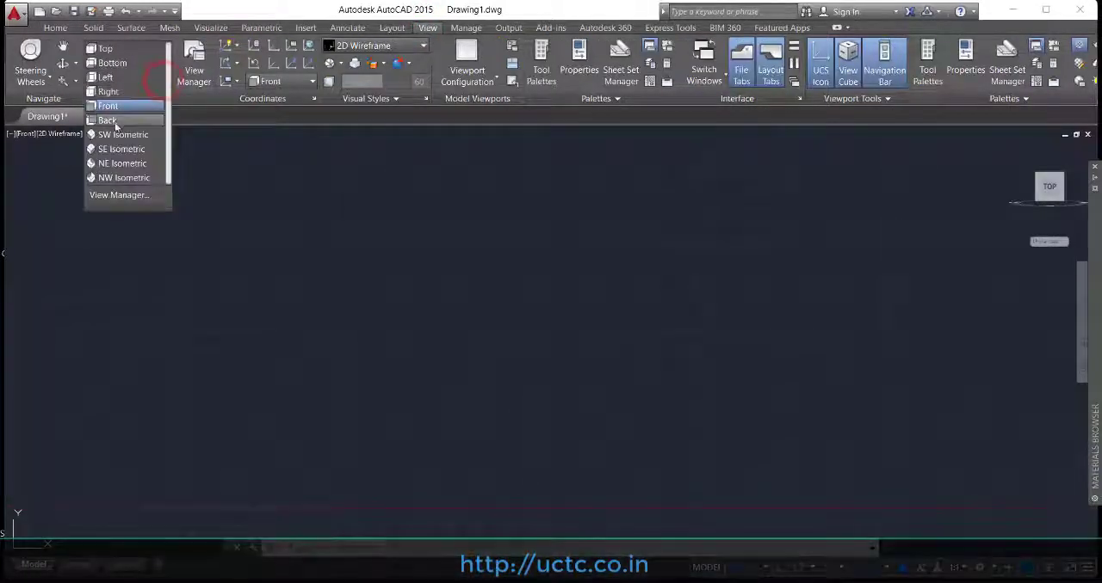
left_click(106, 49)
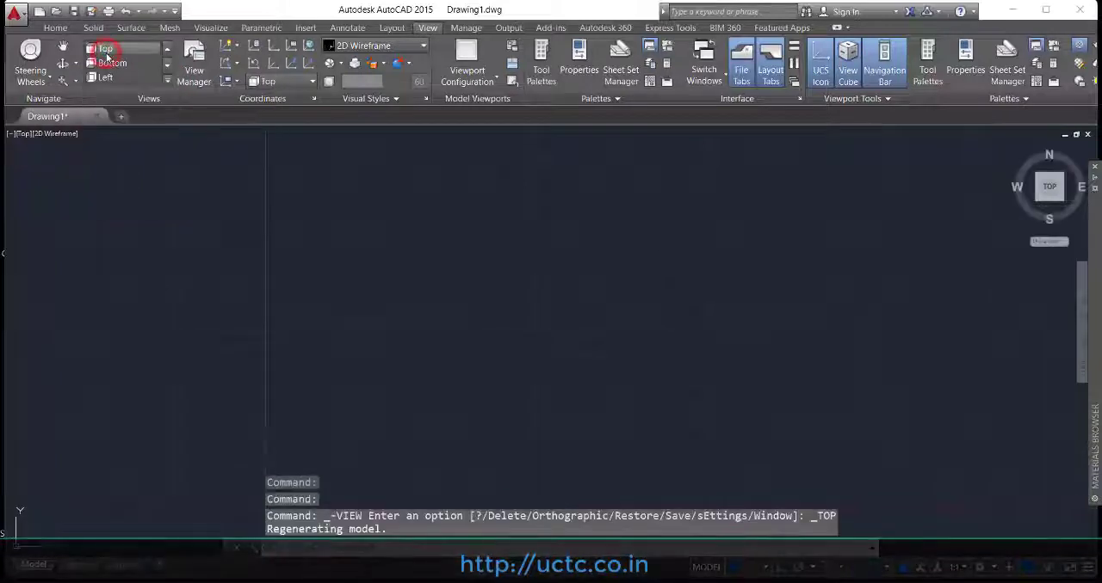
left_click(55, 28)
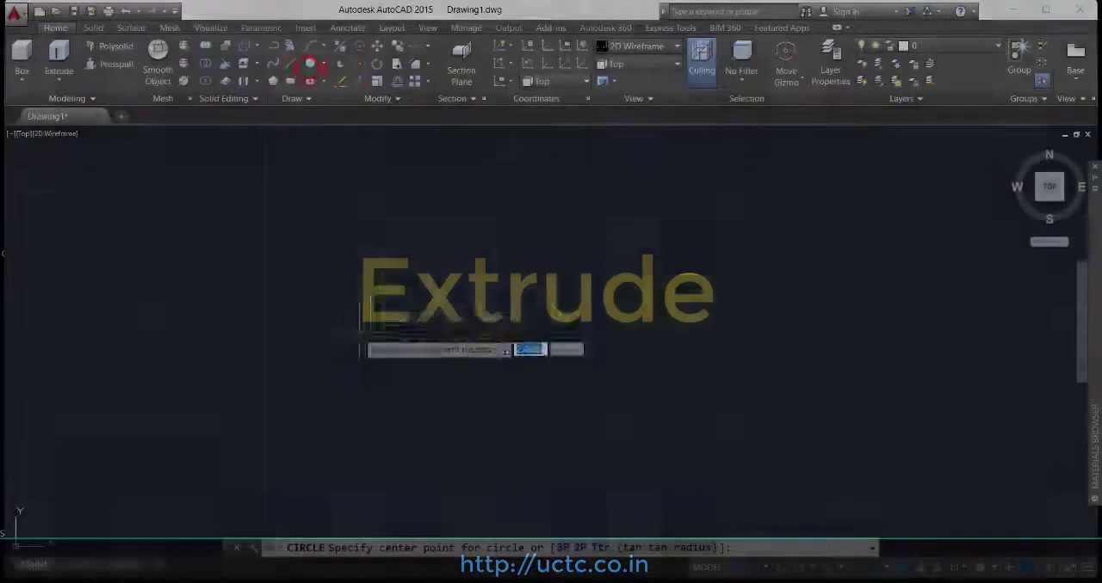
left_click(351, 334)
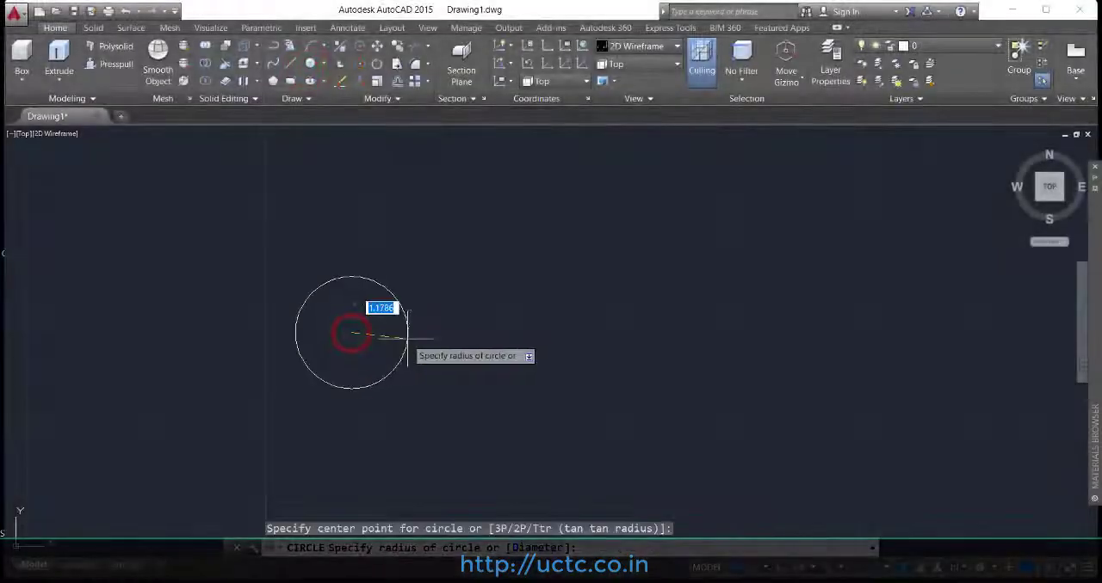
left_click(408, 338)
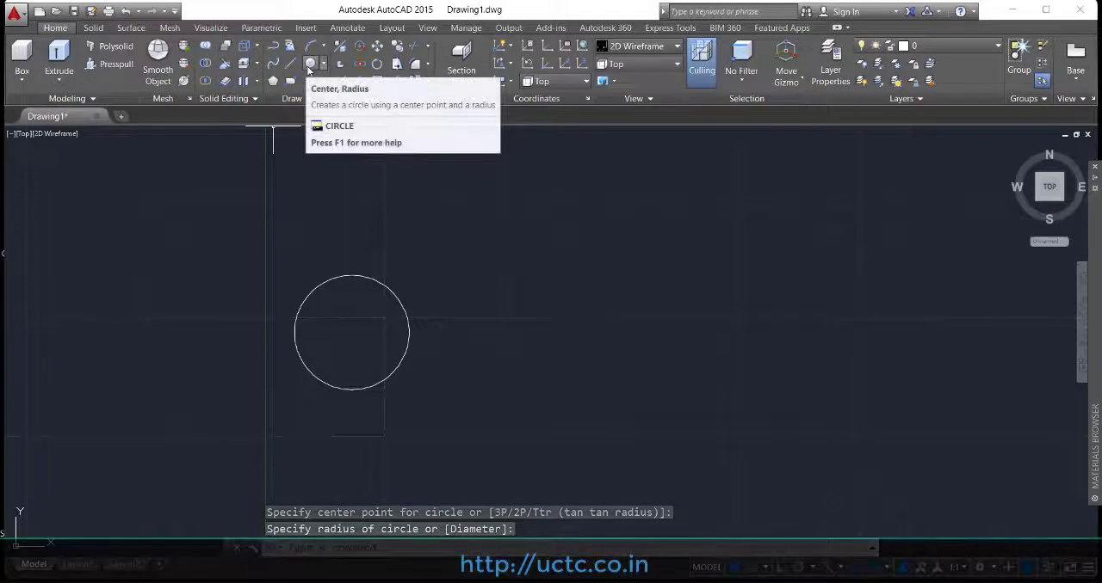
Step: Draw a second circle with a radius of about 1.29 units, a short distance to the right of the first
left_click(309, 64)
left_click(614, 319)
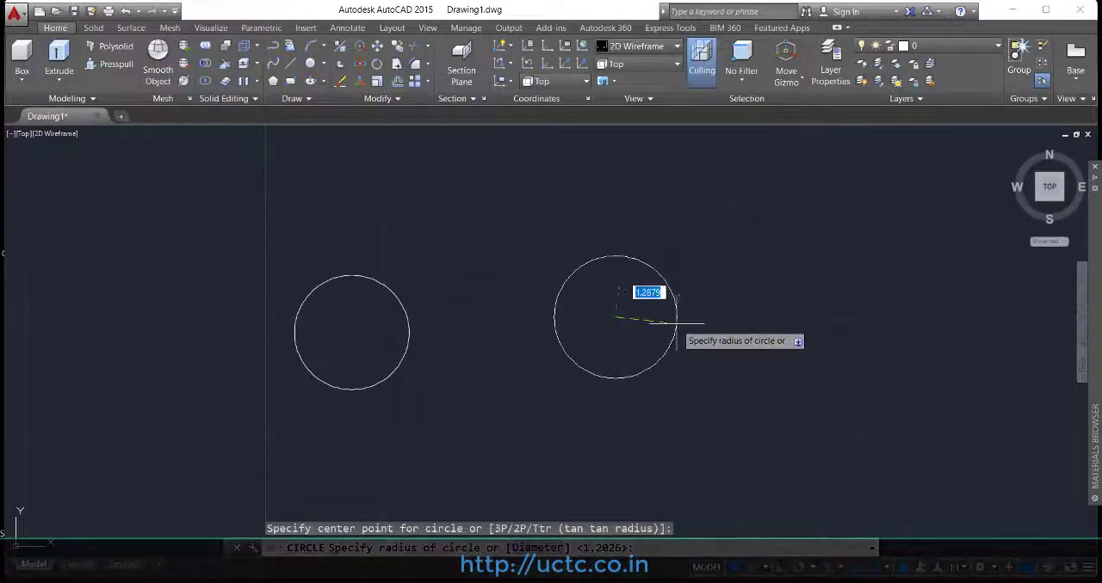
left_click(677, 321)
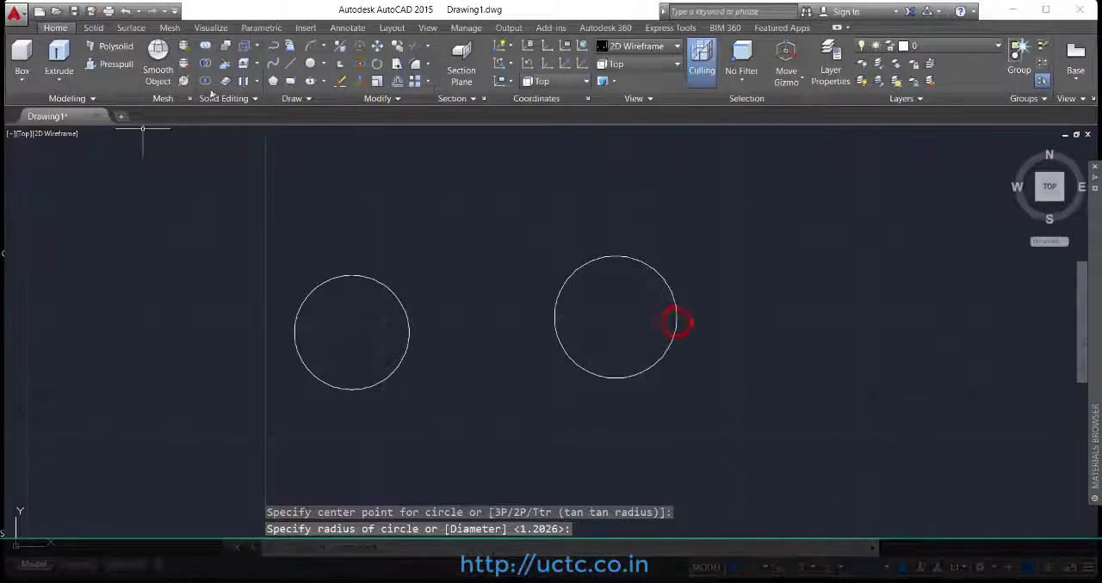
Step: Draw a 6-sided polygon centred on the second circle, using Circumscribed about circle, large enough to surround it
left_click(273, 81)
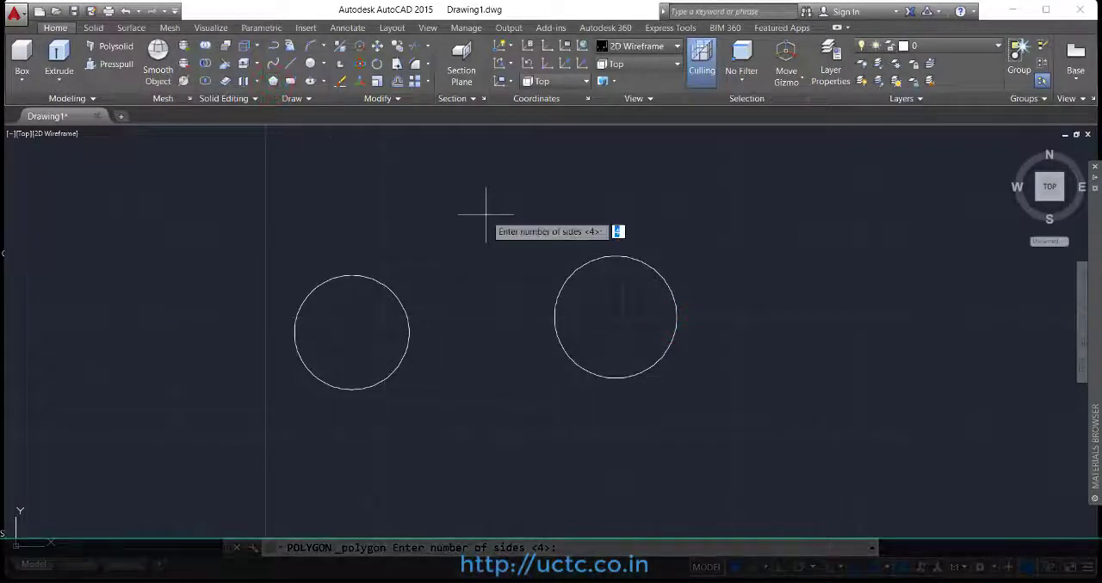
type("6")
key("Return")
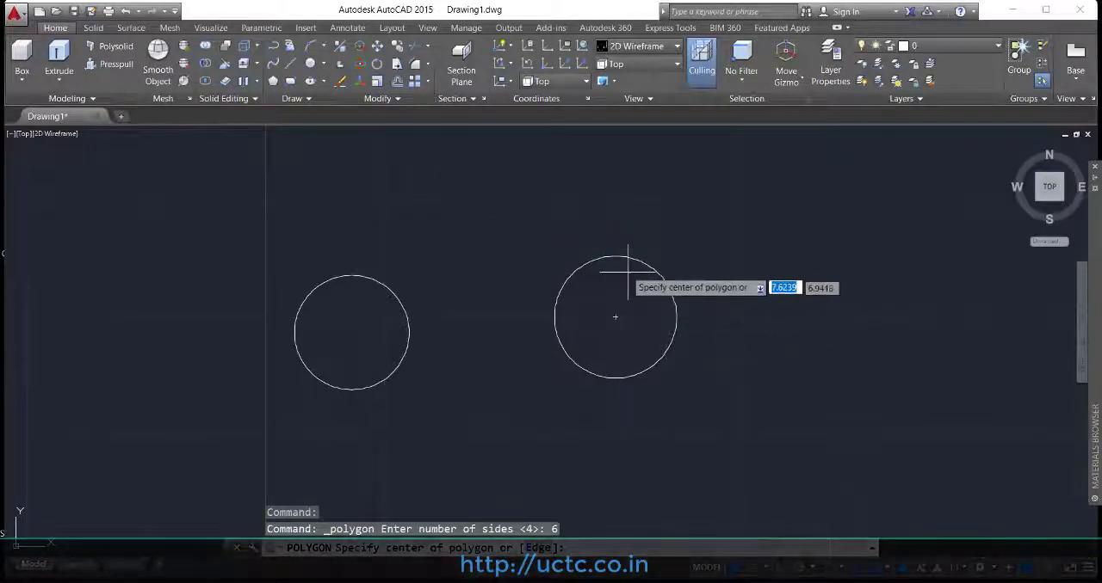
left_click(615, 316)
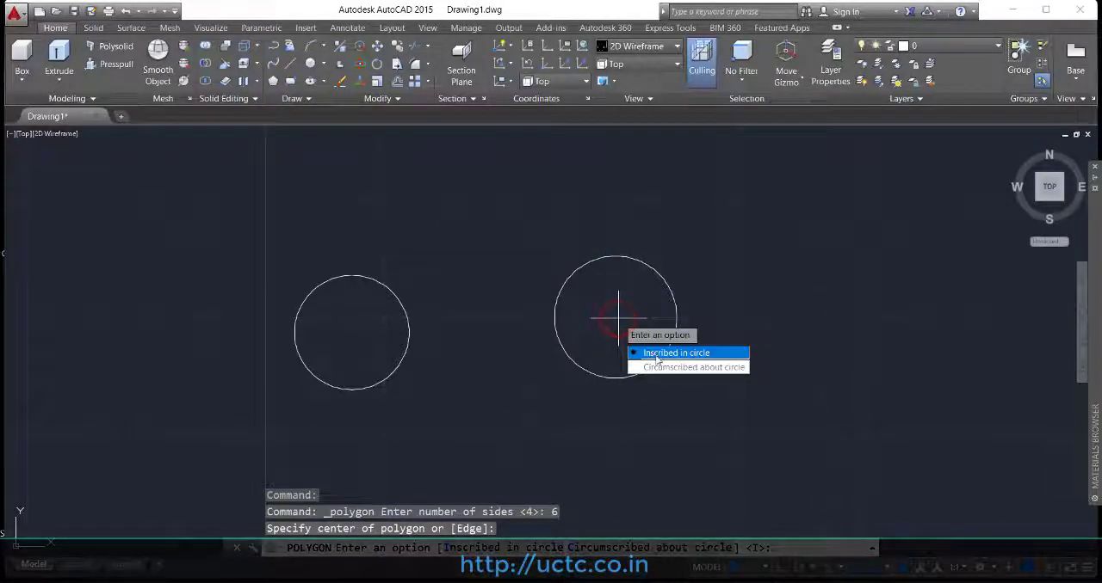
left_click(663, 365)
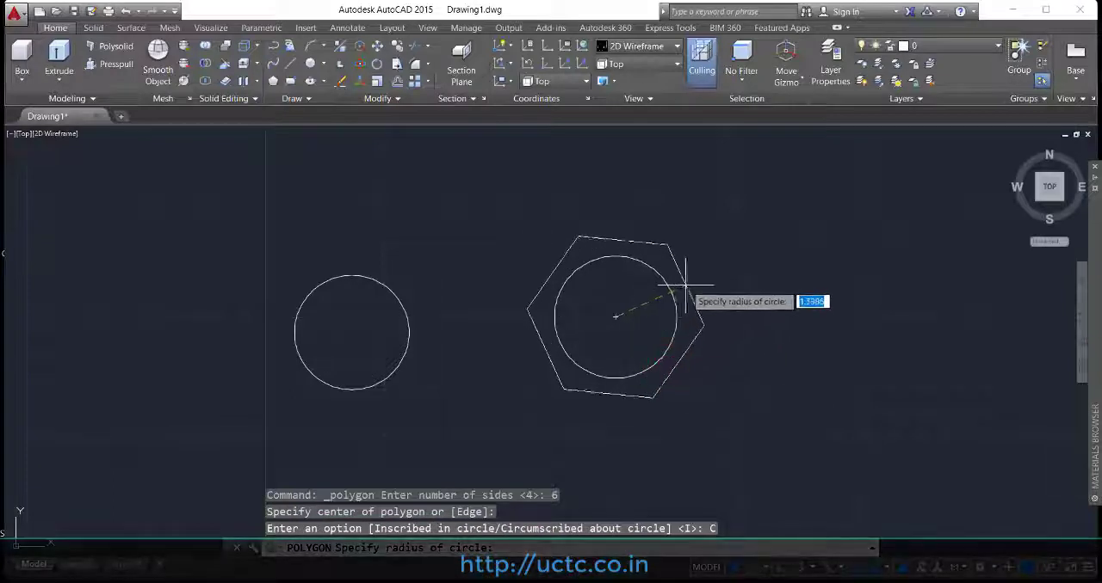
left_click(708, 271)
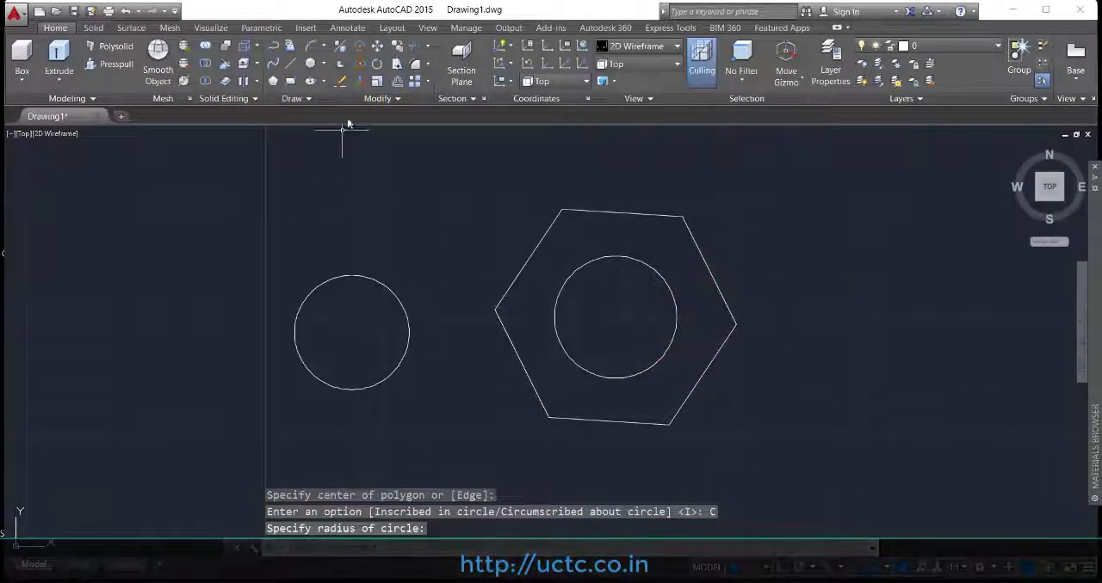
Step: Switch the drawing to the SW Isometric view
left_click(427, 33)
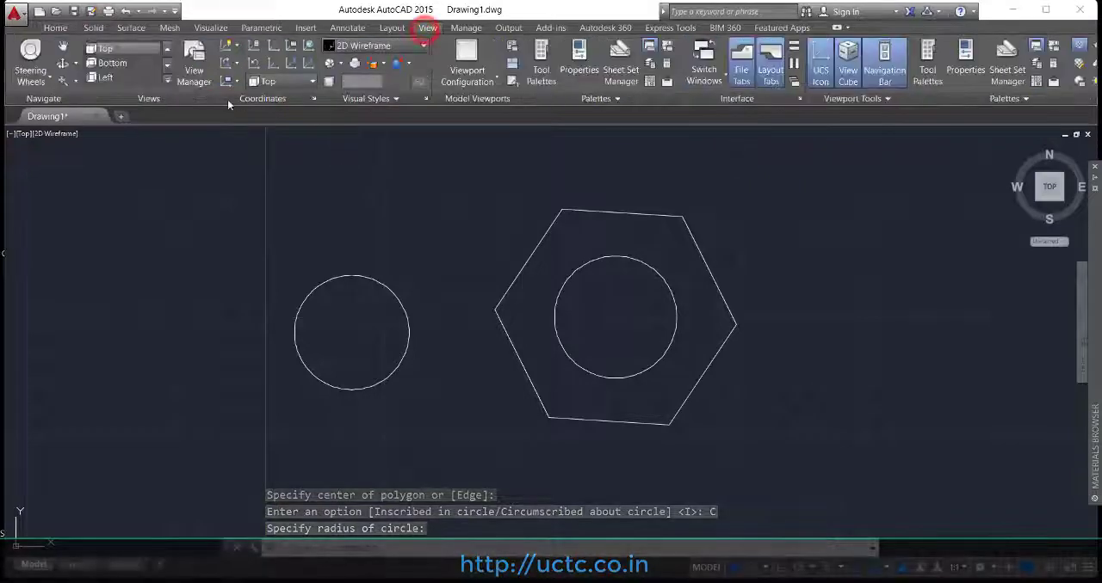
left_click(166, 78)
left_click(125, 135)
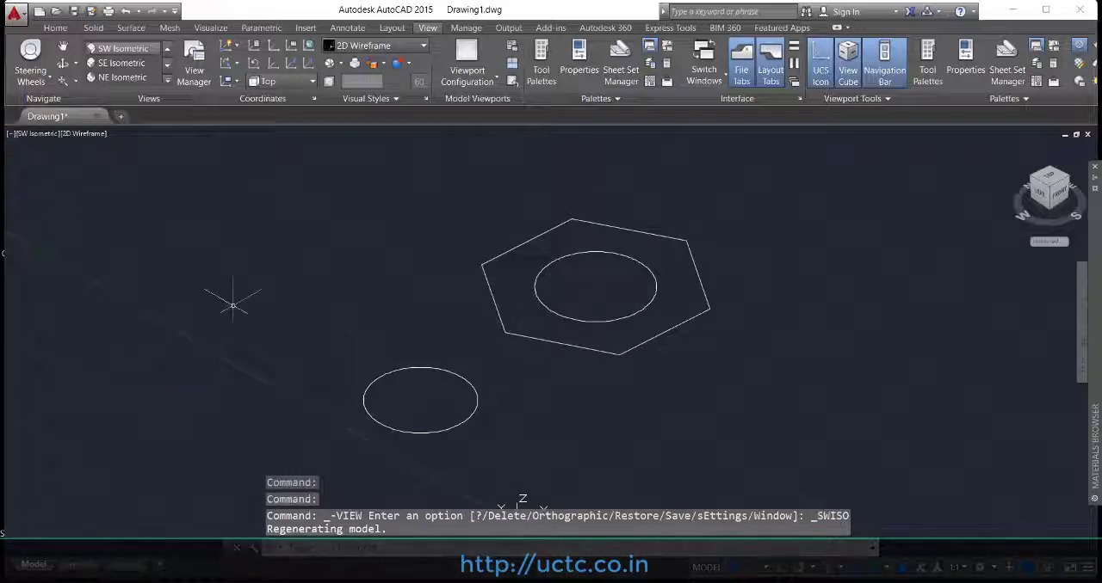
Step: Extrude the standalone circle upward by about 4.76 units and apply the Conceptual visual style
left_click(56, 28)
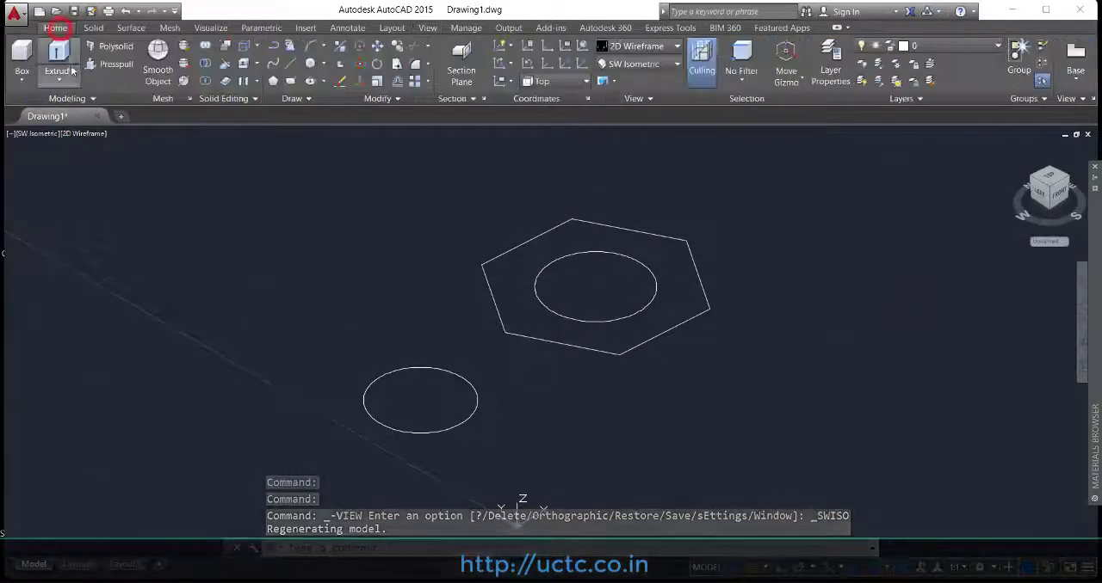
left_click(59, 55)
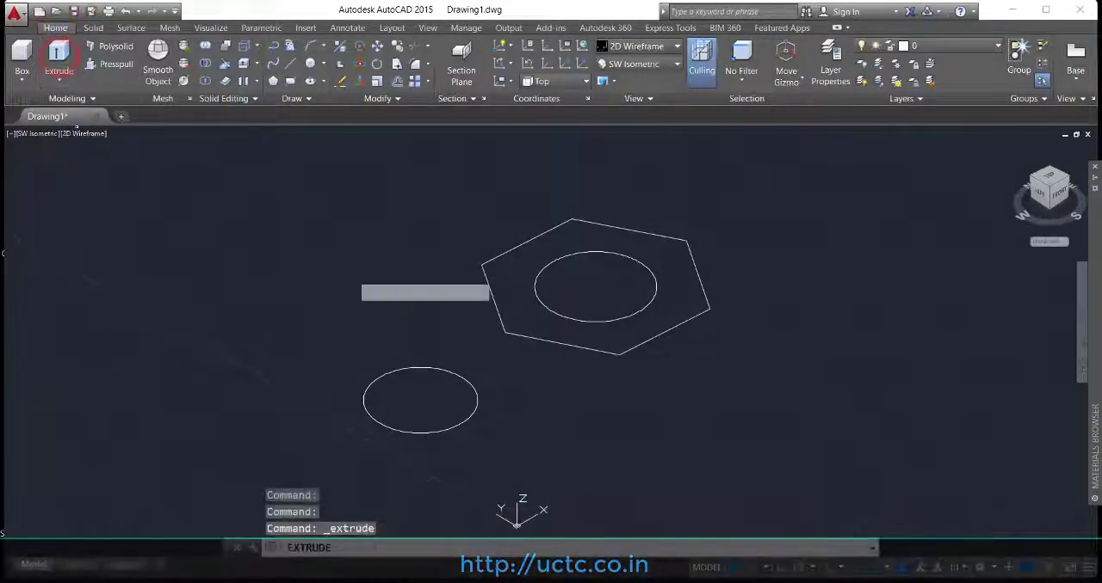
left_click(462, 378)
right_click(464, 381)
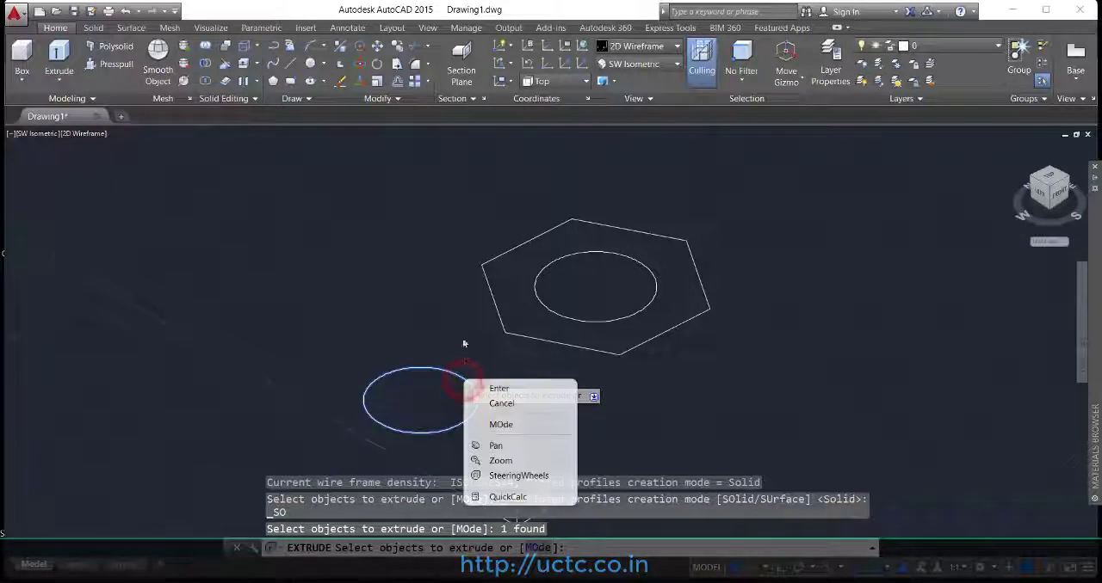
left_click(498, 388)
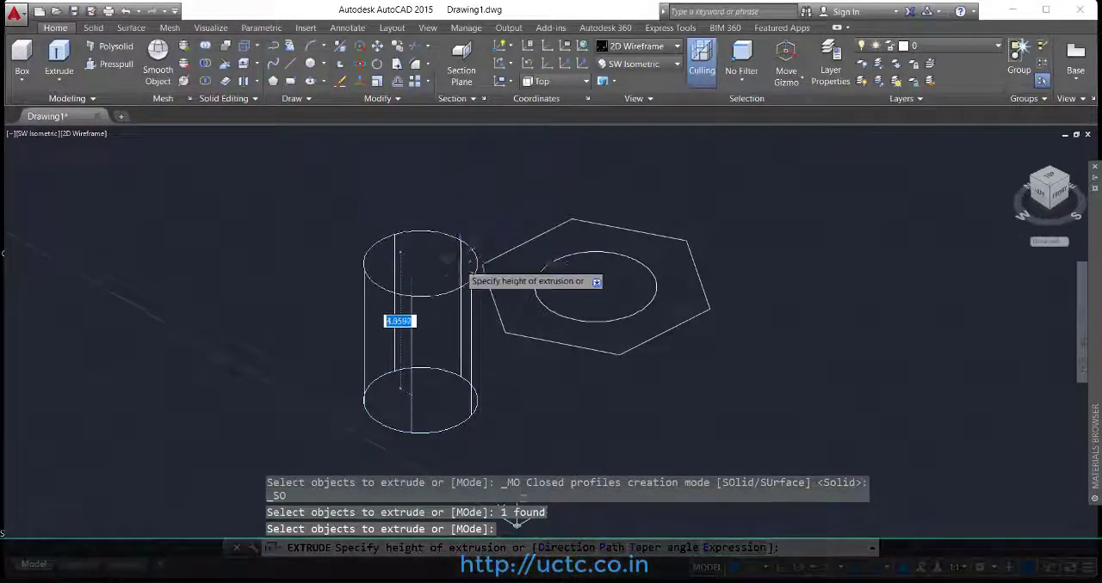
left_click(454, 216)
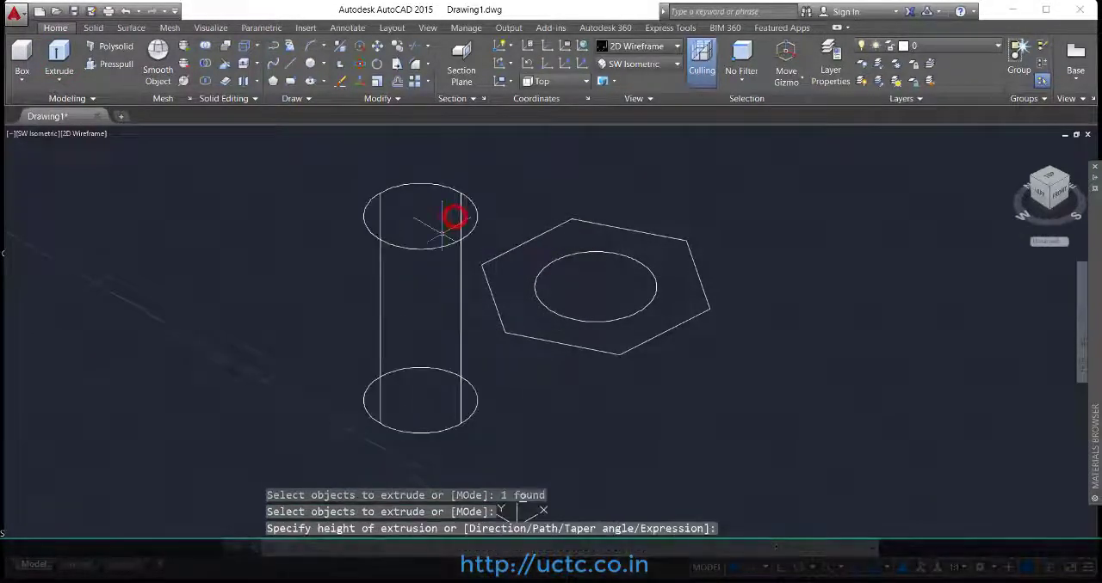
left_click(659, 45)
left_click(686, 74)
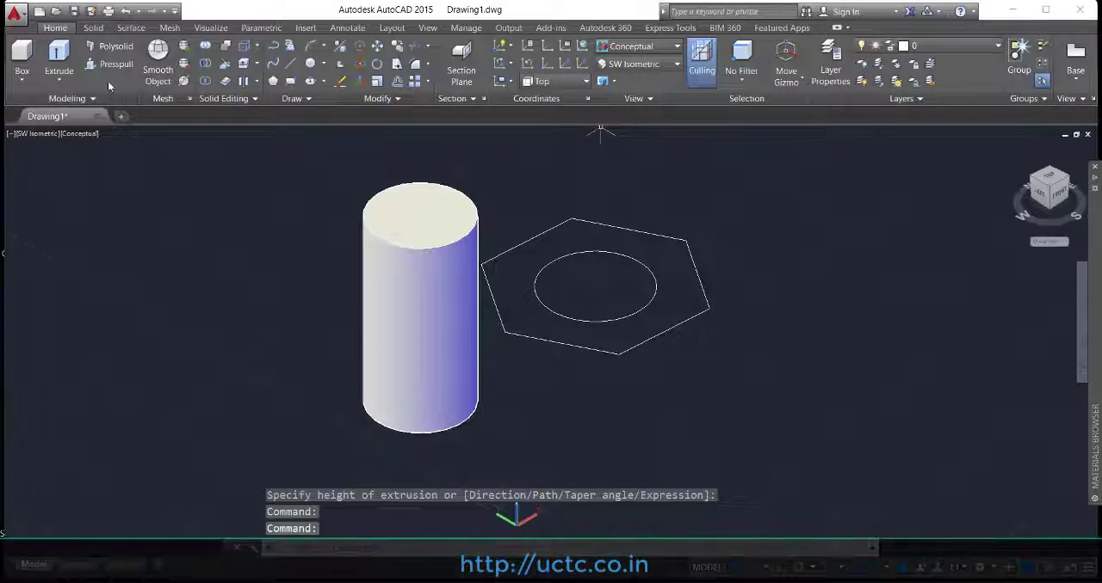
Step: Extrude the circle inside the hexagon downward by about 4.04 units to form the bolt shank
left_click(58, 53)
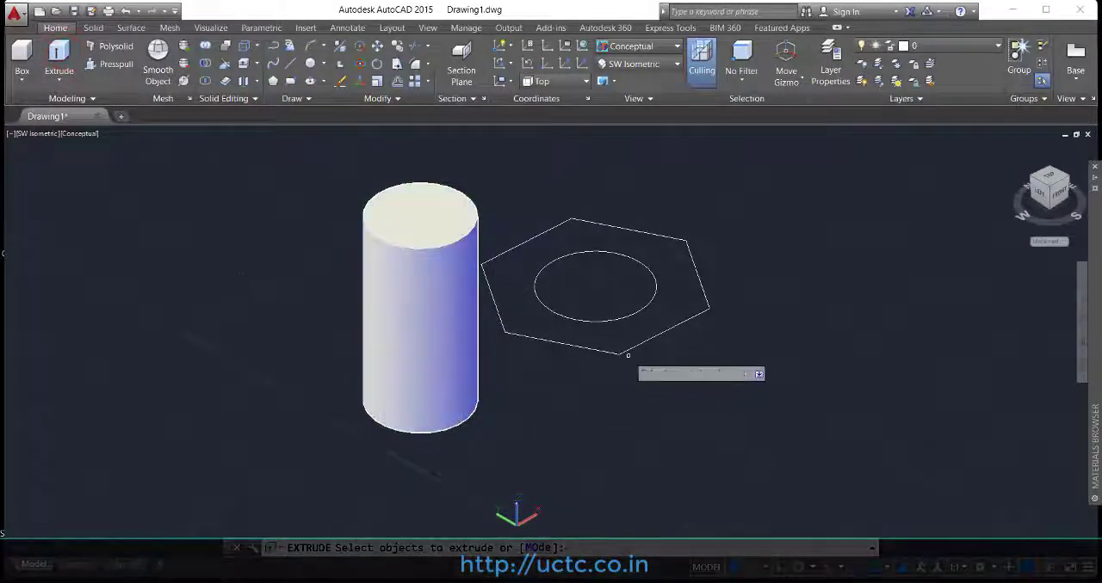
left_click(637, 313)
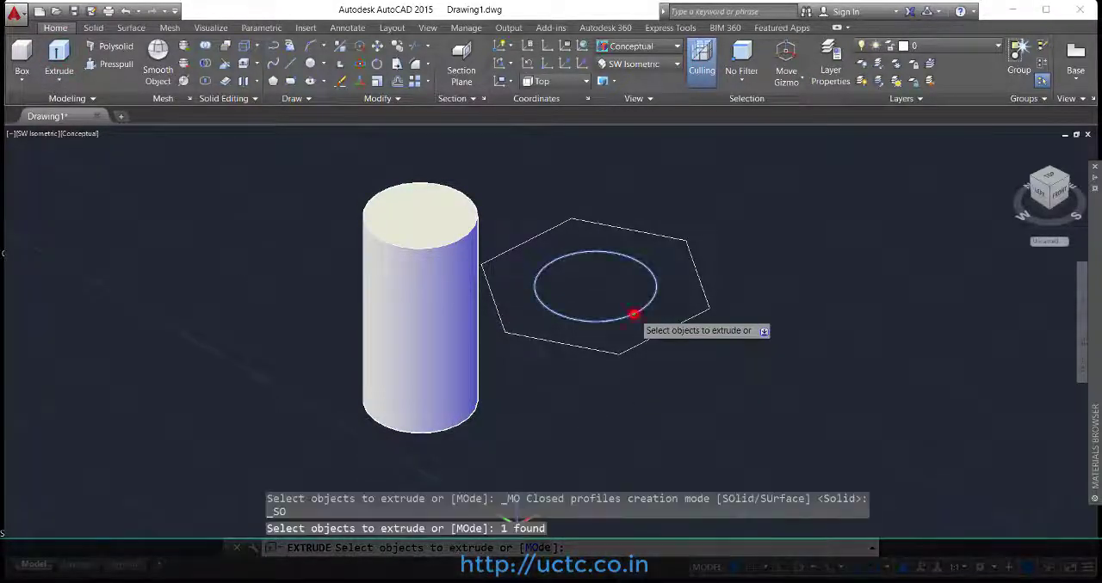
right_click(637, 313)
left_click(664, 326)
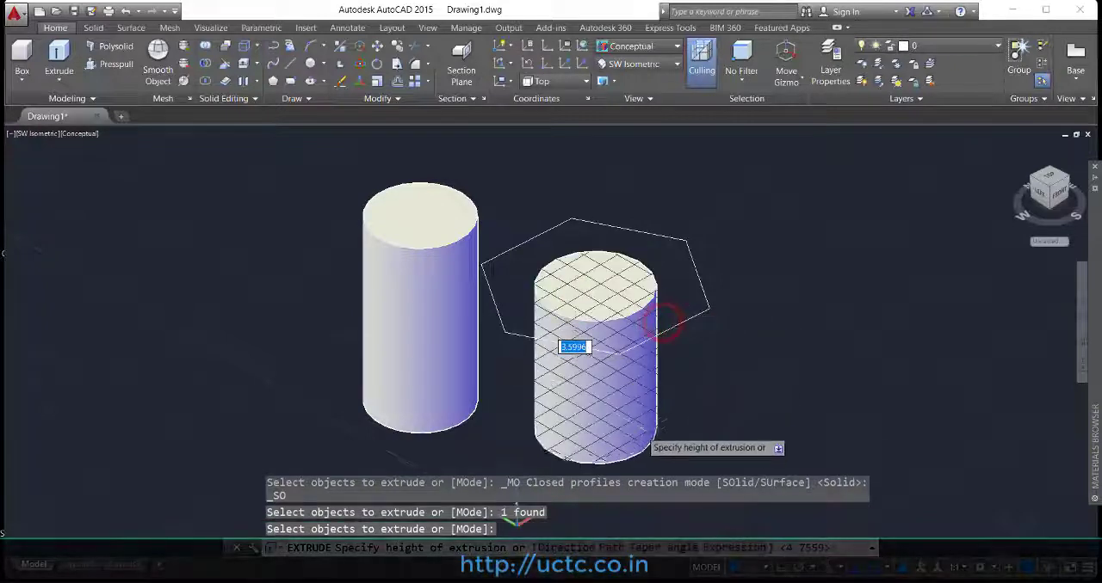
left_click(633, 444)
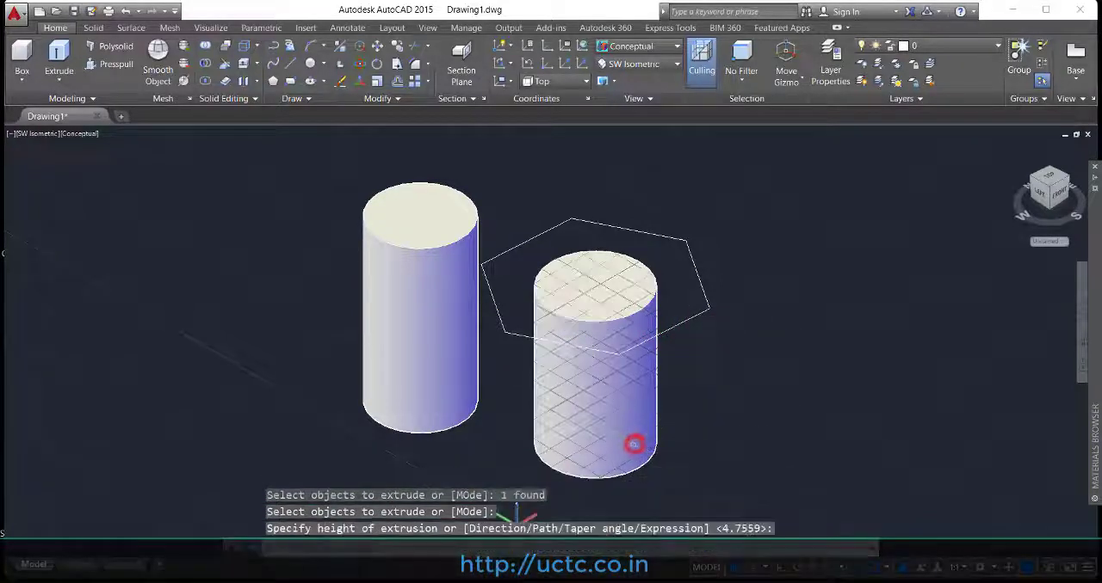
Step: Extrude the hexagon slightly upward to form a thin bolt head above the shank
left_click(58, 54)
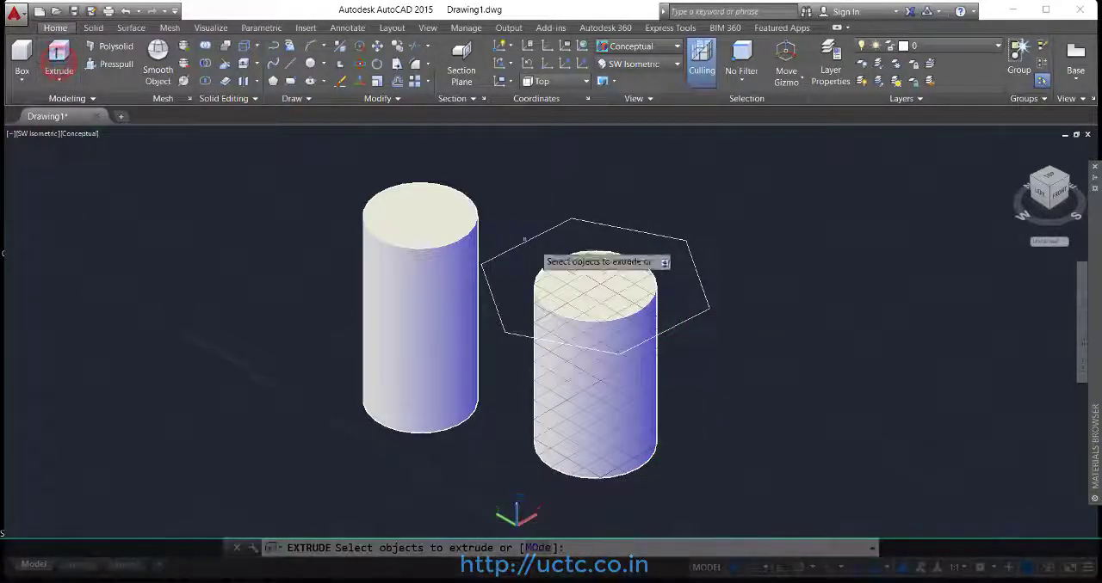
left_click(697, 275)
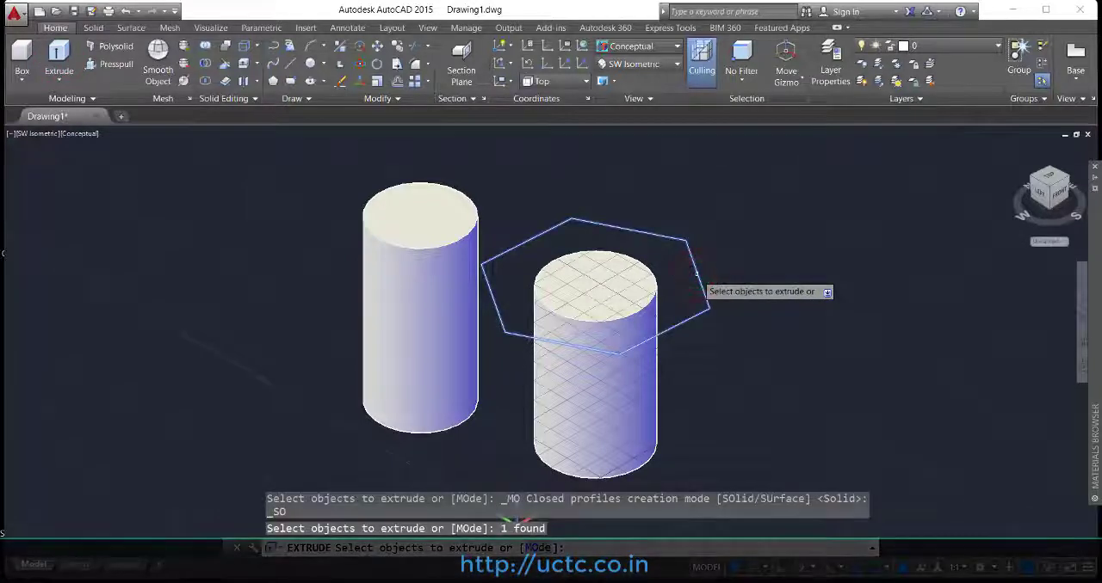
right_click(698, 276)
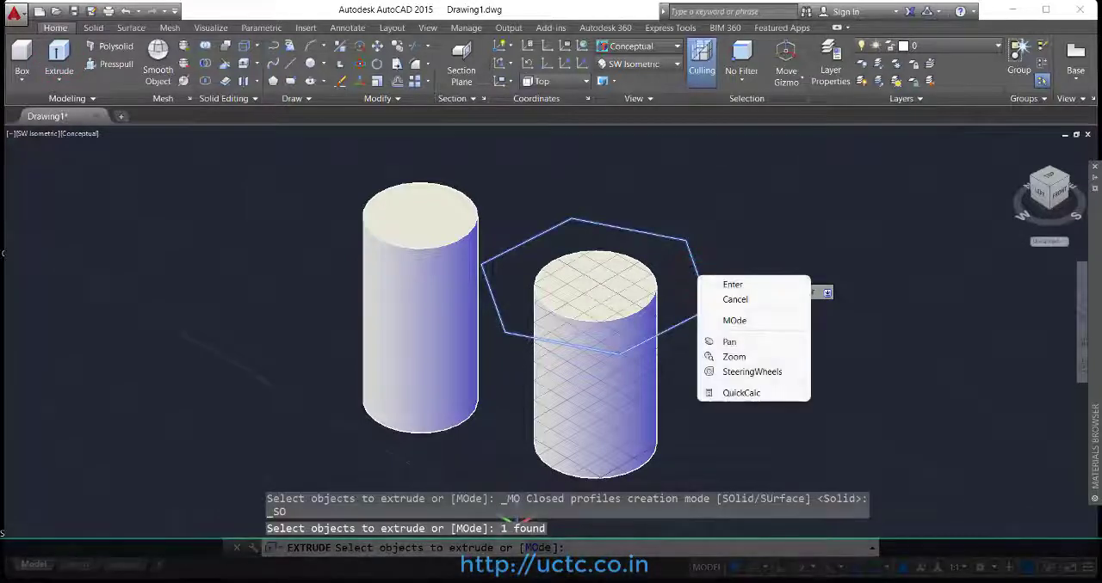
left_click(729, 285)
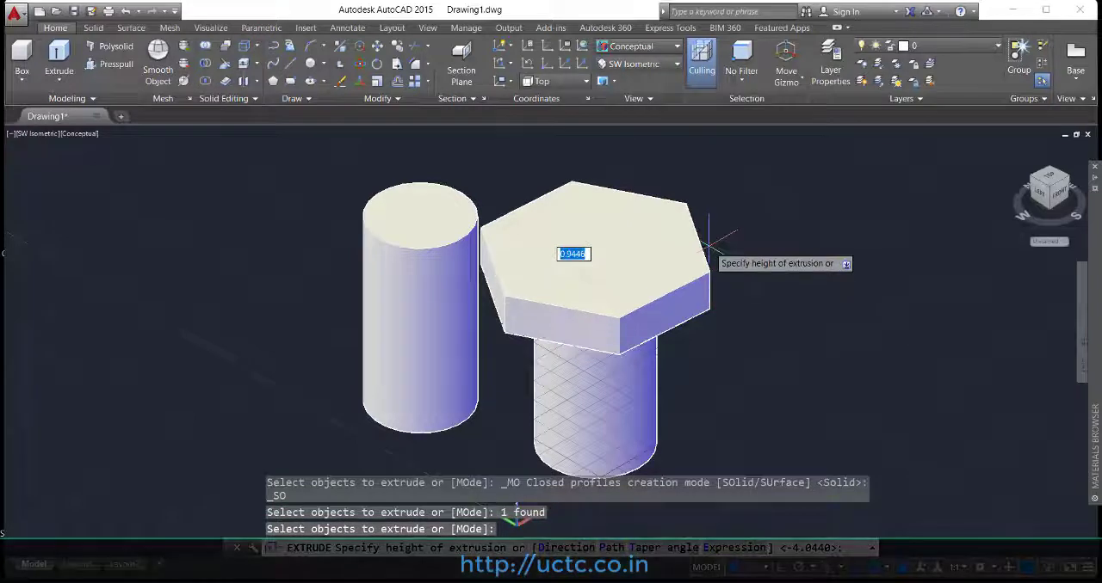
left_click(700, 254)
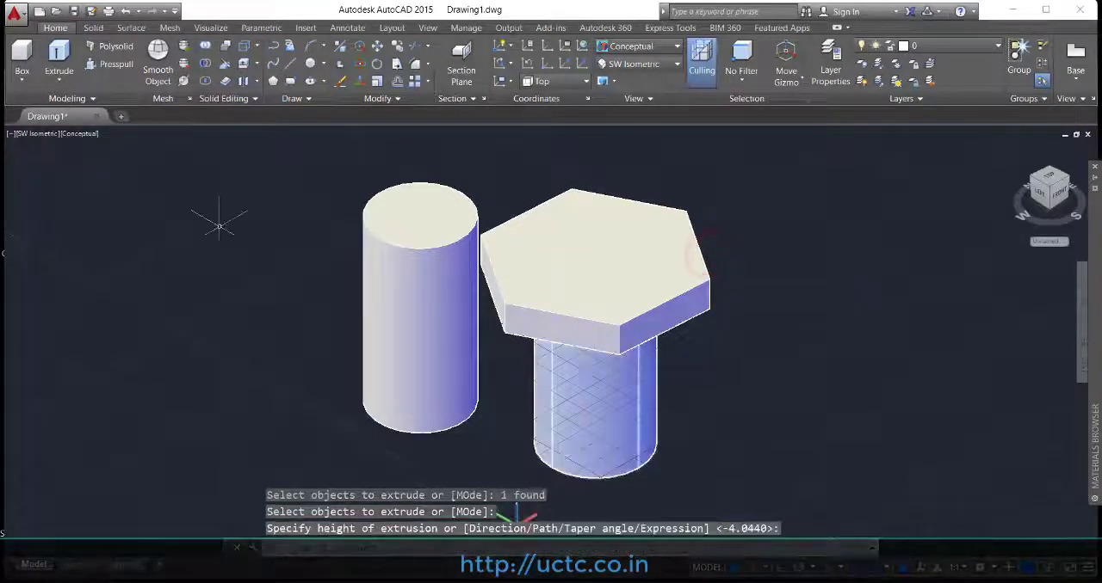
Step: Orbit around the cylinder and bolt to examine them from several sides, and restore the SW Isometric view
left_click(428, 28)
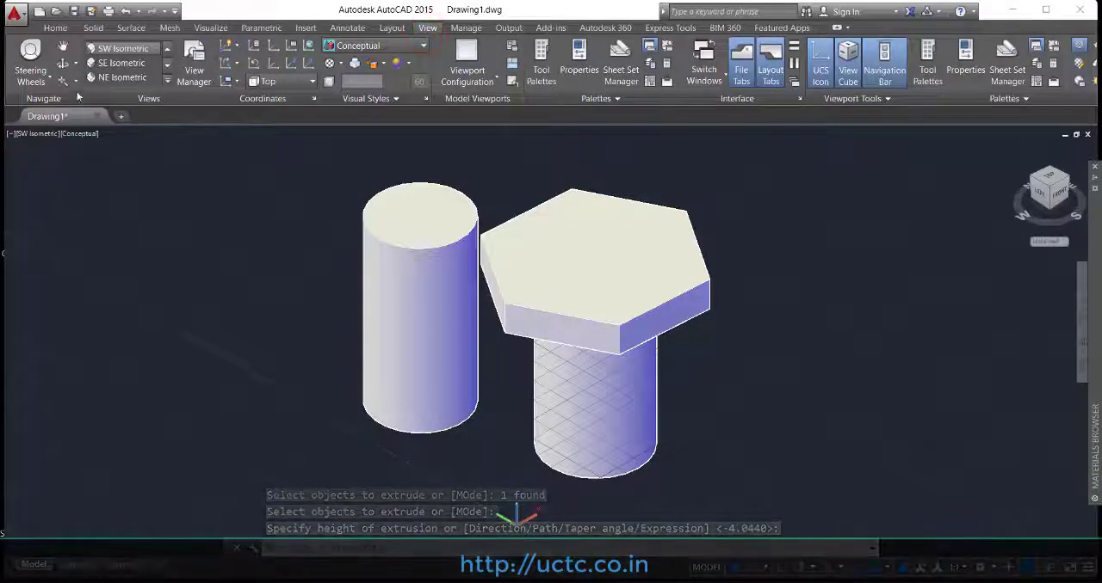
left_click_drag(531, 311, 491, 314)
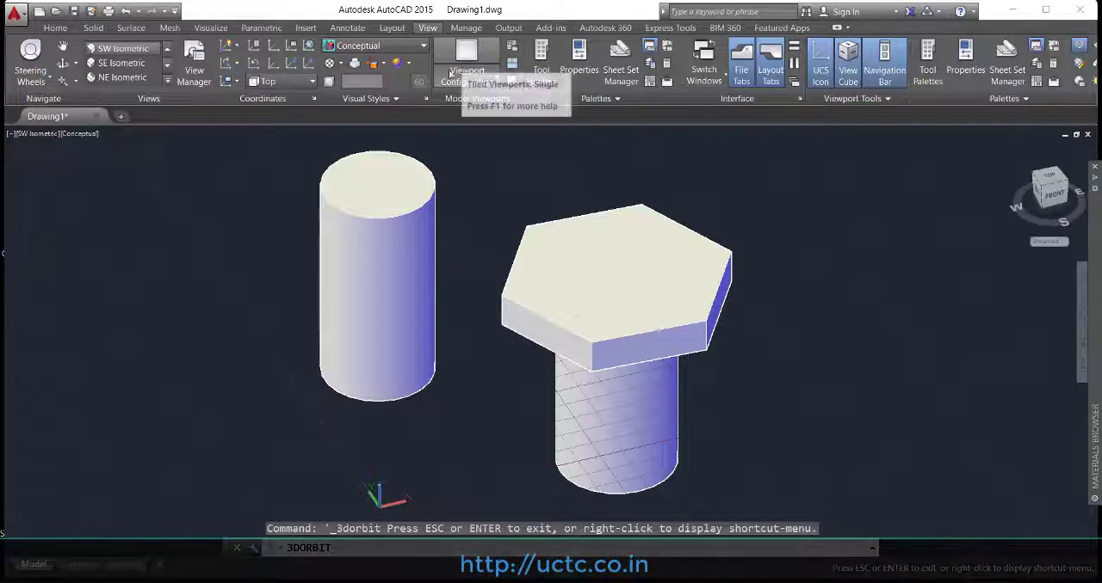
left_click_drag(276, 209, 345, 224)
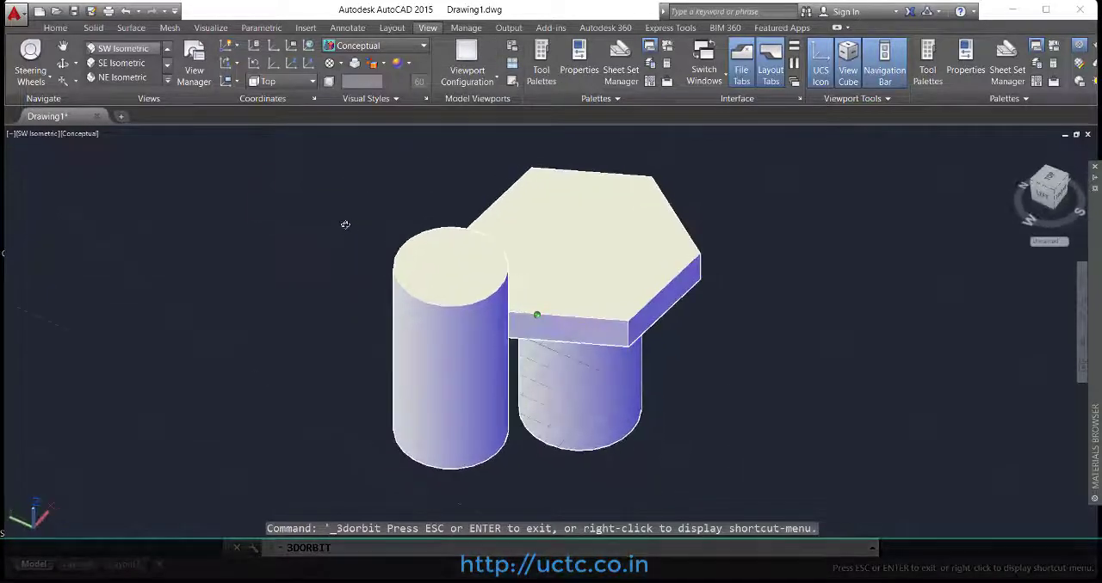
left_click(169, 82)
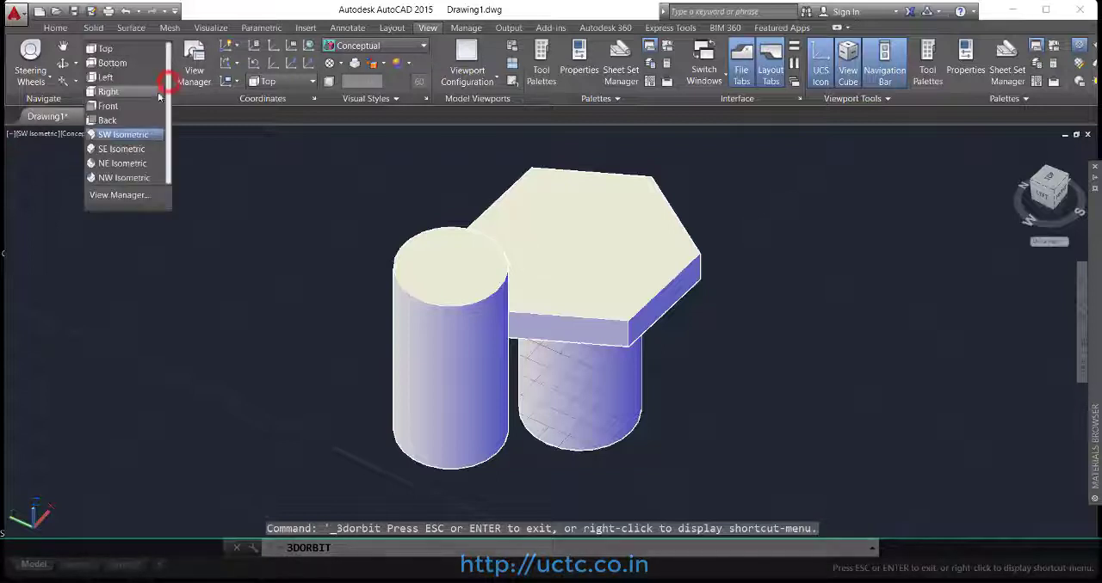
left_click(132, 137)
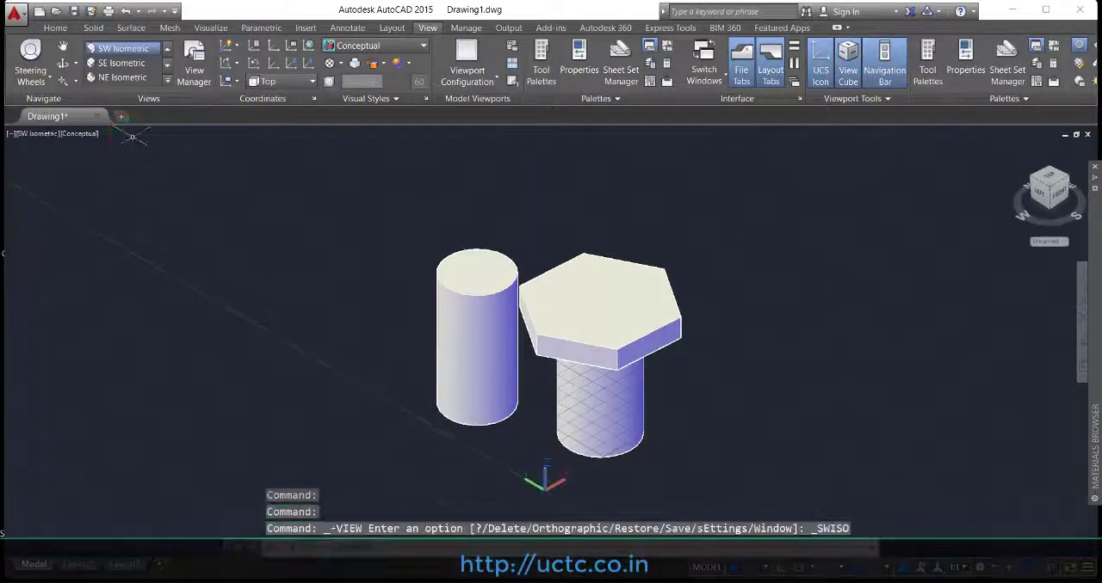
left_click(62, 29)
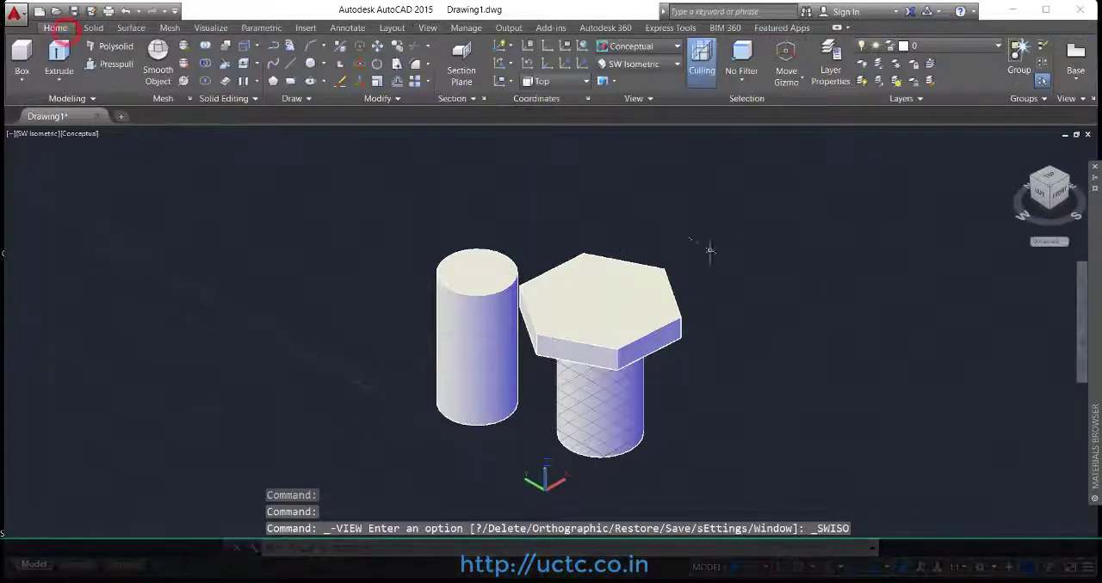
Step: Erase the cylinder, the bolt head and the bolt shank together
left_click(381, 418)
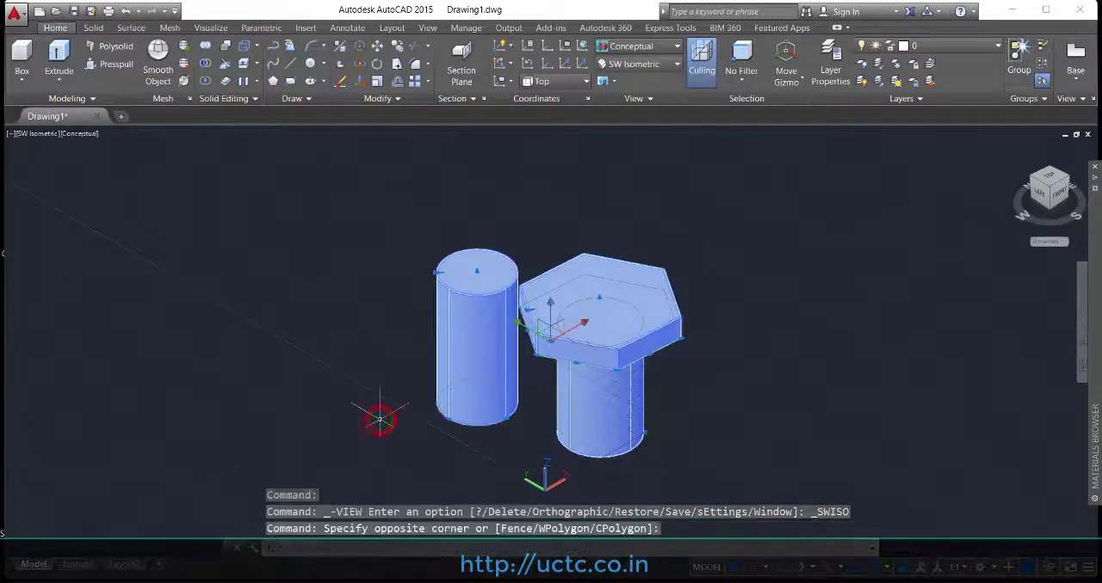
key("Delete")
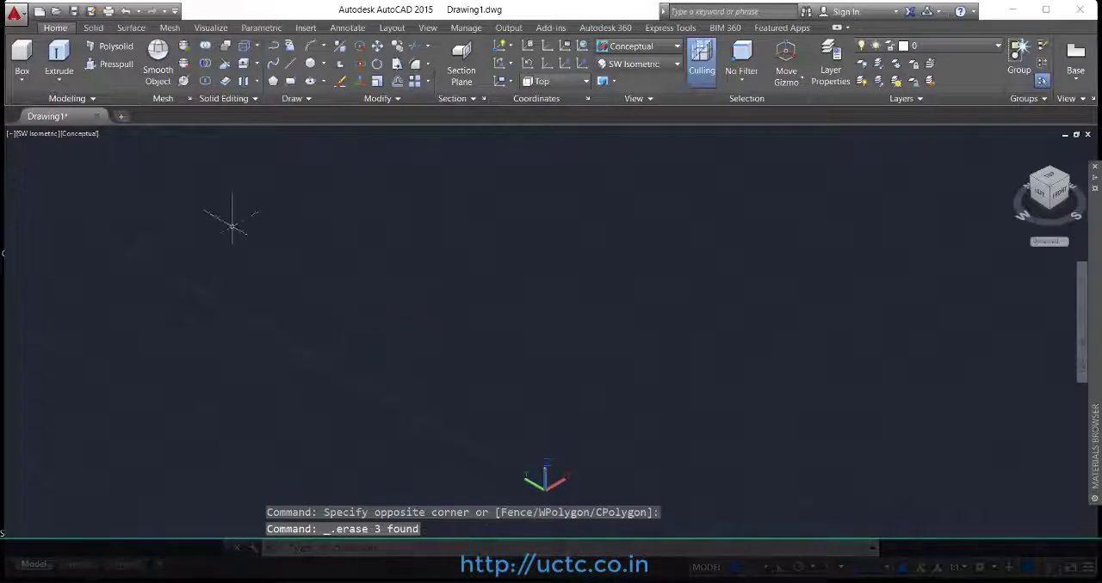
left_click(67, 86)
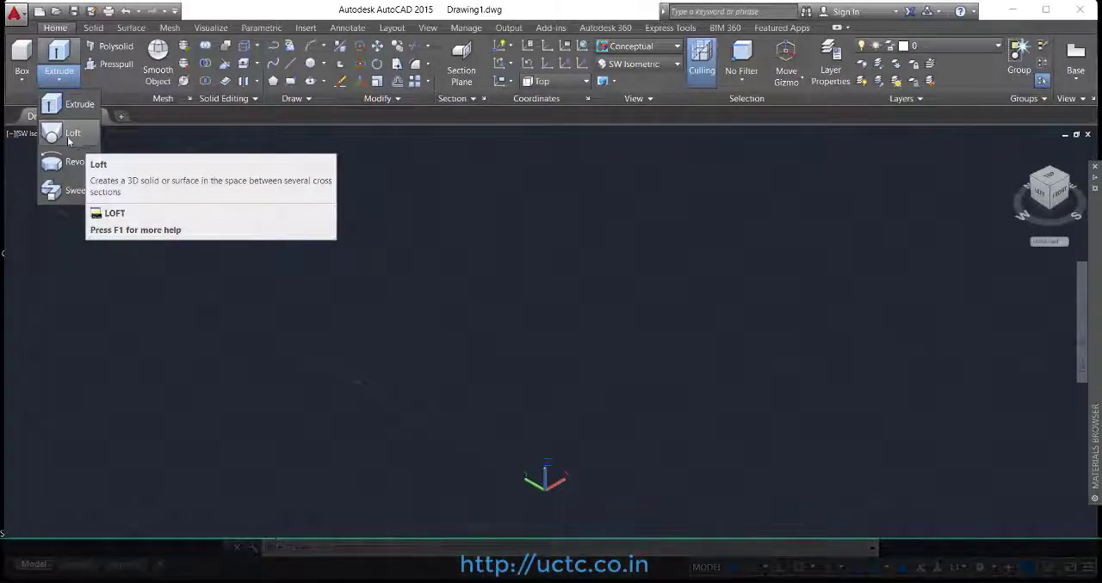
left_click(361, 151)
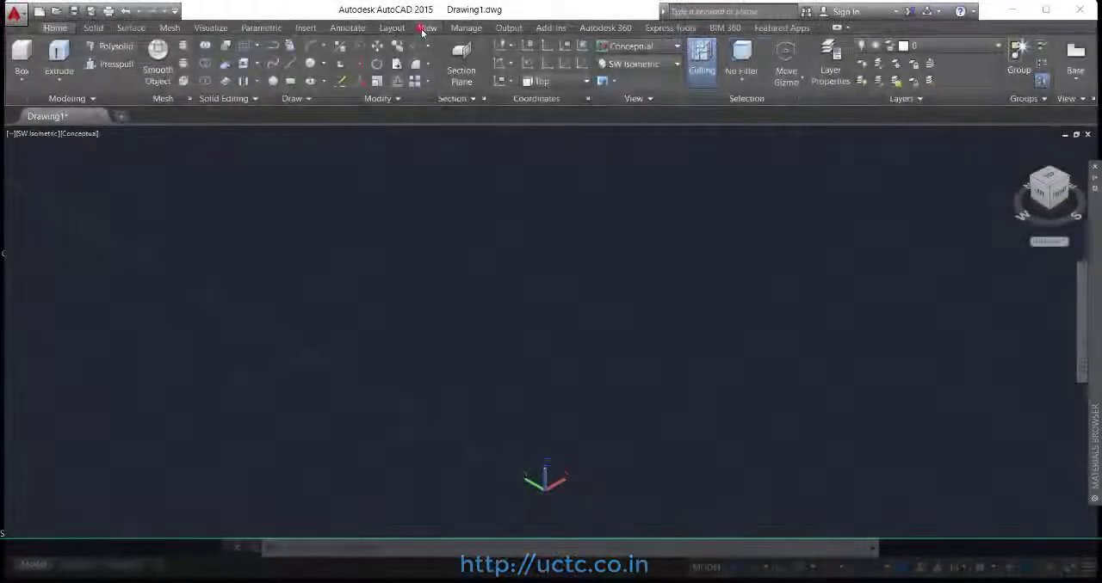
Step: Switch to the Top view and draw two concentric circles with radii of about 0.64 and 1.04
left_click(426, 28)
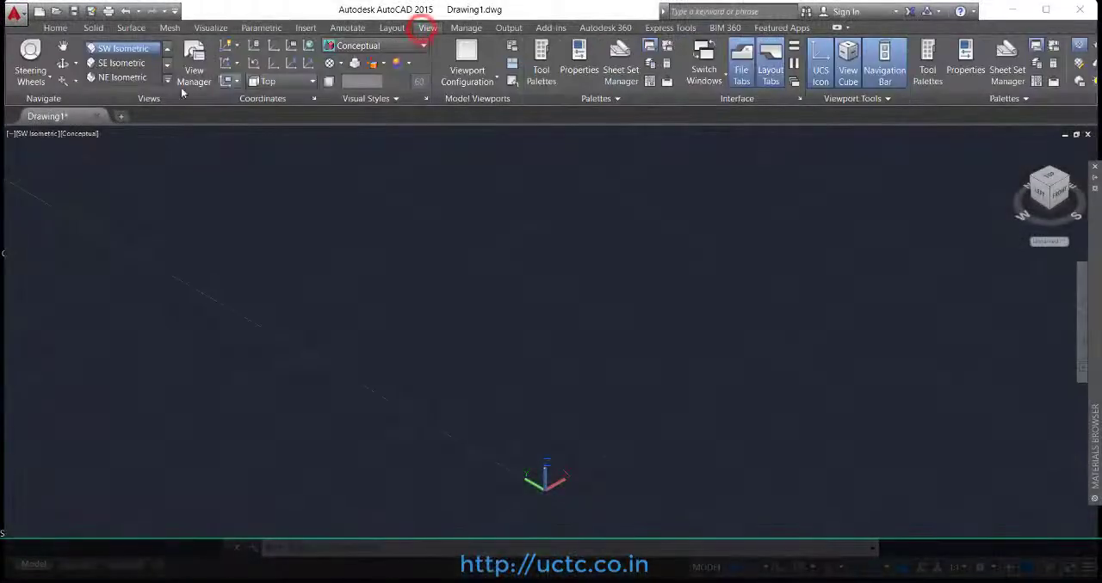
left_click(168, 81)
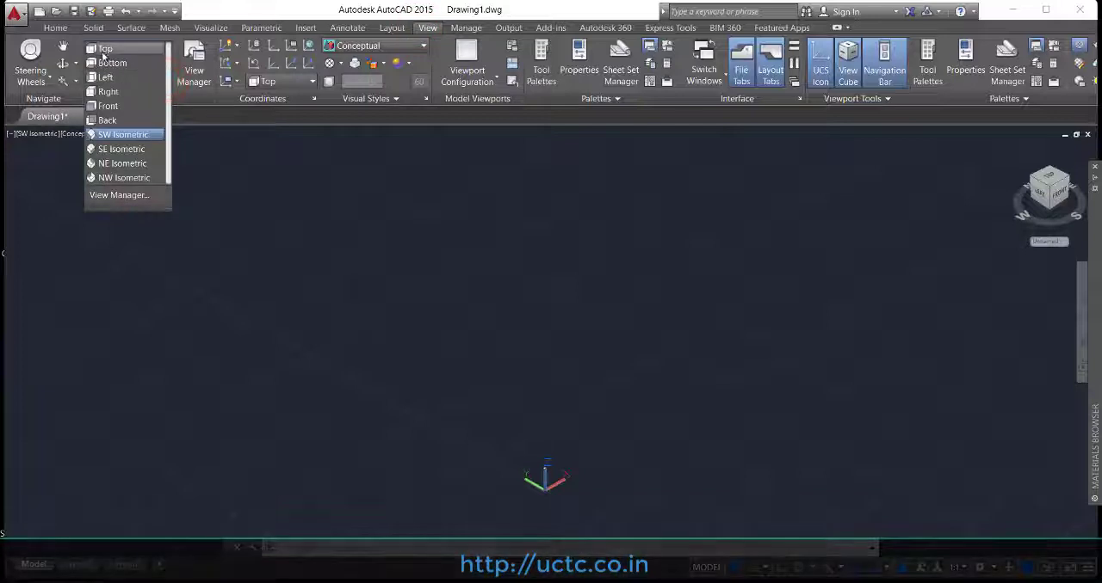
left_click(103, 50)
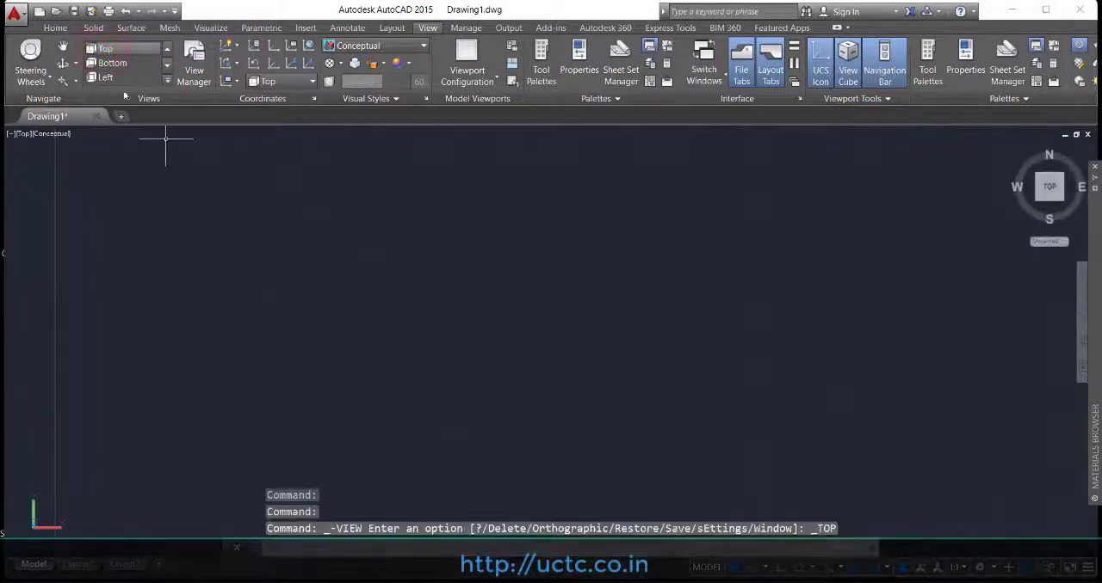
left_click(56, 28)
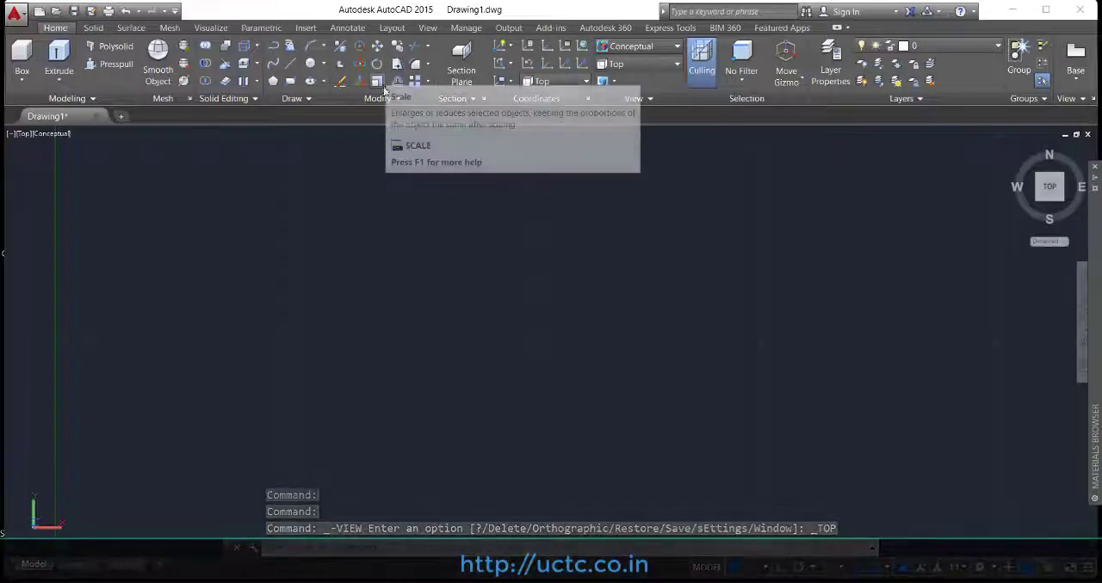
left_click(309, 65)
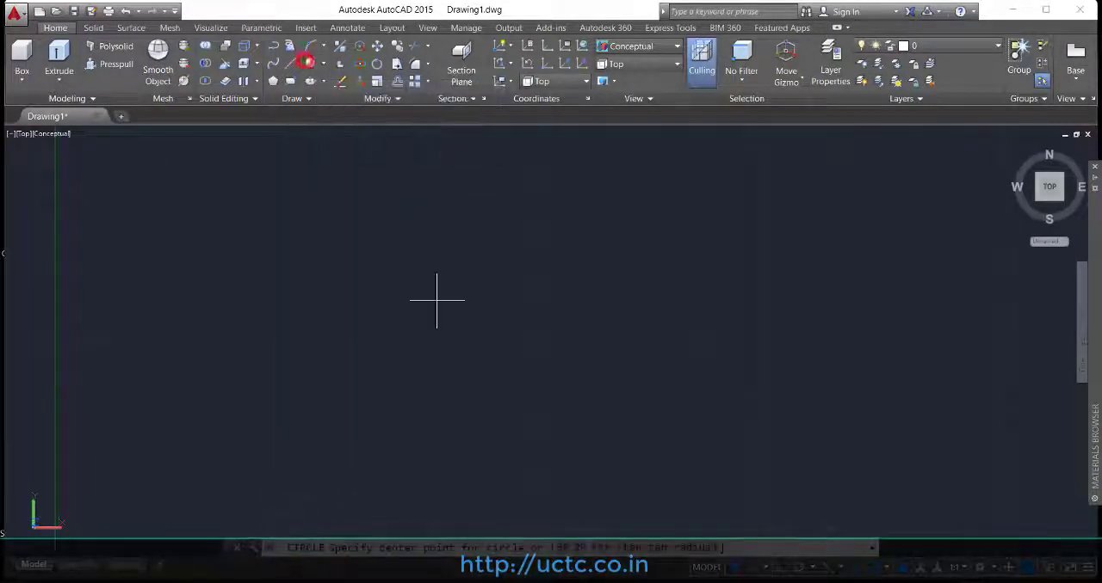
left_click(526, 342)
left_click(587, 337)
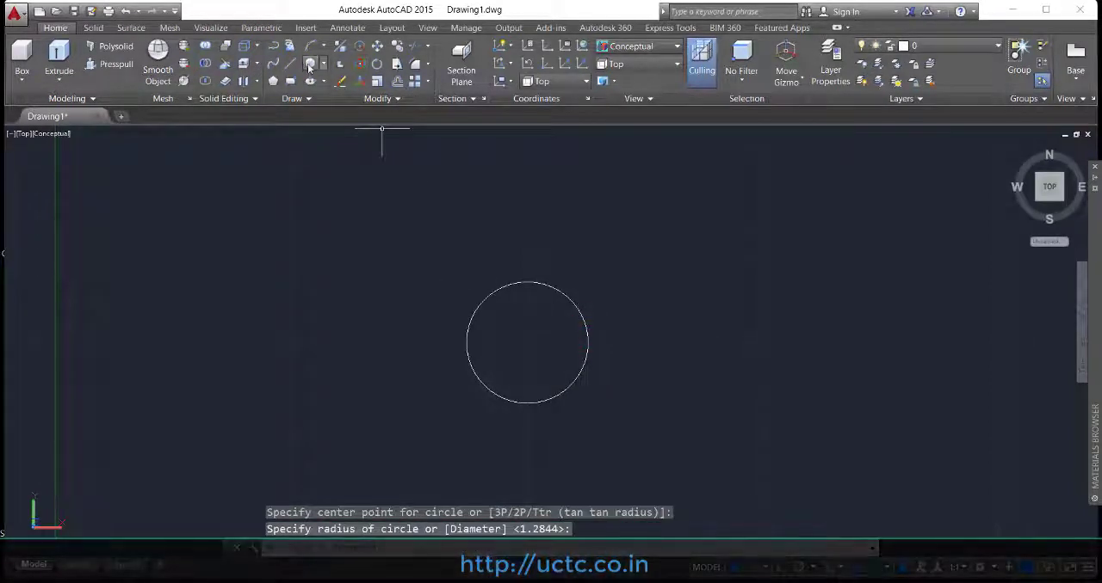
left_click(526, 342)
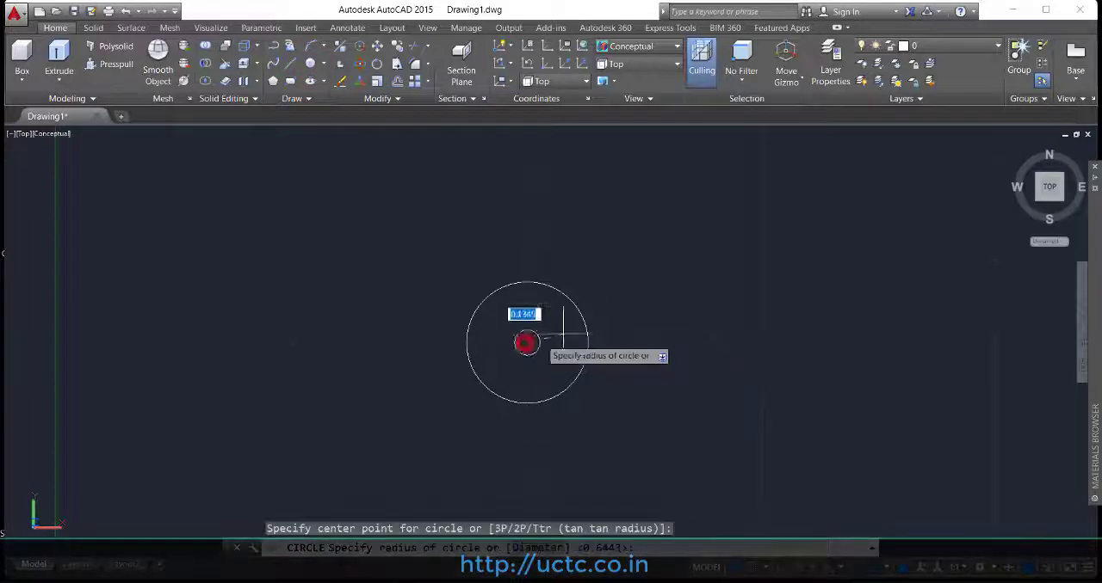
left_click(621, 315)
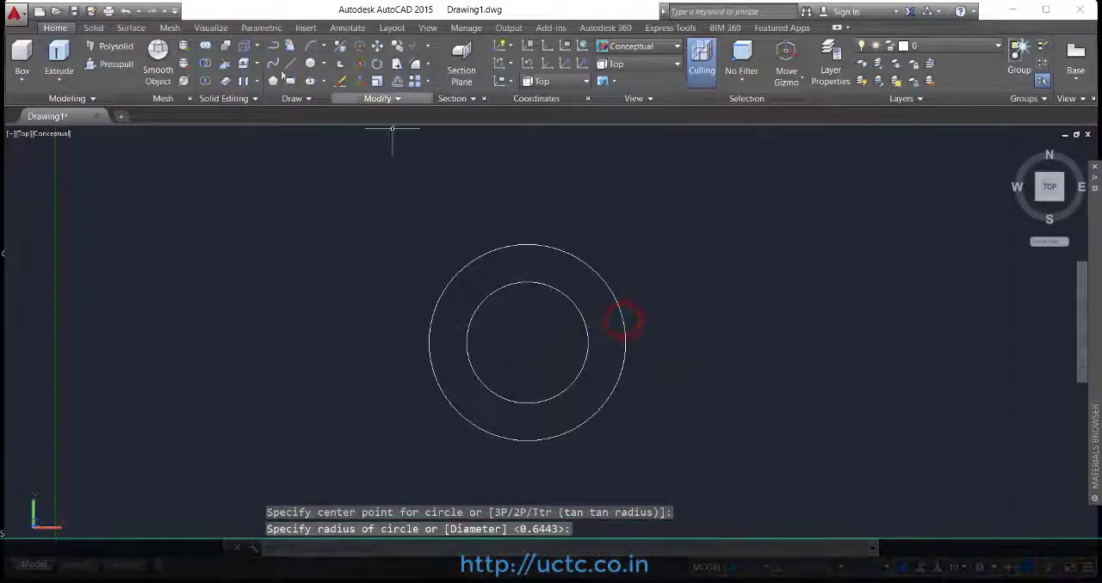
Step: Draw a third, smaller circle inside the other two on the same center point
left_click(309, 65)
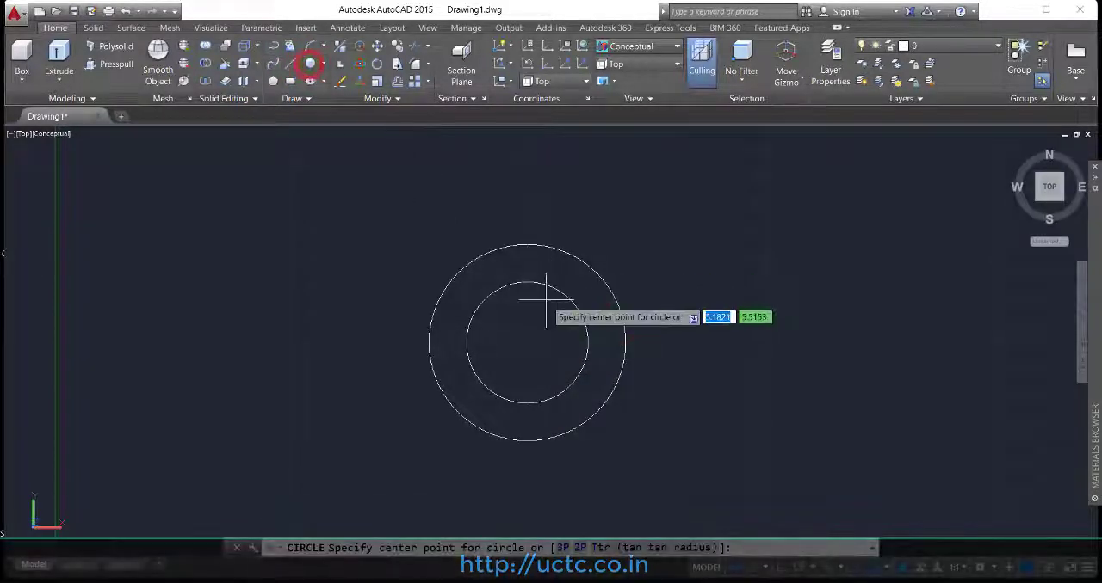
left_click(527, 342)
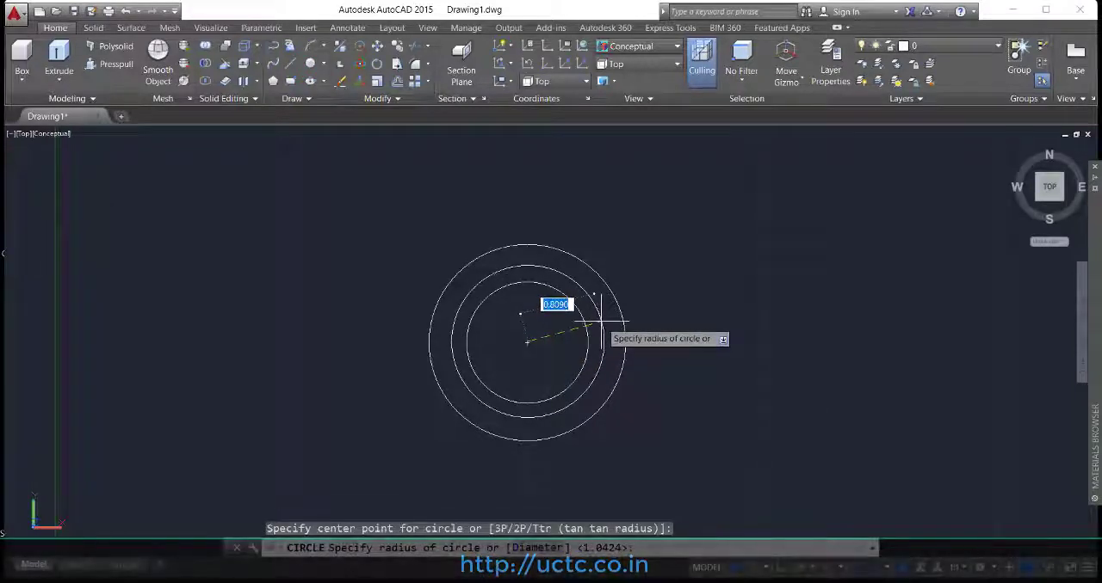
left_click(559, 338)
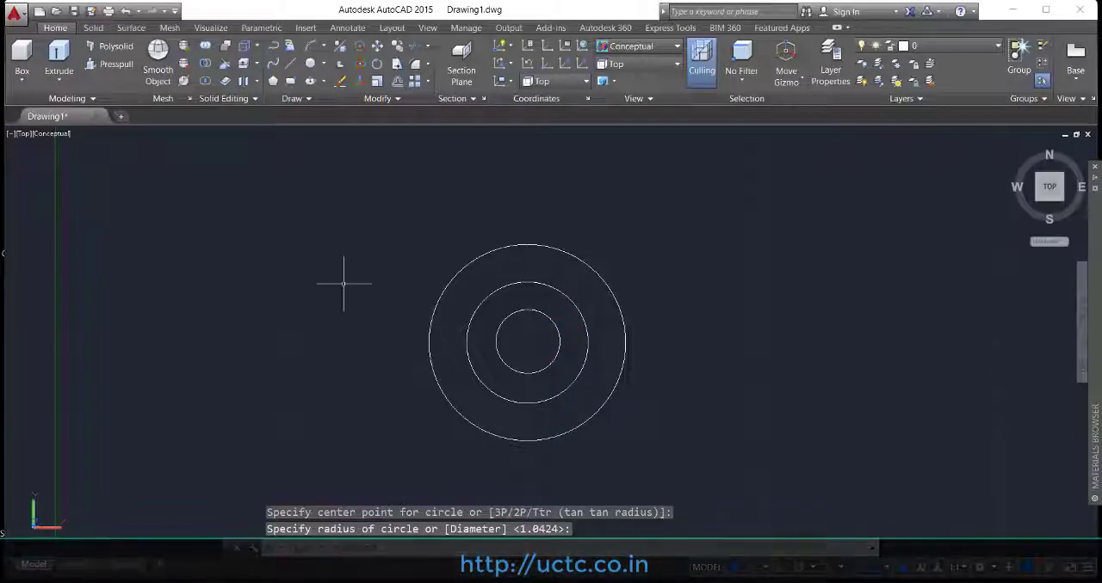
Step: Switch to the Front view and orbit it slightly so the three flat circles can be told apart
left_click(427, 28)
left_click(169, 86)
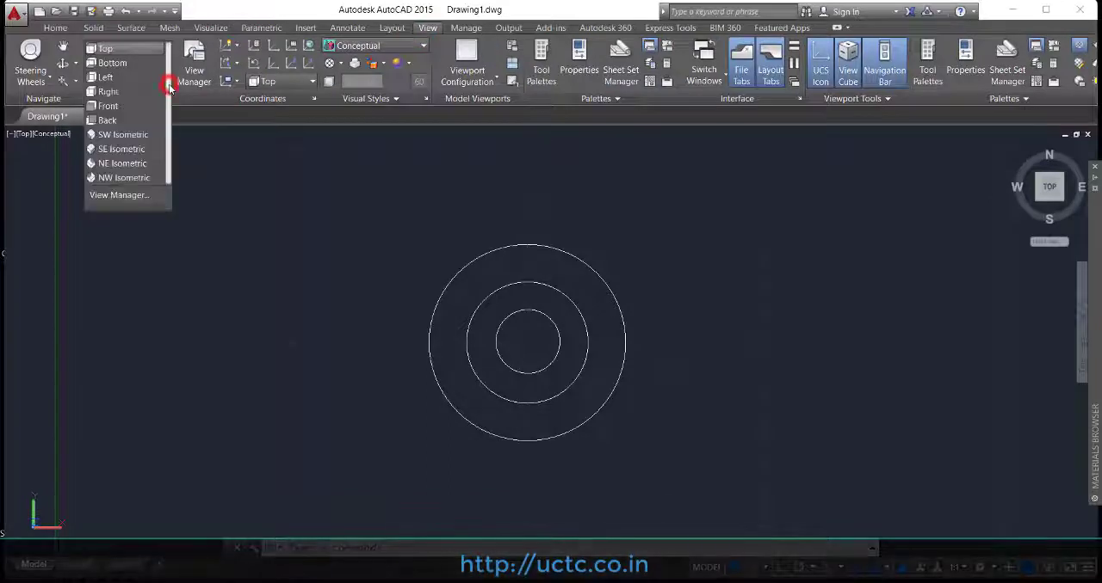
left_click(125, 106)
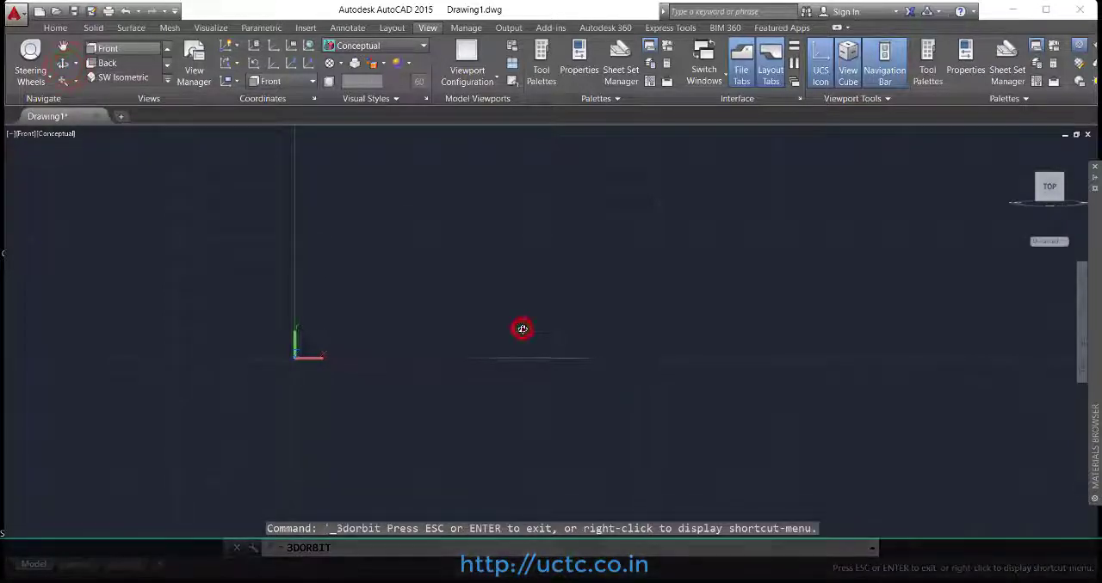
left_click_drag(522, 329, 518, 341)
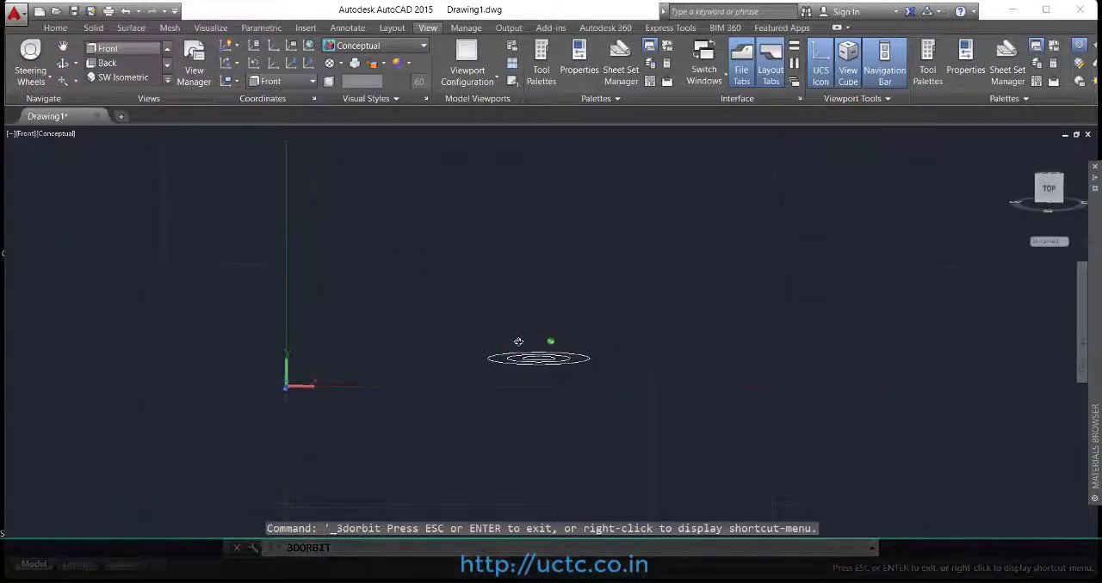
Step: Move the largest circle straight up by 1 unit along its vertical axis with 3D Move and Ortho on
left_click(55, 28)
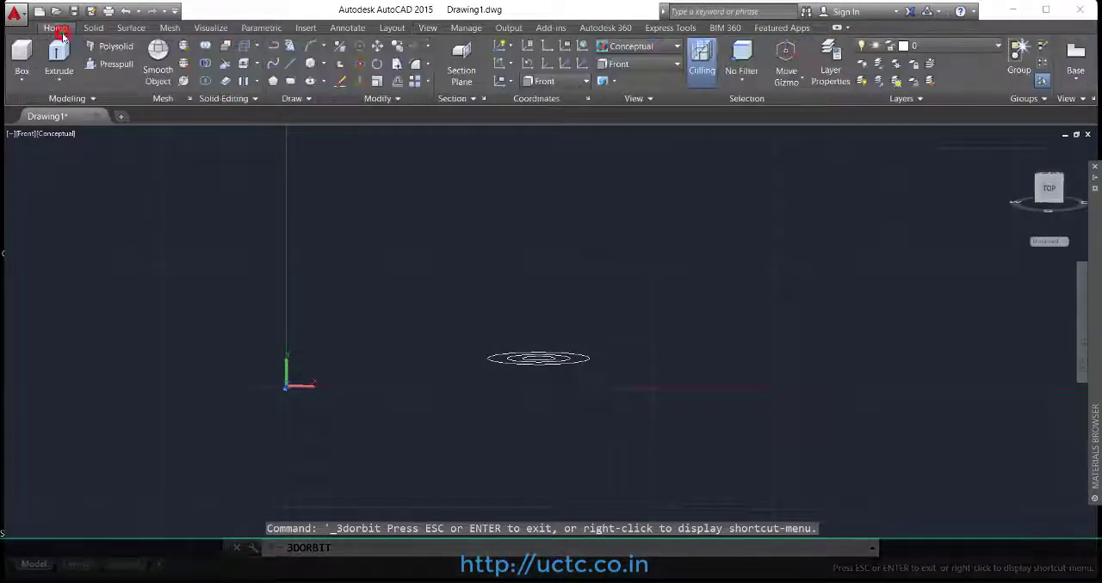
left_click(361, 53)
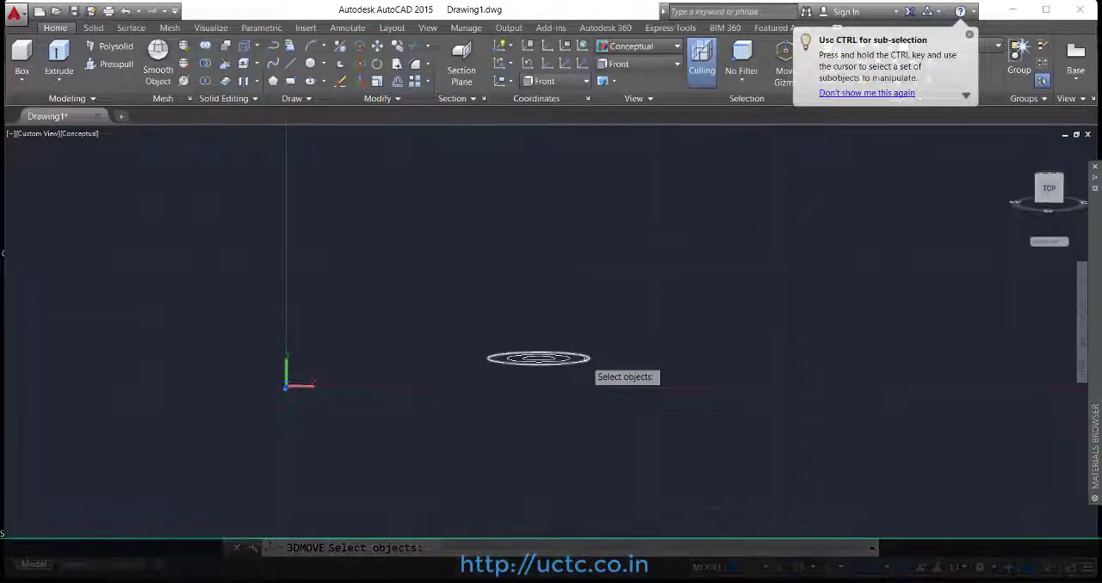
key("Return")
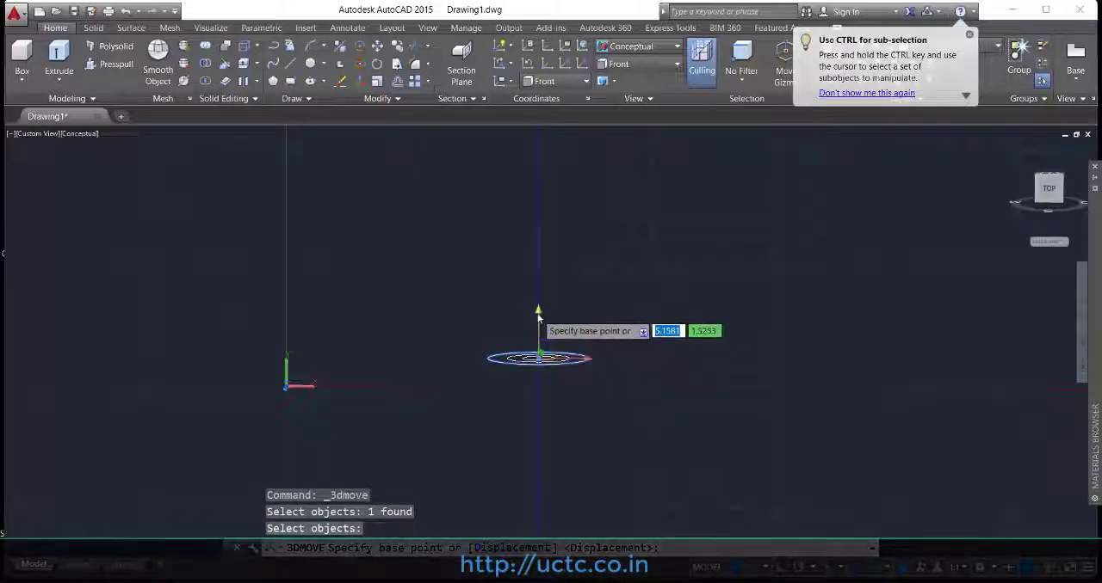
left_click(538, 315)
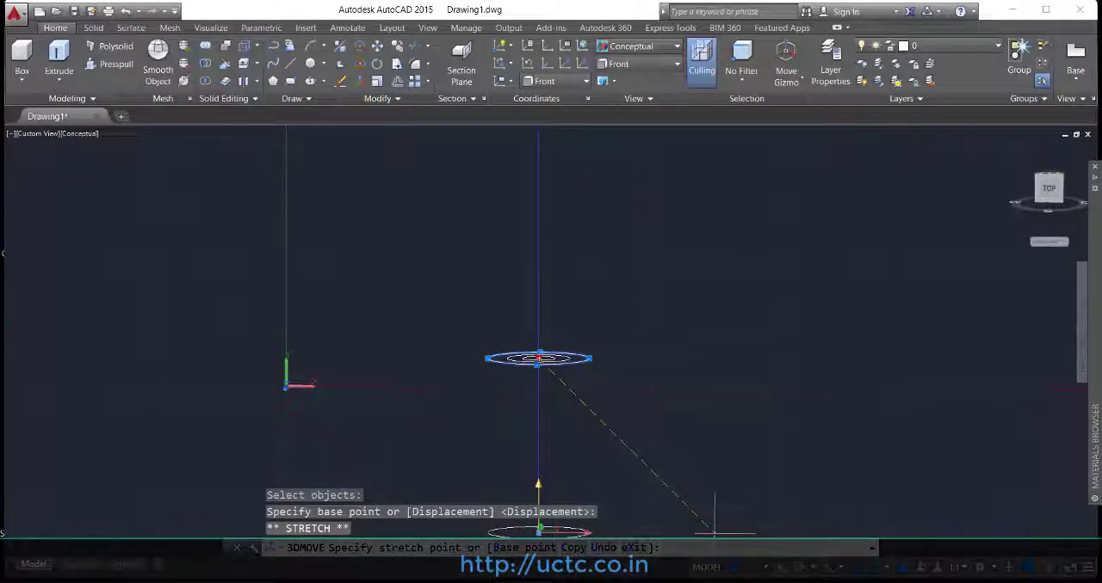
left_click(781, 568)
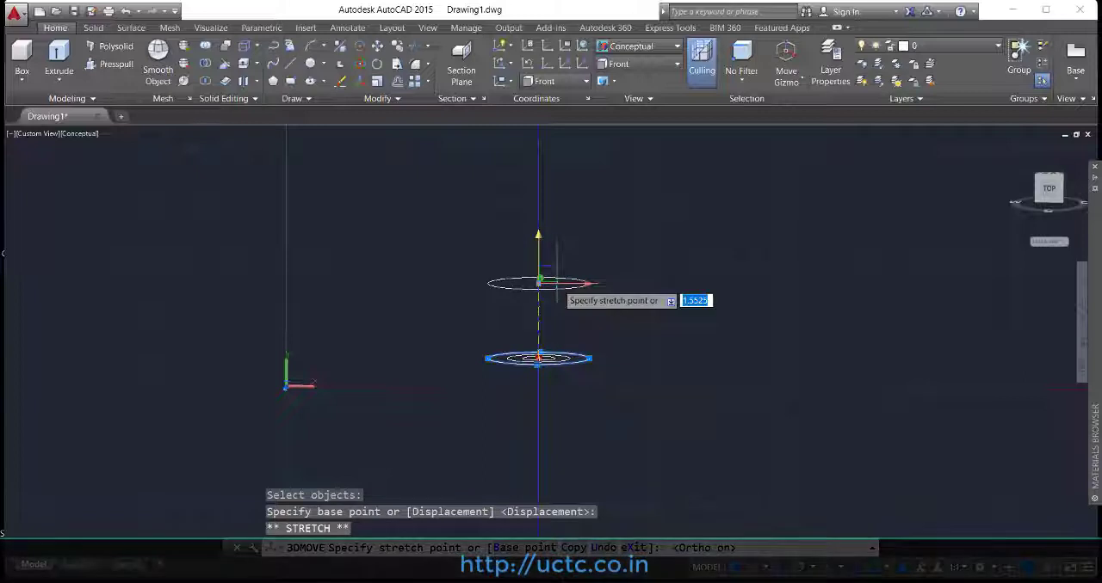
key("Return")
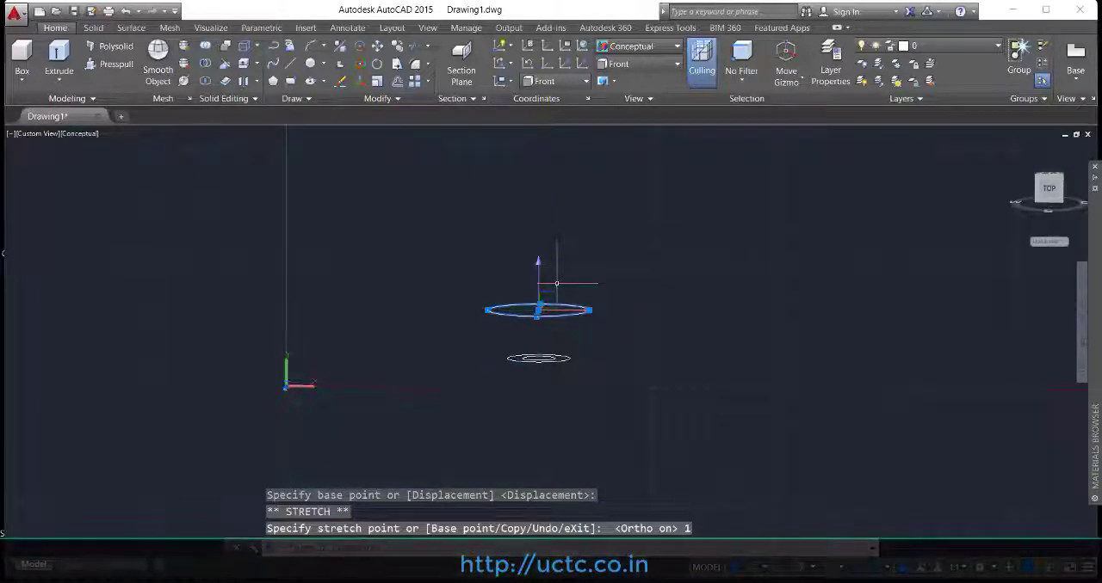
Step: Move the smallest circle up by 0.5 units with 3D Move so it sits between the other two circles
left_click(361, 48)
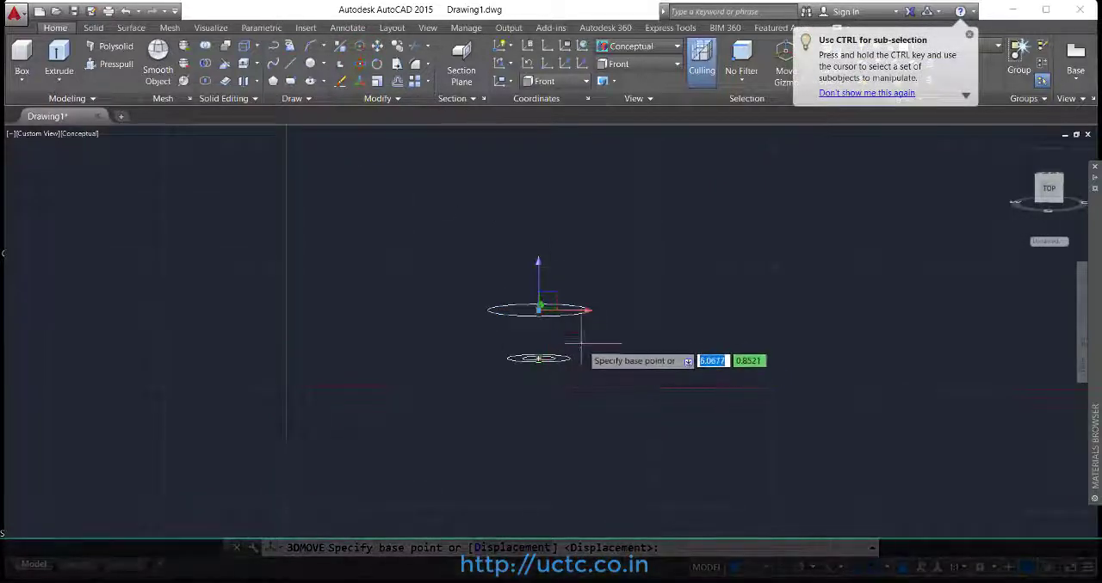
left_click(359, 50)
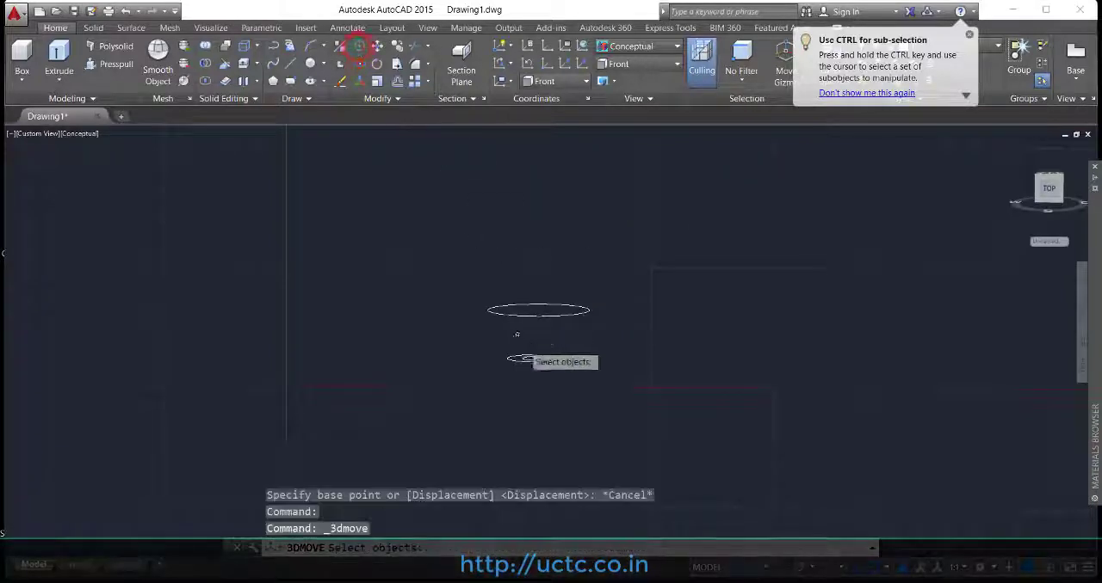
left_click(538, 358)
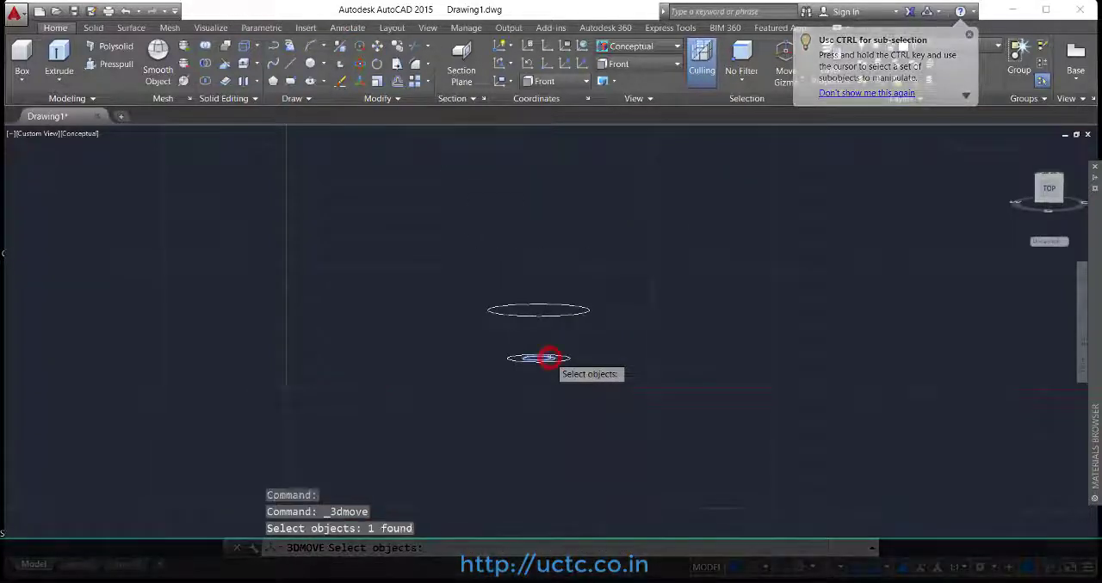
key("Return")
left_click(541, 320)
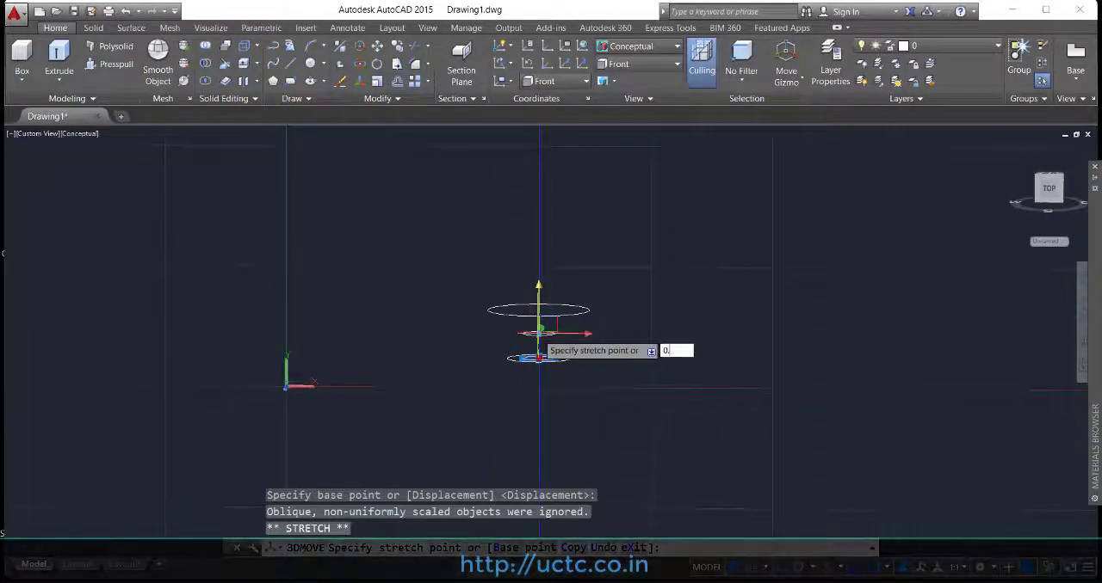
key("Return")
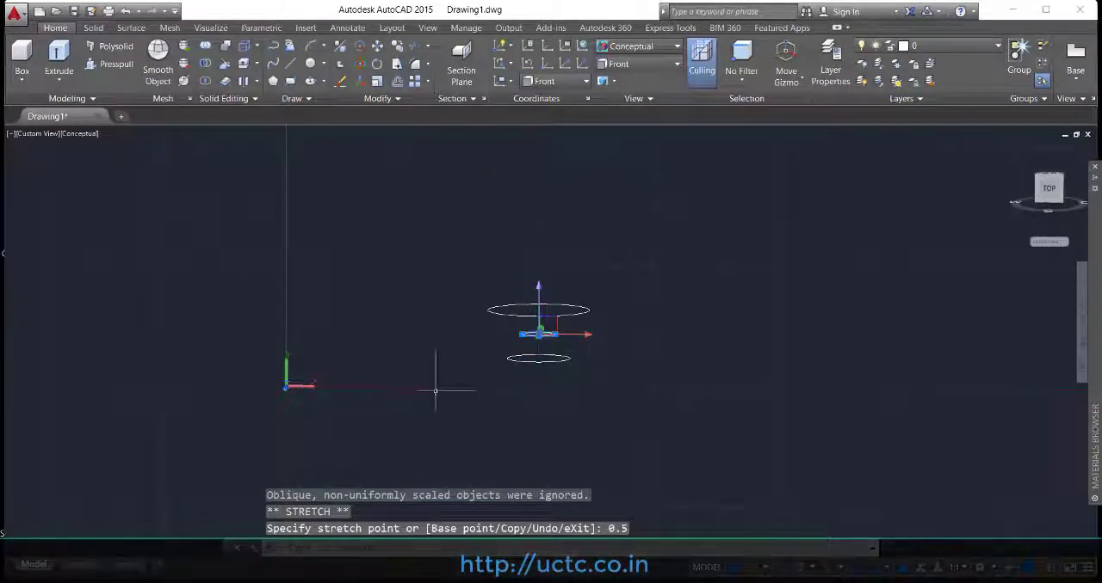
left_click(660, 49)
left_click(678, 81)
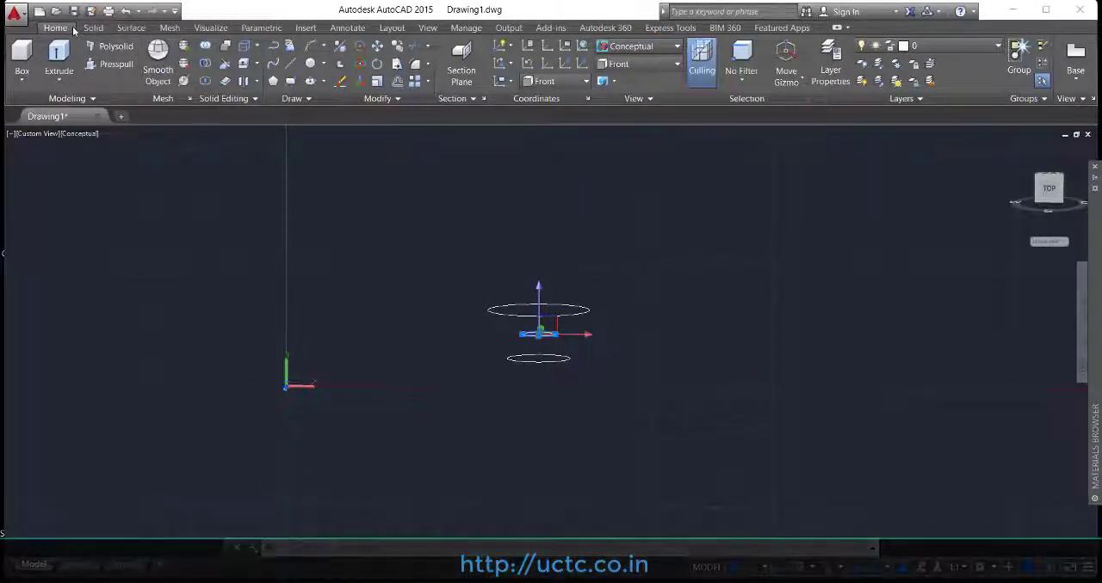
Step: Try to loft a solid through the largest, smallest and lowest circles in that order and inspect its preview from an angle
left_click(58, 80)
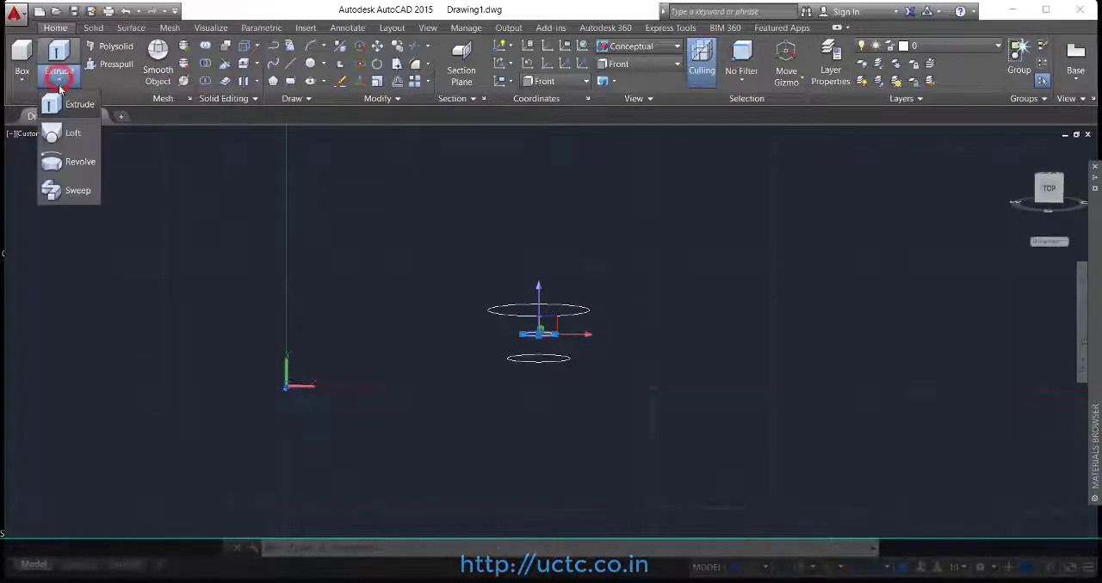
left_click(71, 134)
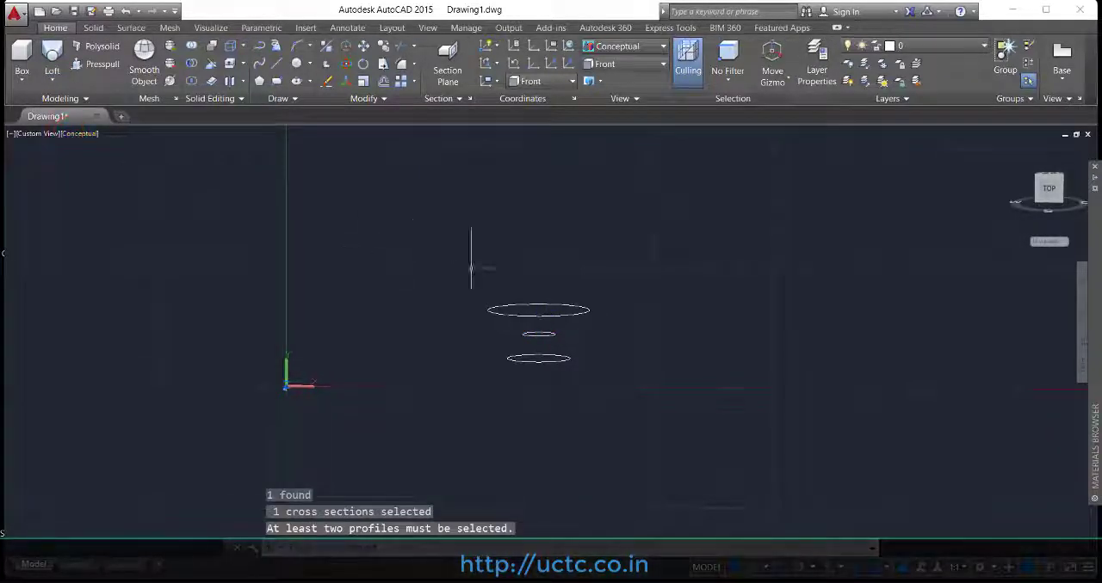
left_click(576, 312)
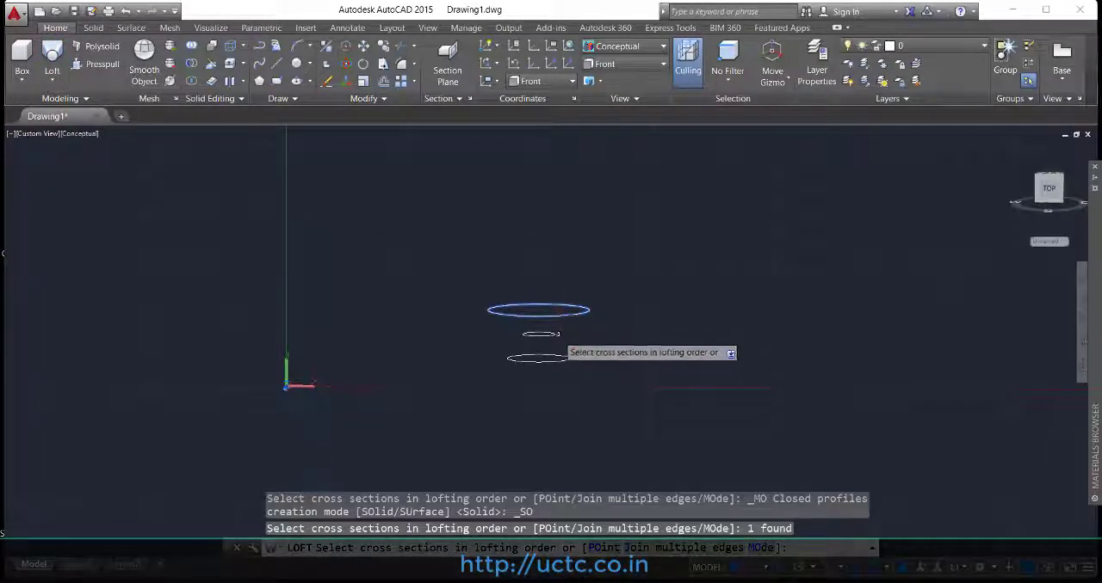
left_click(554, 335)
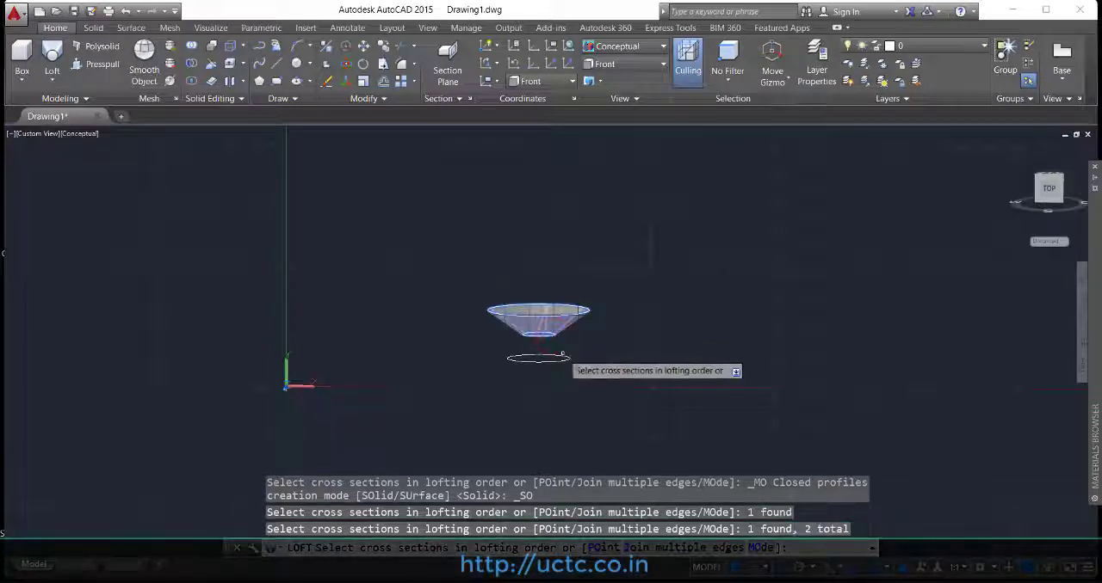
left_click(565, 356)
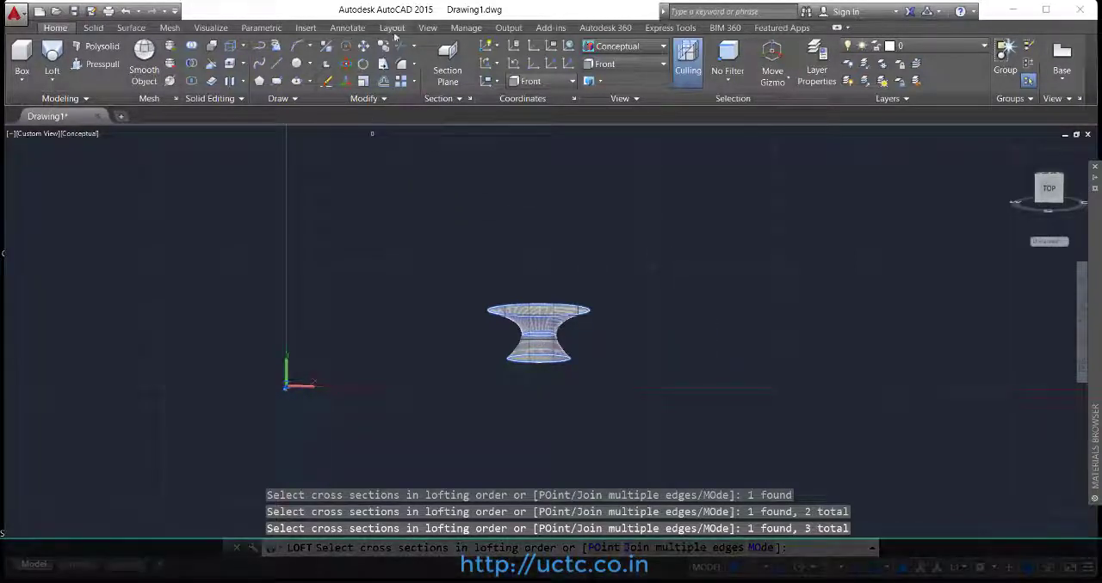
left_click(428, 28)
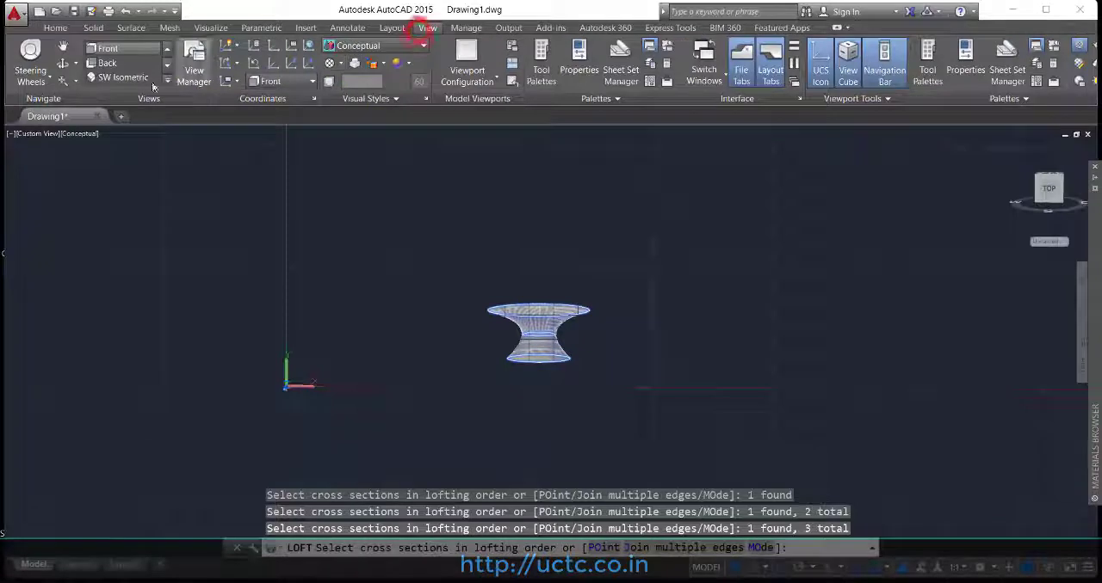
left_click(60, 66)
left_click_drag(511, 309, 557, 300)
scroll(565, 344, "up", 4)
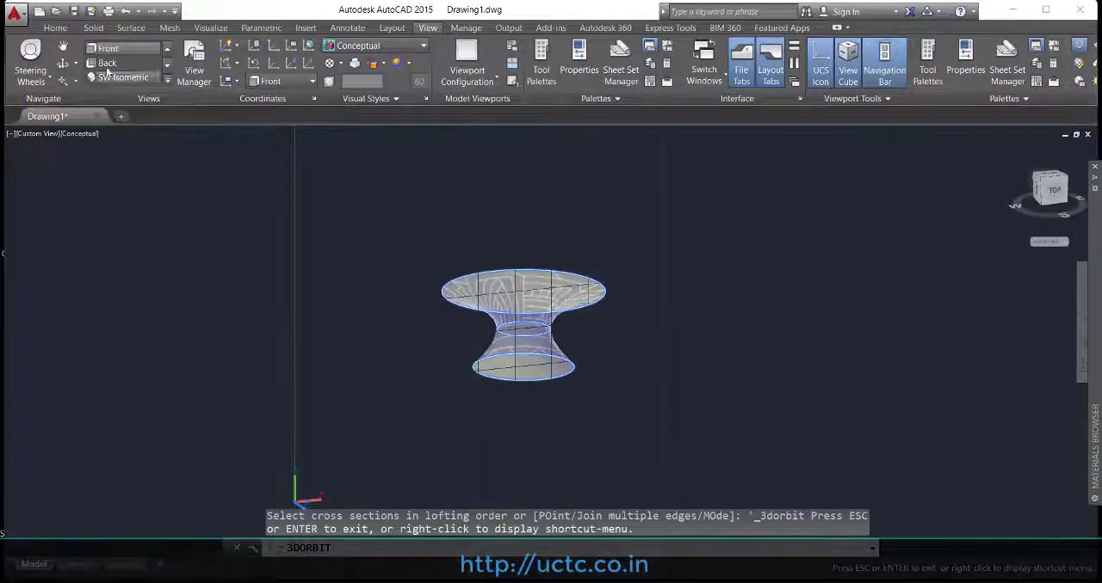
left_click(57, 28)
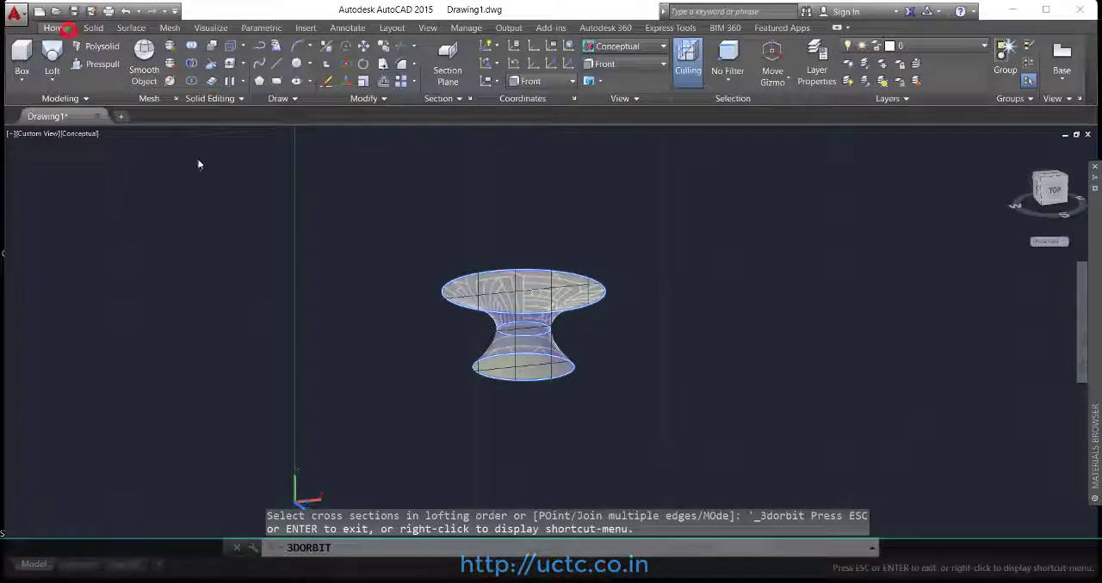
key("Escape")
left_click(540, 302)
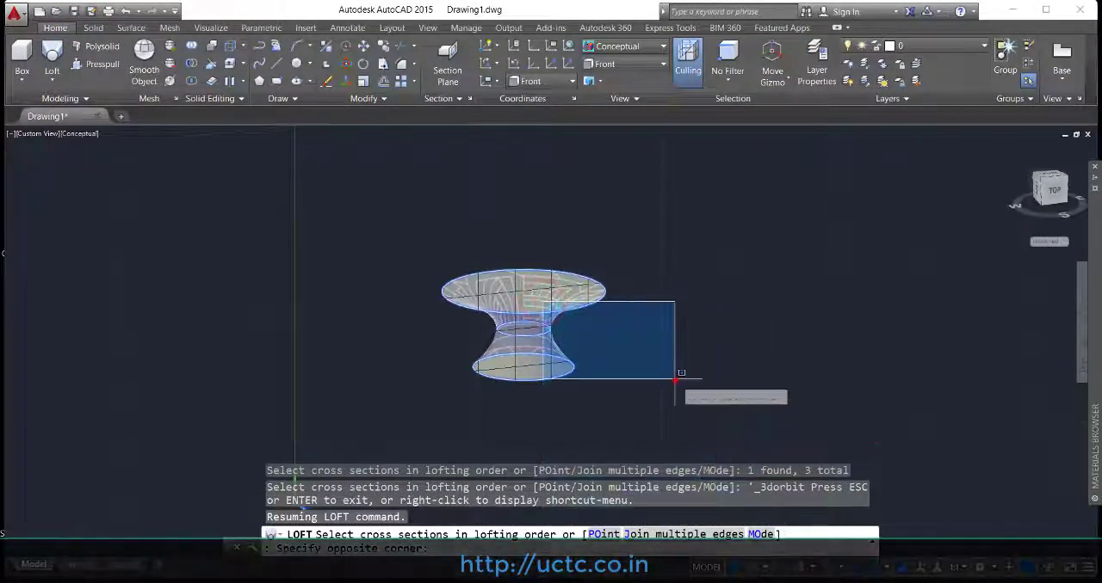
left_click(676, 373)
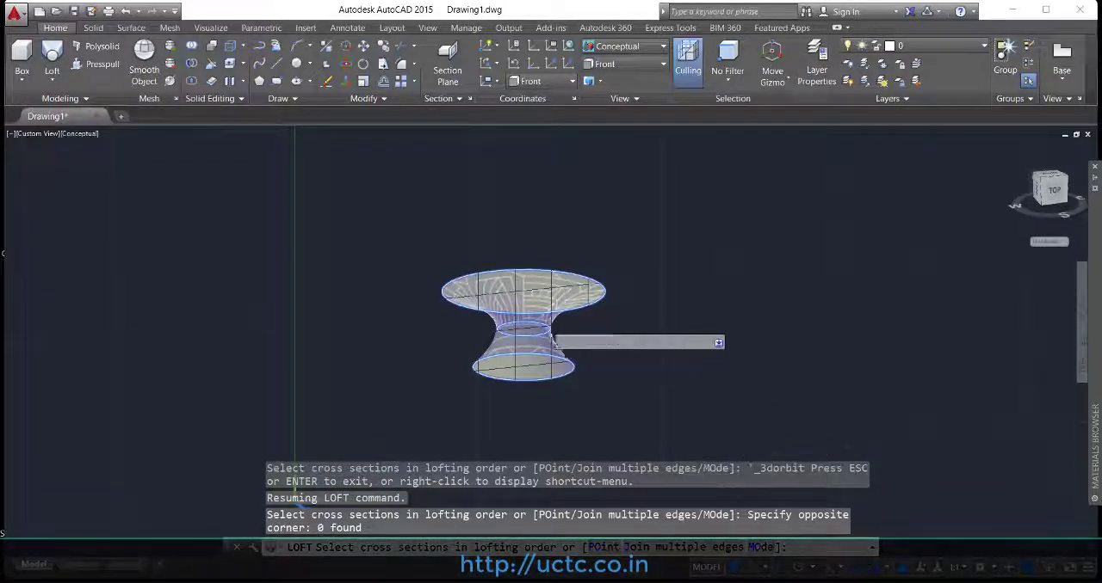
right_click(531, 298)
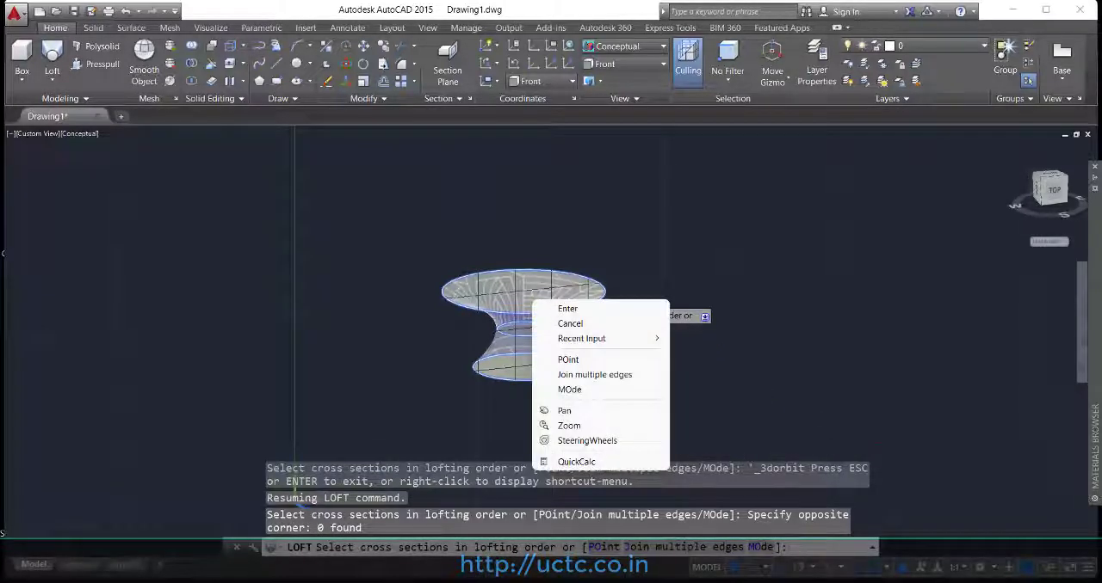
left_click(573, 376)
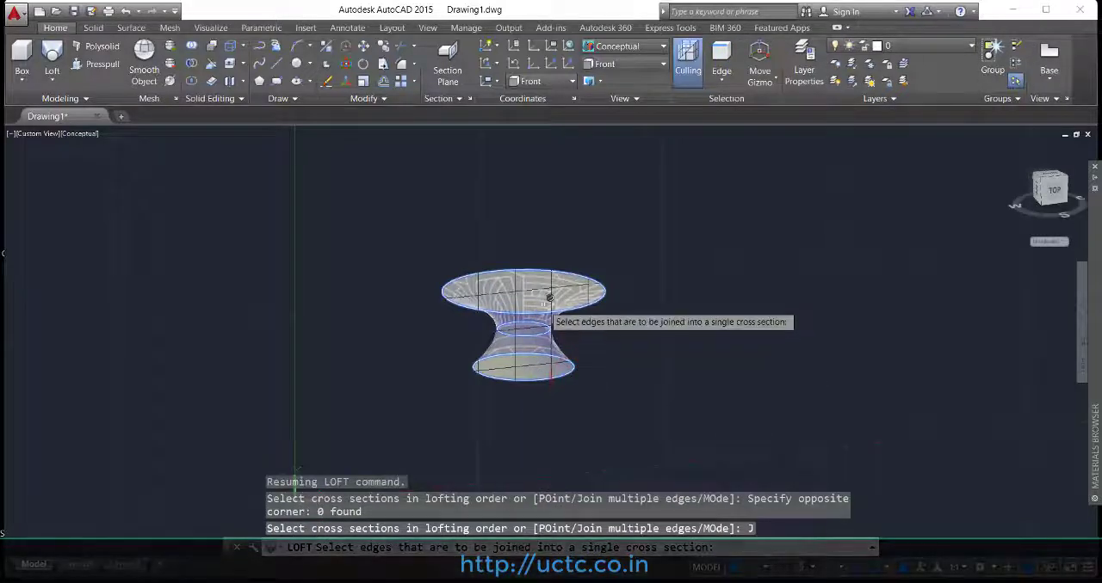
key("Return")
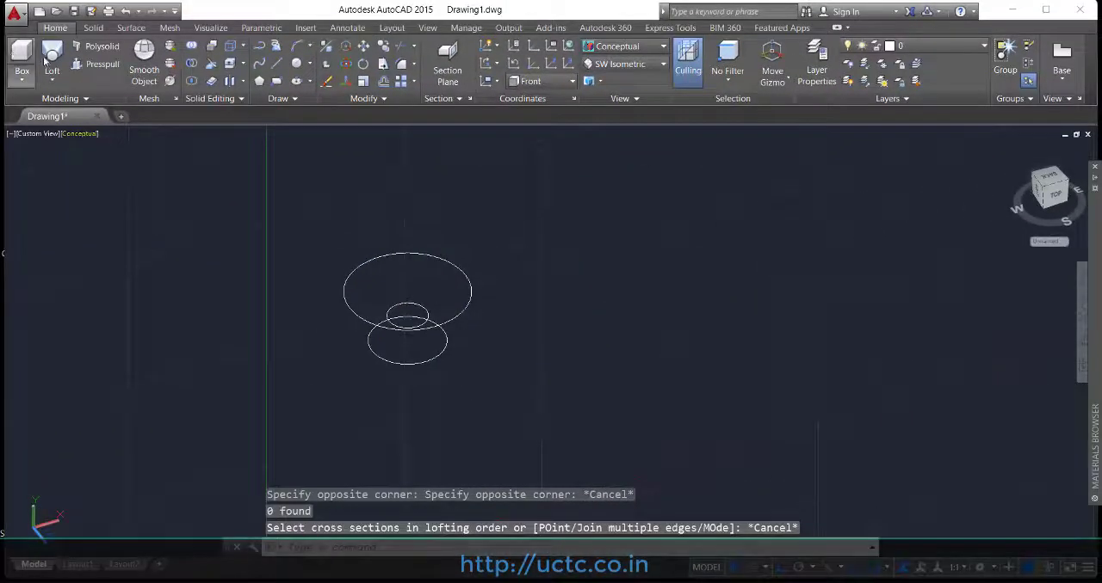
Step: Loft a solid through the largest, smallest and lowest circles in that order, using the Cross sections only option
left_click(47, 58)
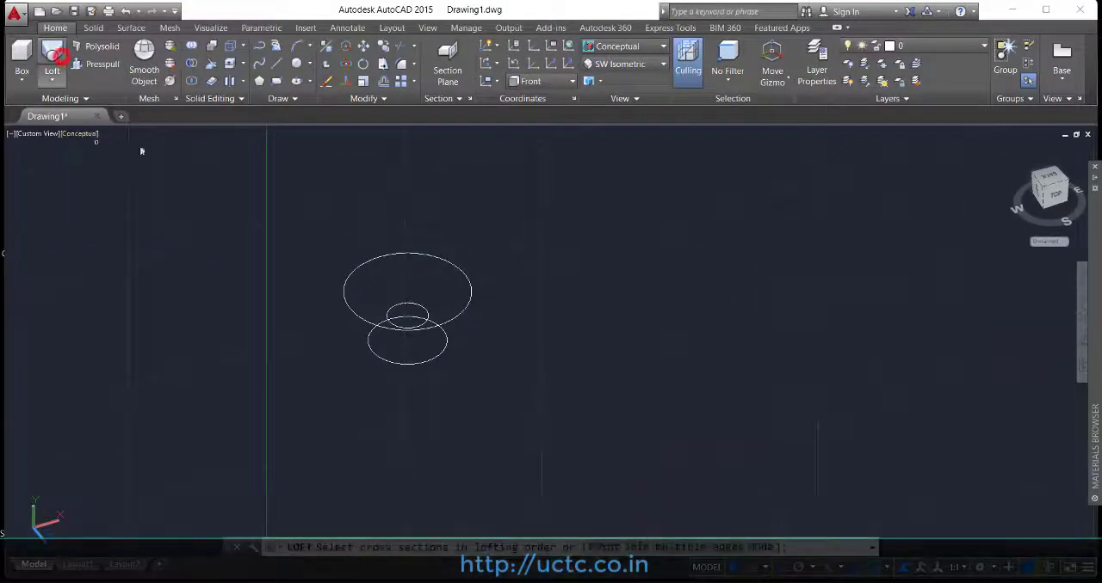
left_click(452, 264)
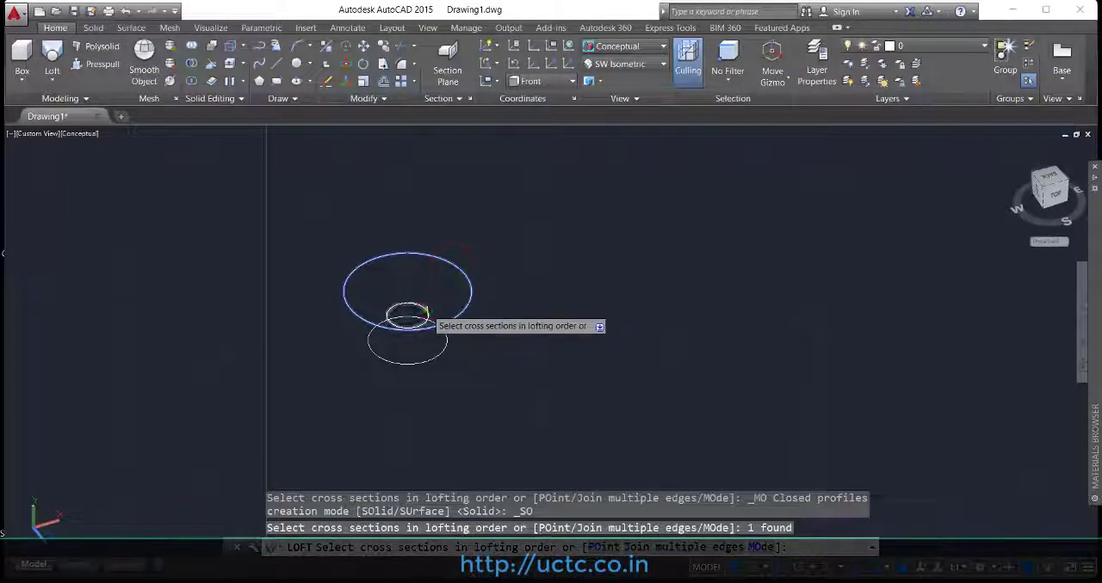
left_click(426, 309)
left_click(443, 346)
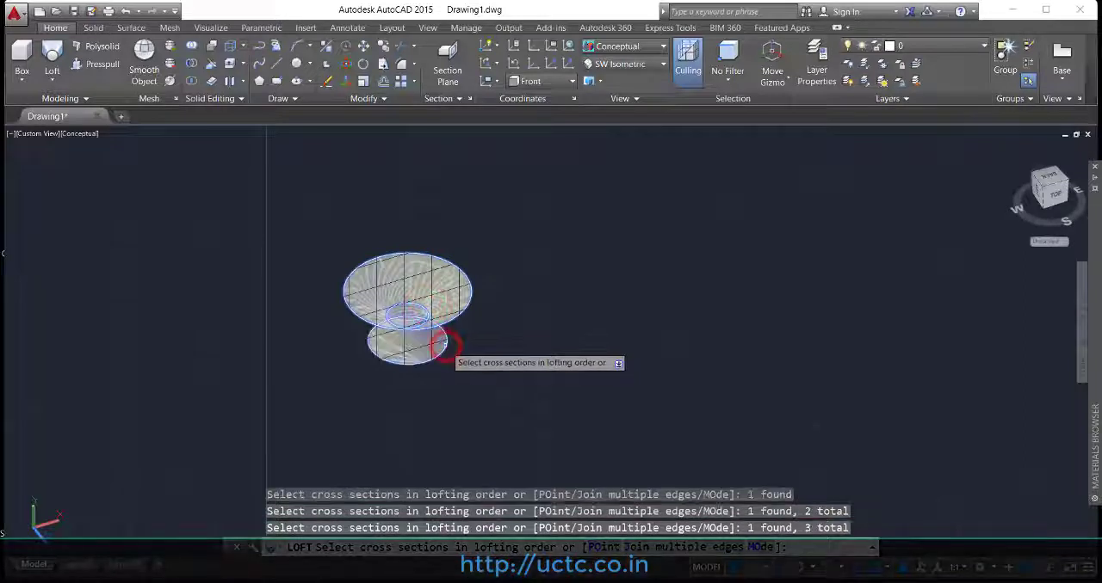
key("Return")
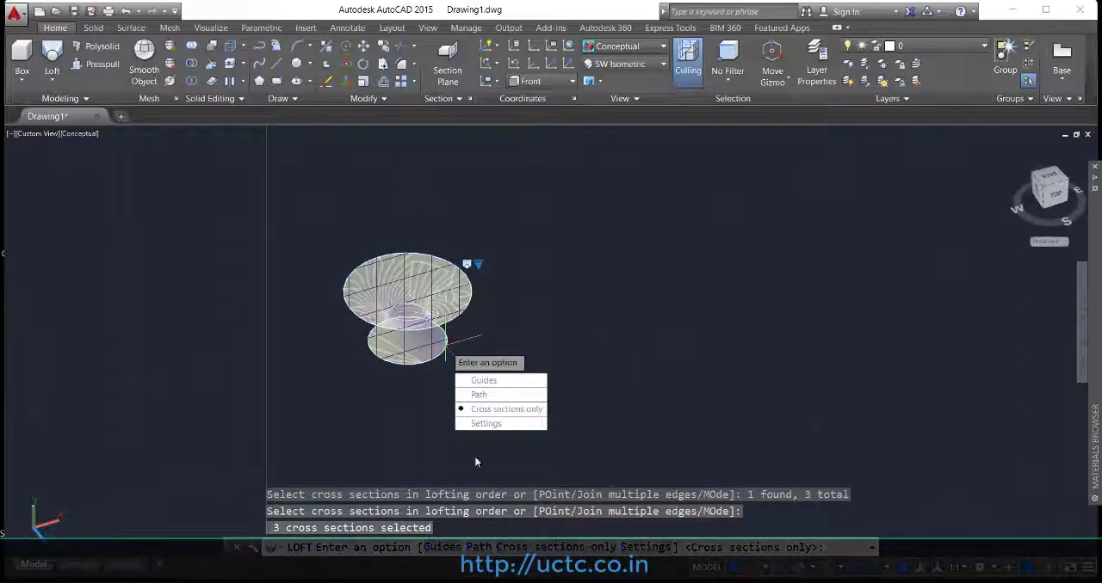
left_click(489, 409)
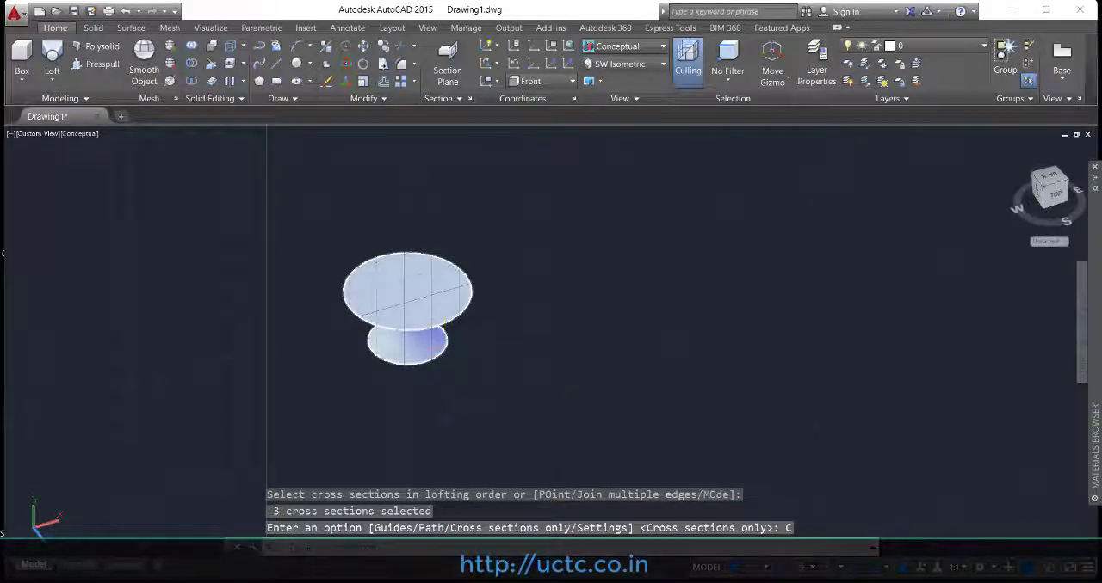
scroll(437, 321, "up", 5)
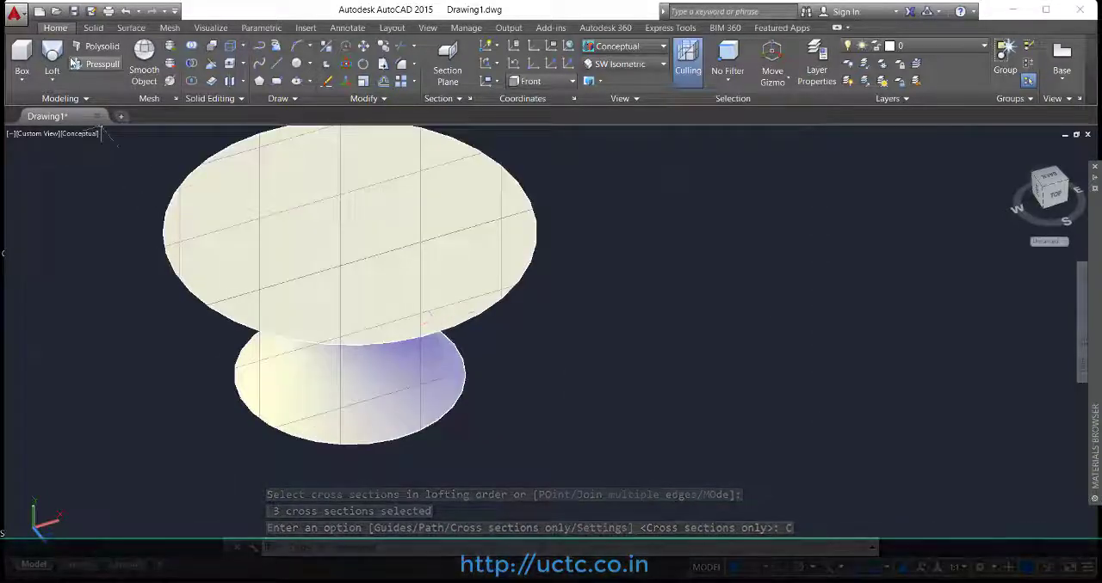
left_click(428, 27)
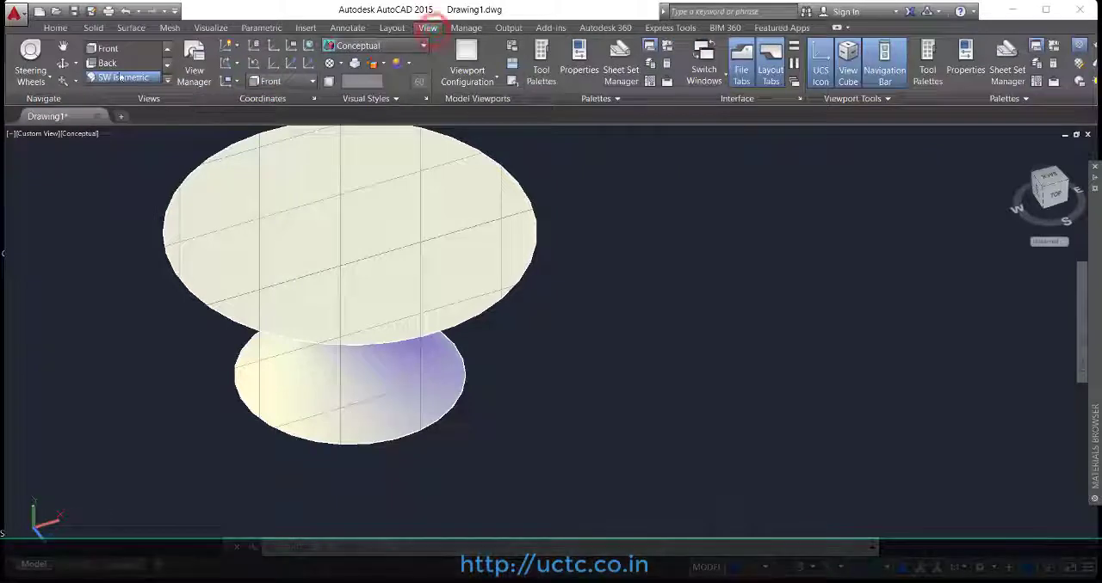
left_click(64, 64)
left_click_drag(229, 180, 317, 143)
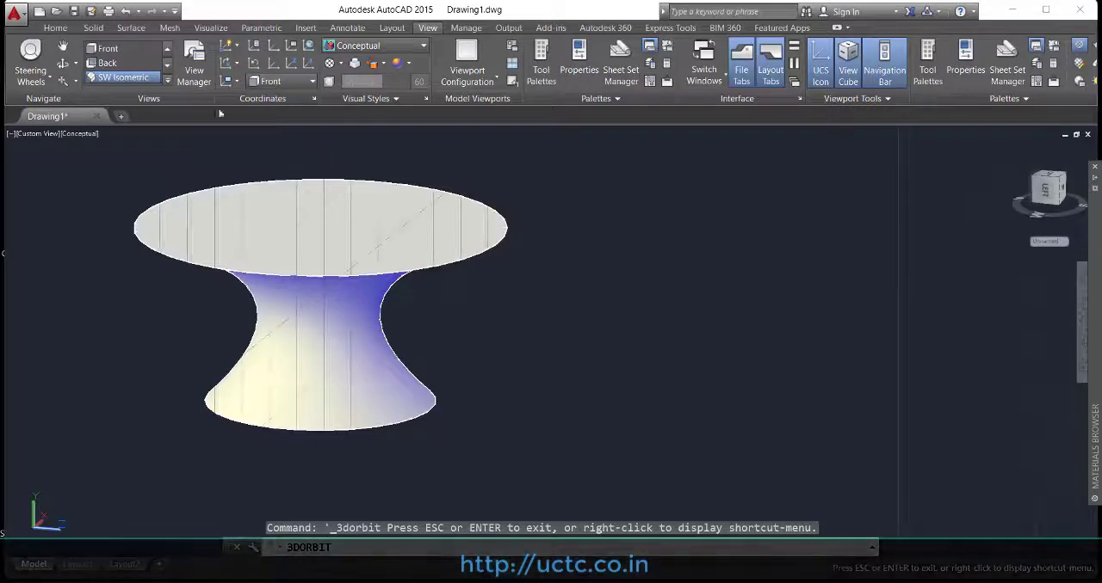
Step: Switch to the SW Isometric view and delete the lofted solid
left_click(148, 80)
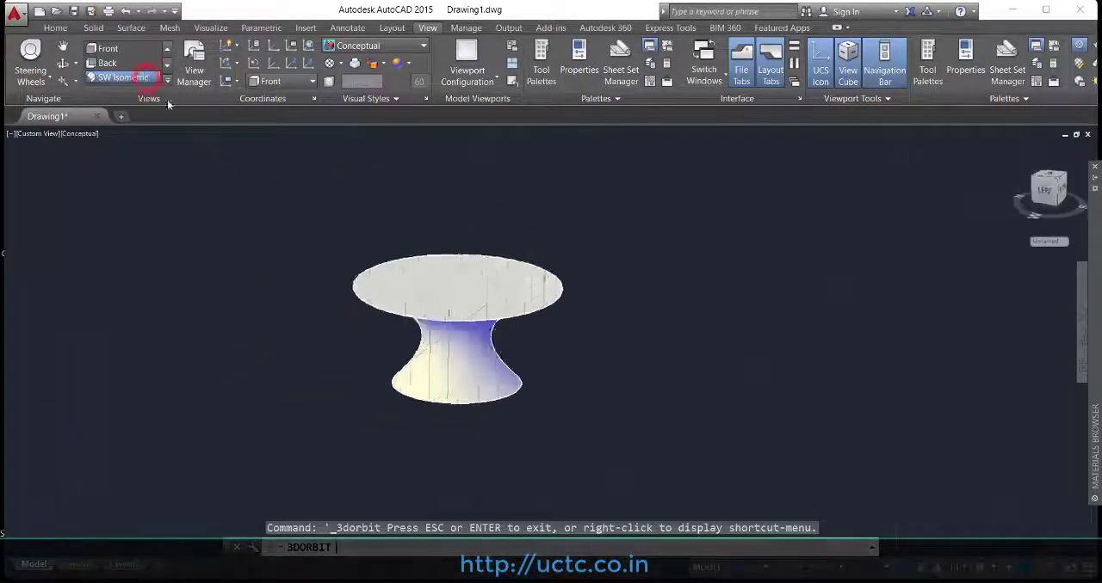
left_click(661, 255)
left_click(422, 392)
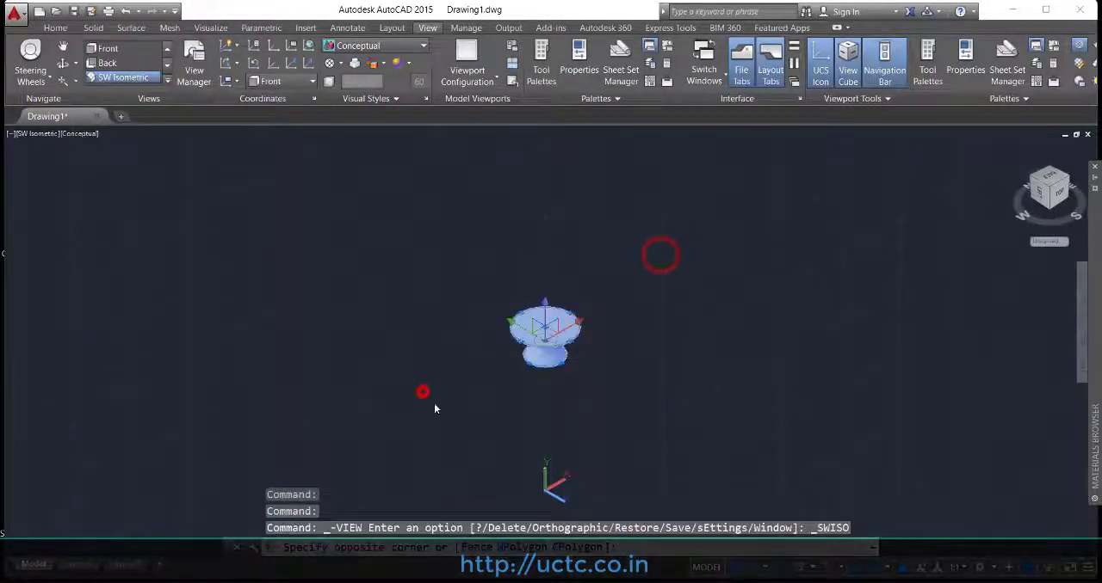
key("Delete")
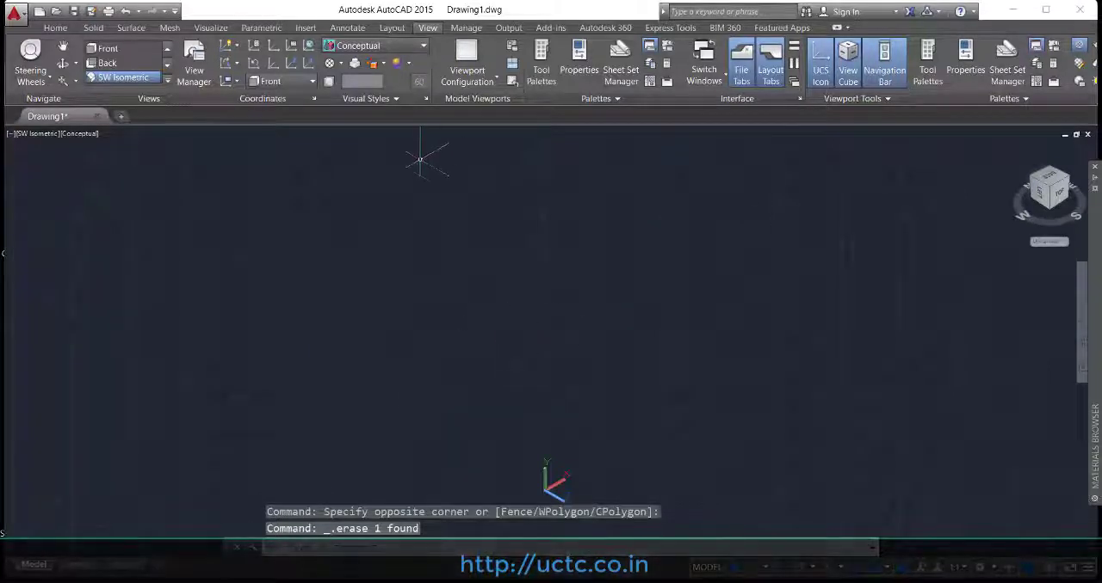
Step: Switch the empty drawing to the Top view
left_click(168, 84)
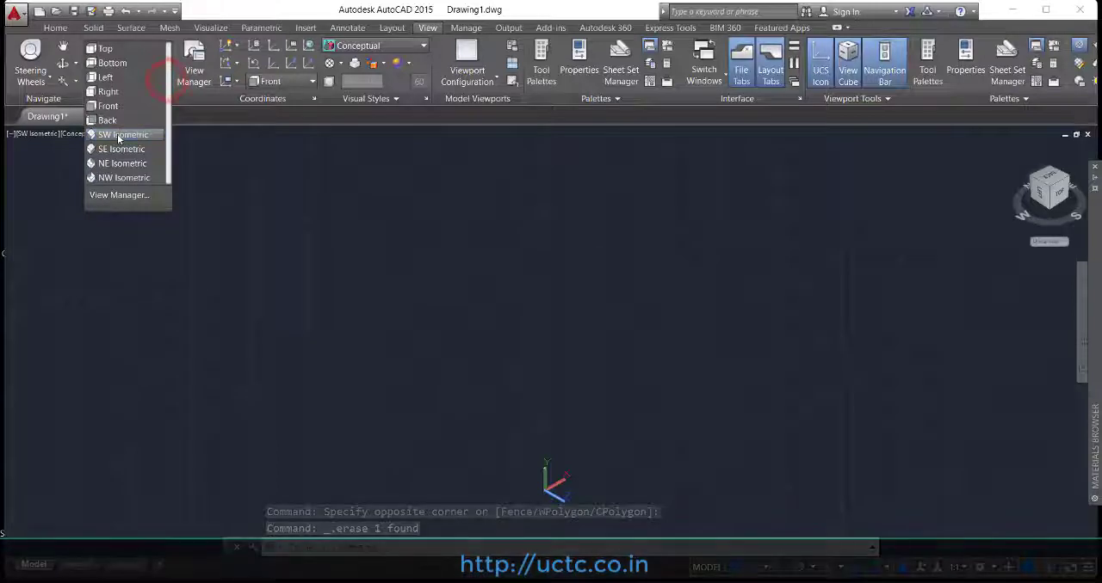
left_click(119, 136)
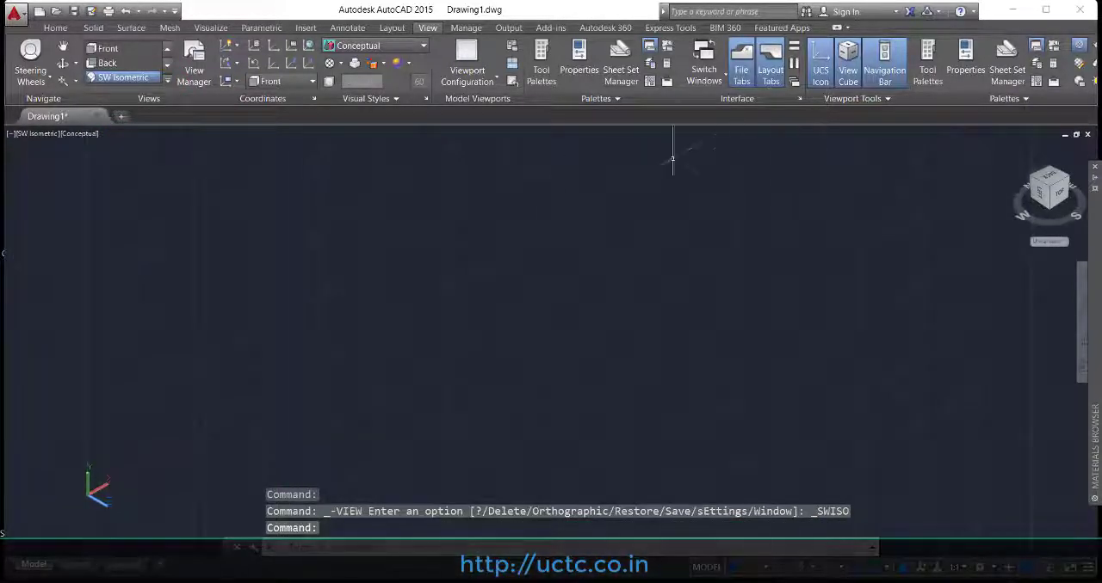
left_click(55, 28)
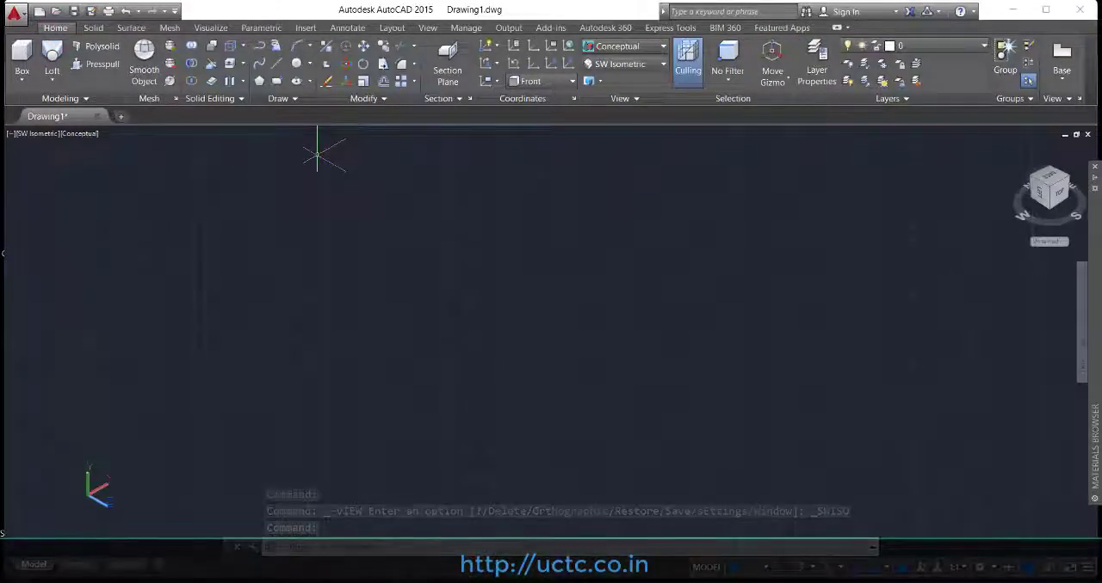
left_click(428, 28)
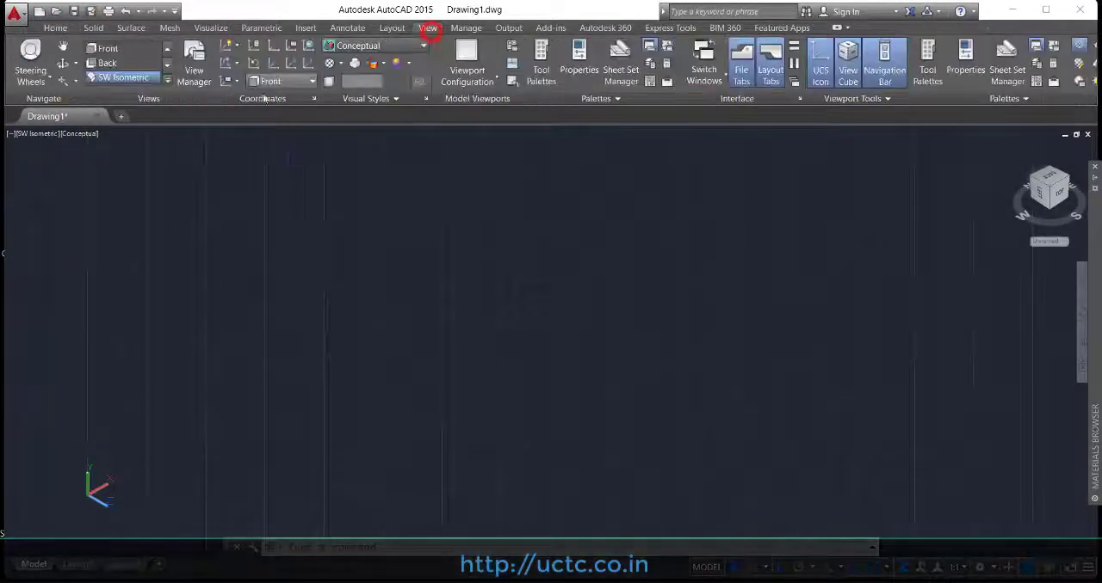
left_click(168, 49)
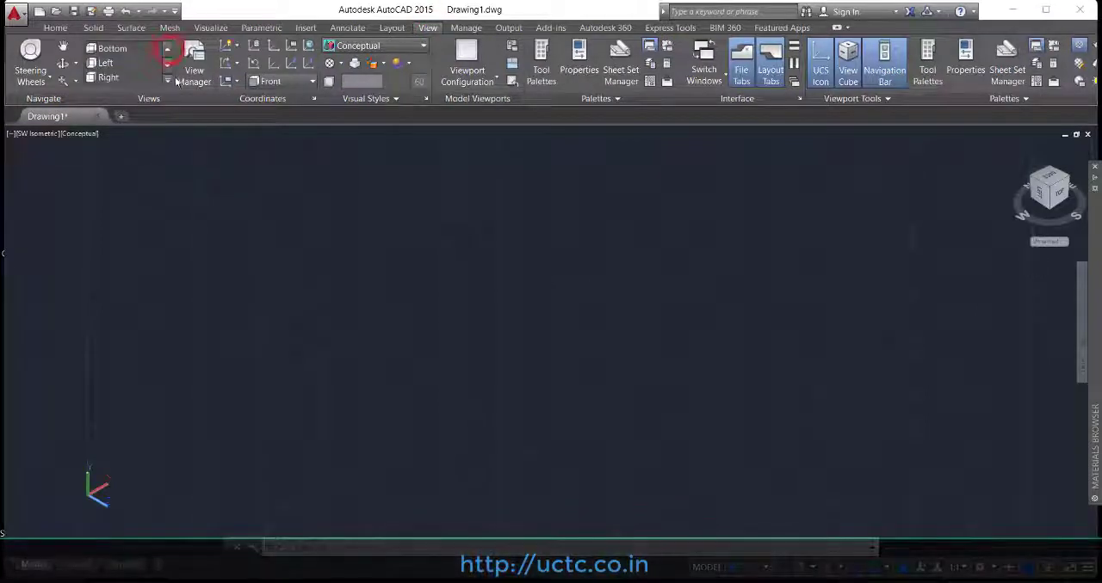
left_click(167, 80)
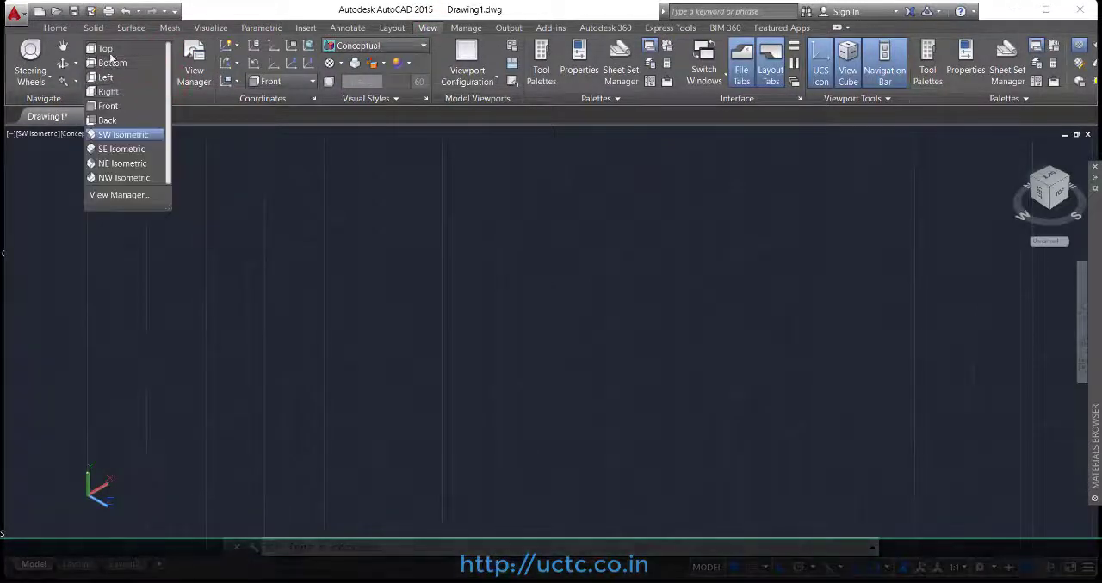
left_click(105, 49)
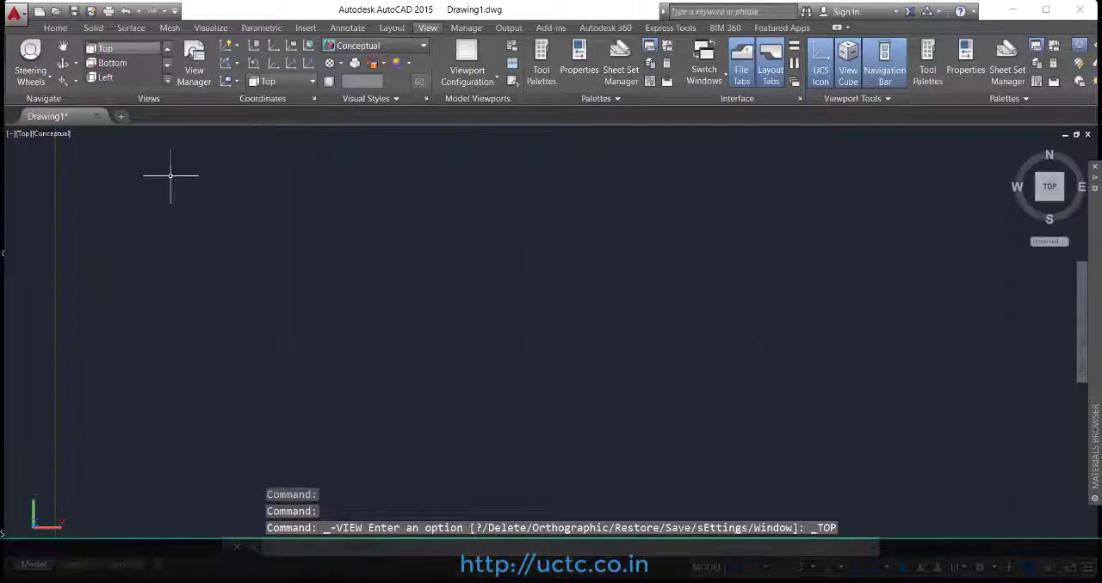
left_click(61, 29)
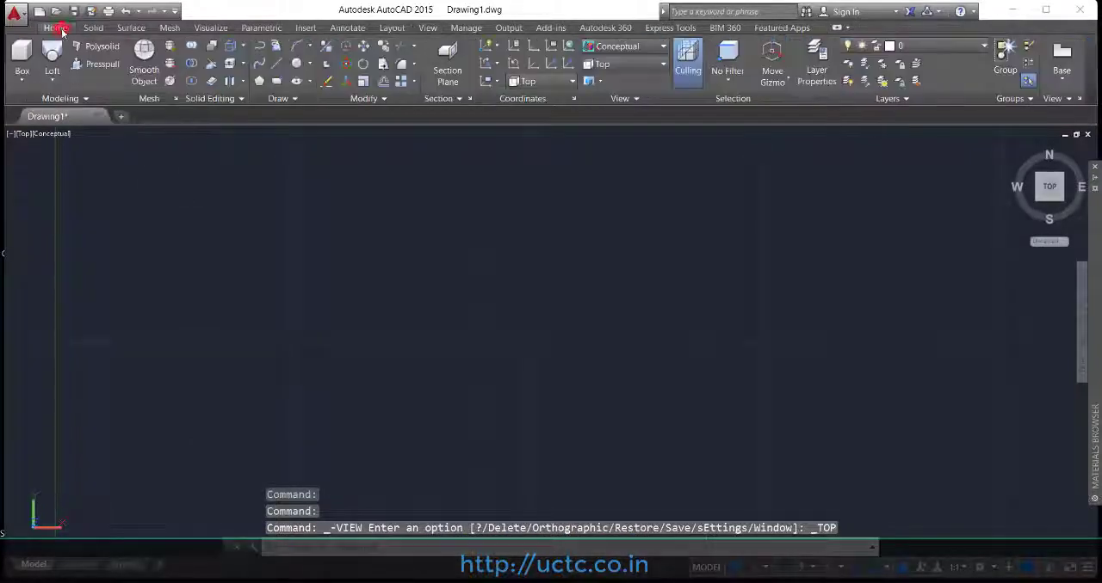
left_click(52, 76)
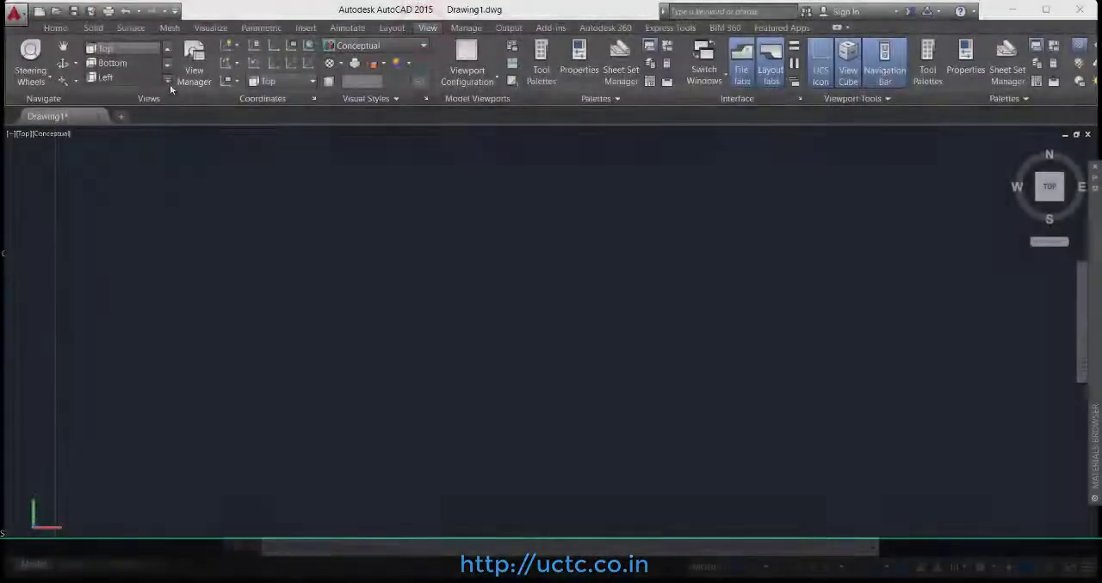
Step: Set the empty drawing to the Front view and bring up the modeling and drawing tools
left_click(167, 83)
left_click(108, 108)
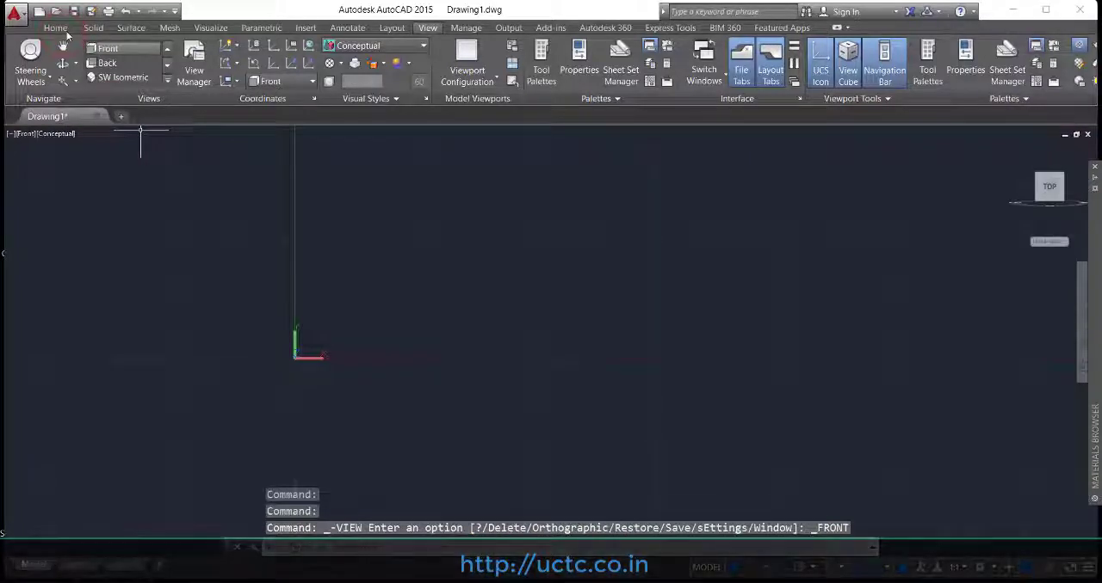
left_click(59, 28)
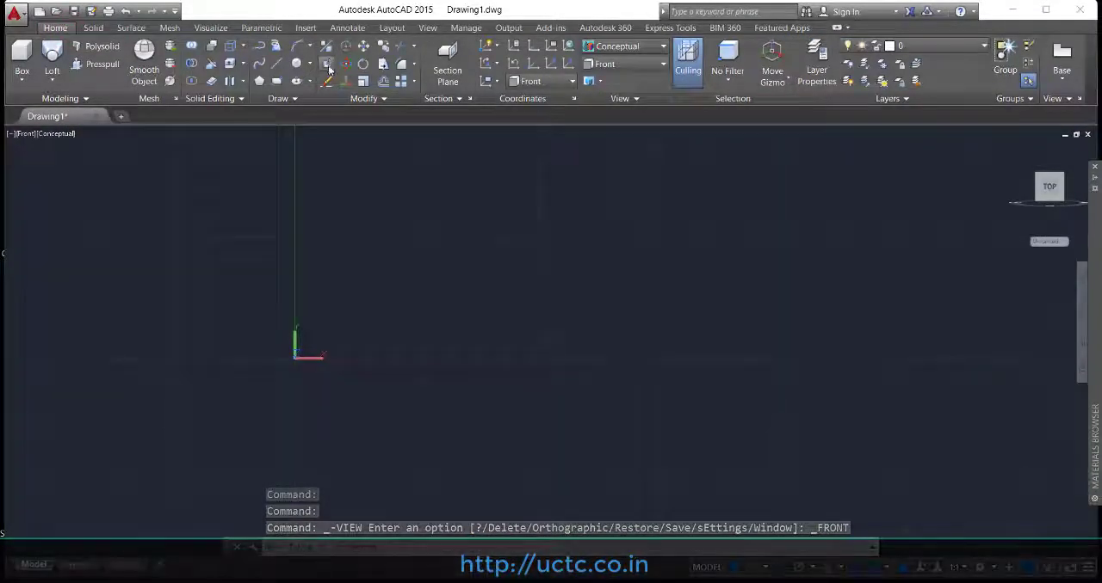
Step: Draw a vertical straight line in the Front view to serve as the axis of the column profile
left_click(273, 63)
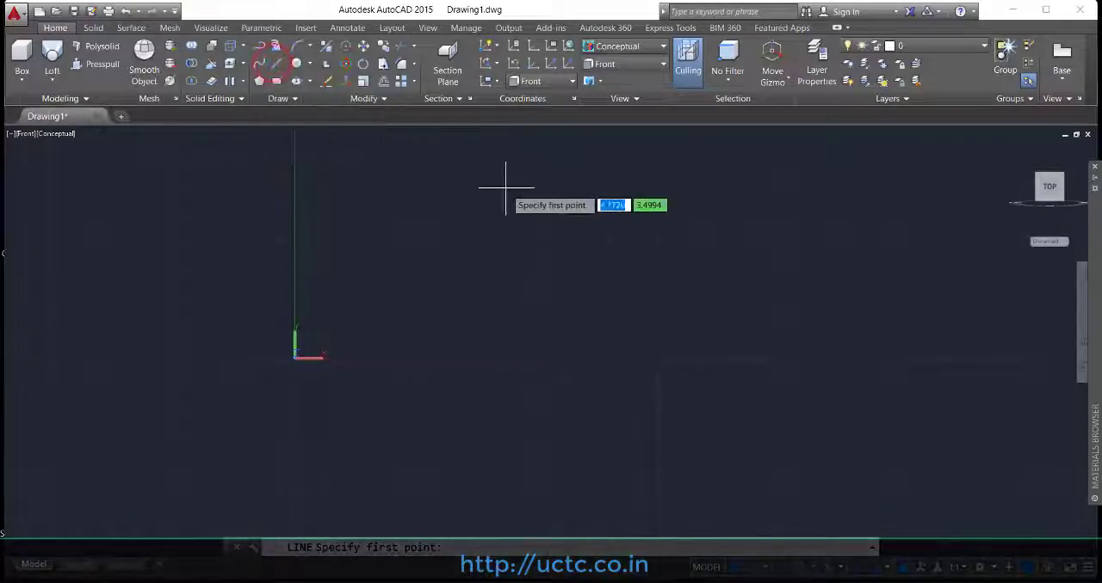
left_click(538, 186)
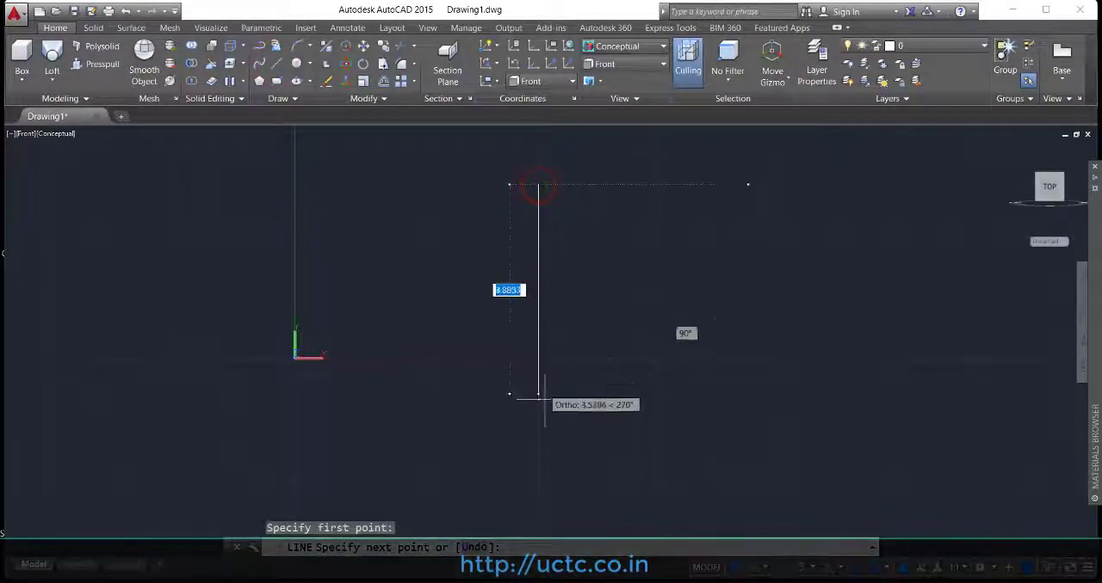
left_click(543, 425)
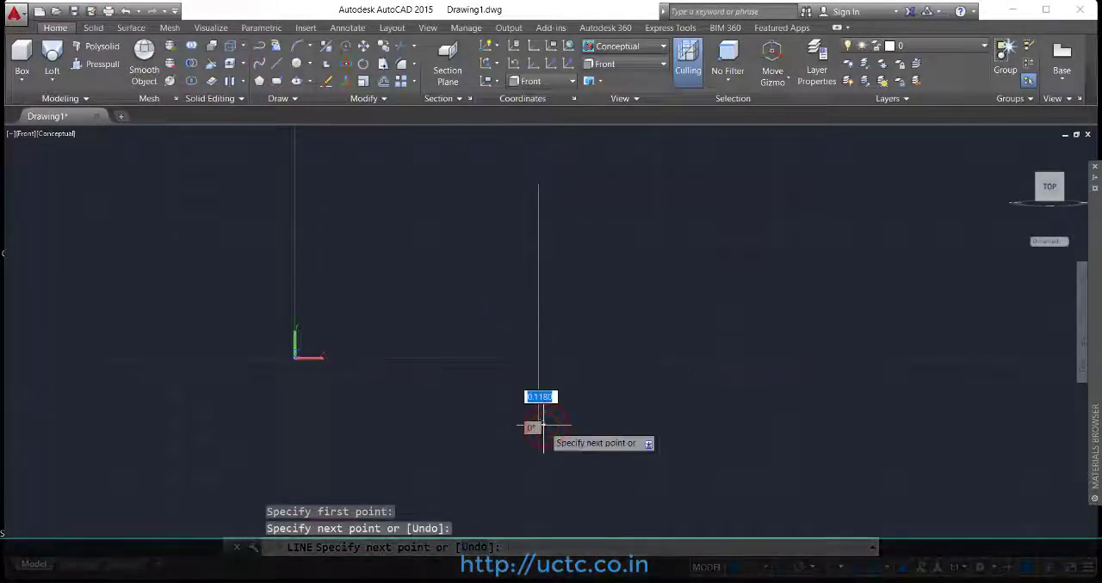
key("Return")
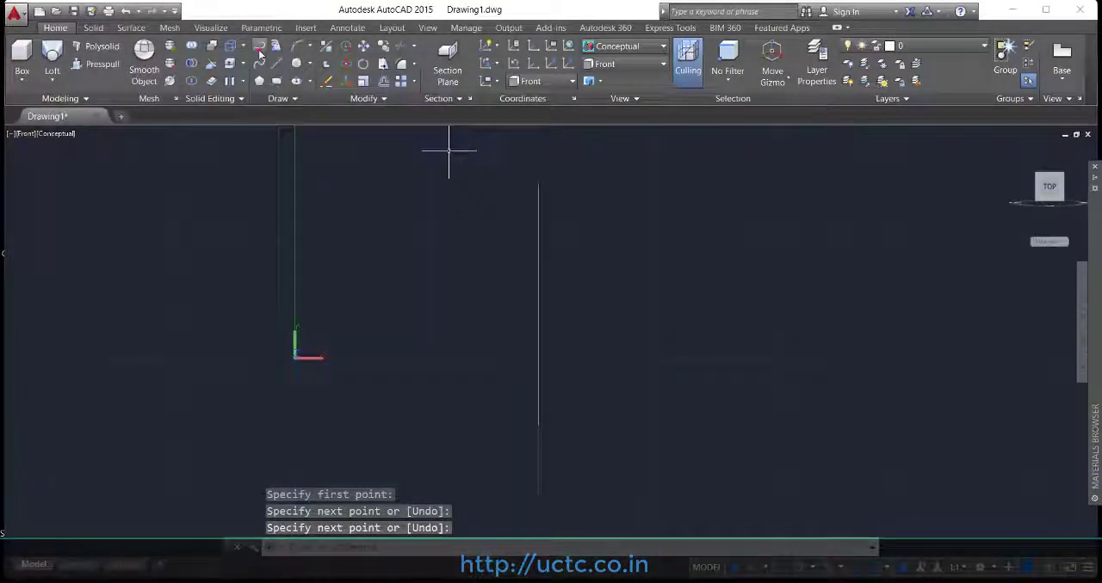
Step: Start a polyline at the axis line's upper end with a short horizontal top edge and a short vertical drop
left_click(259, 54)
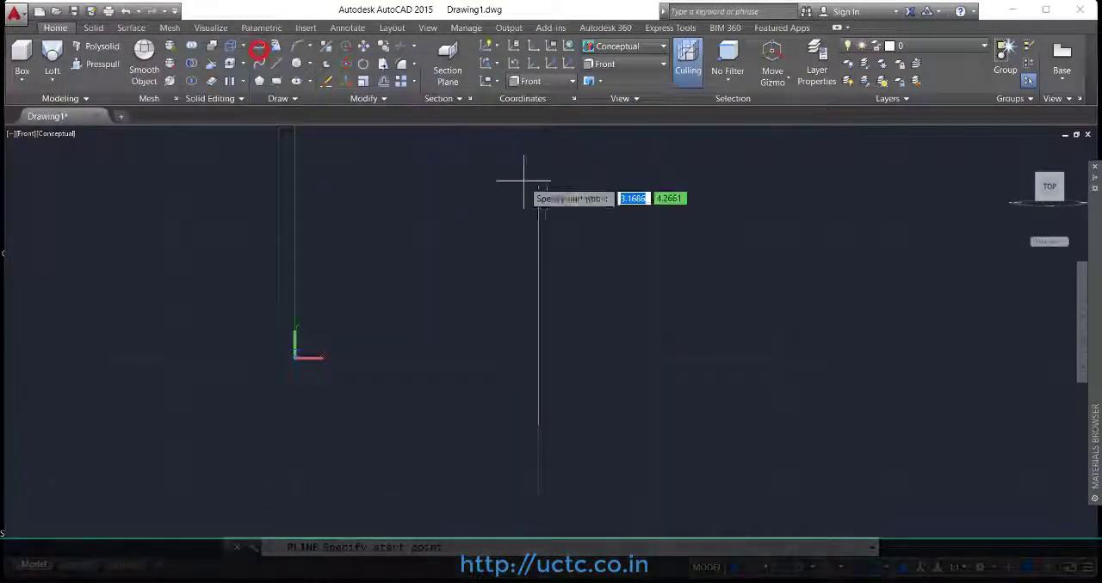
left_click(539, 184)
left_click(572, 184)
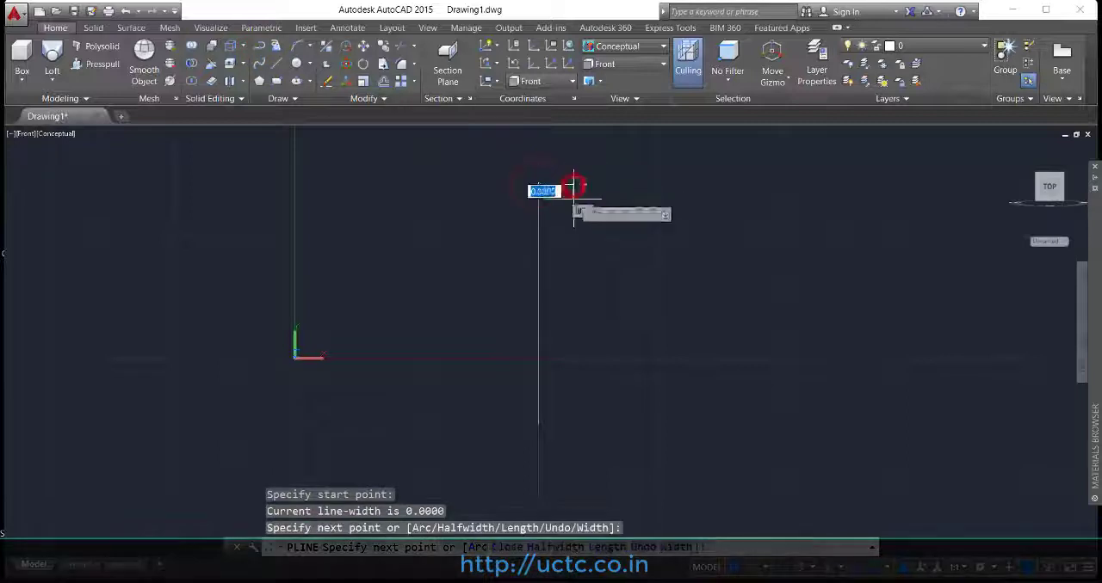
scroll(576, 196, "up", 2)
Step: Continue the polyline with three small arcs alternating in direction to form the capital moulding, with Ortho off
right_click(567, 208)
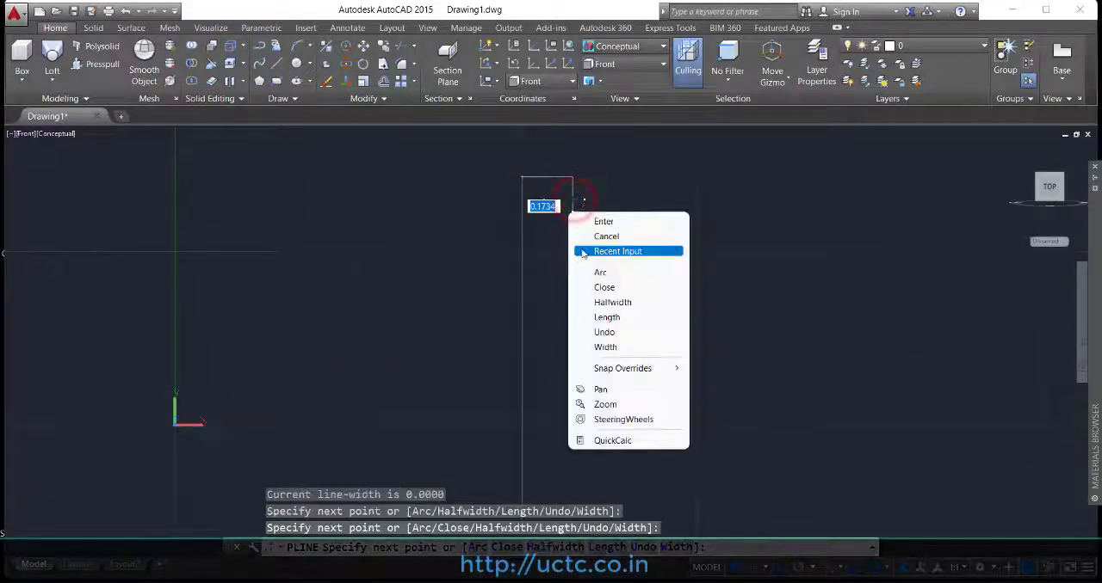
left_click(594, 276)
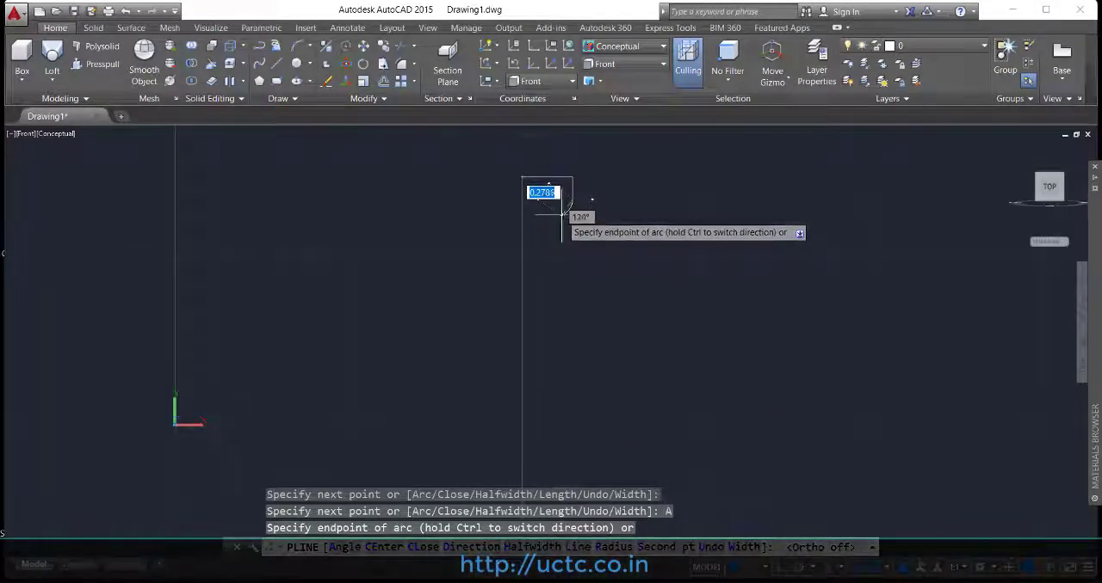
scroll(566, 211, "up", 5)
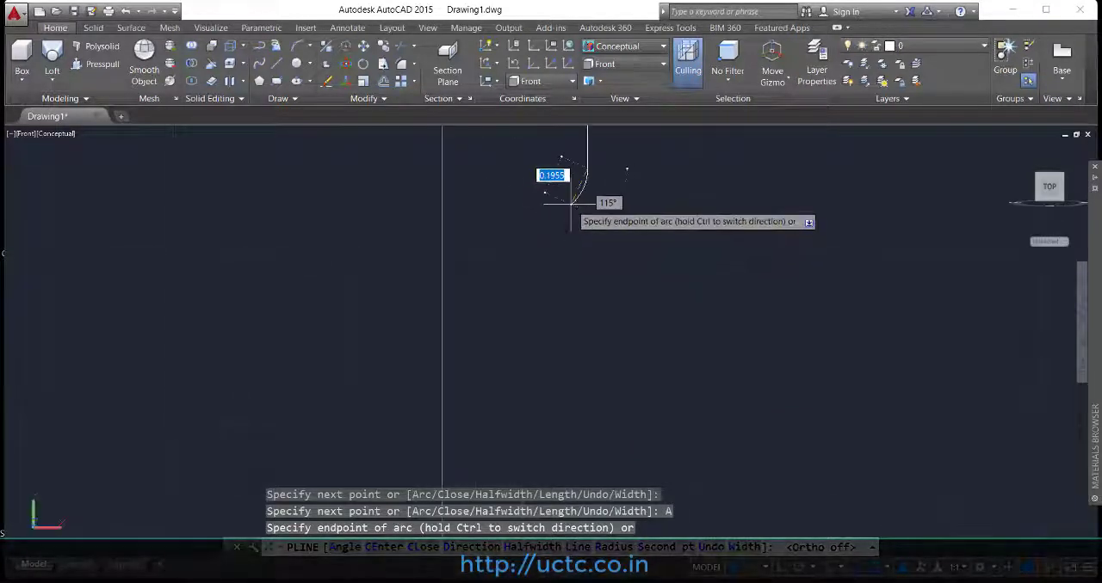
left_click(570, 204)
key("F8")
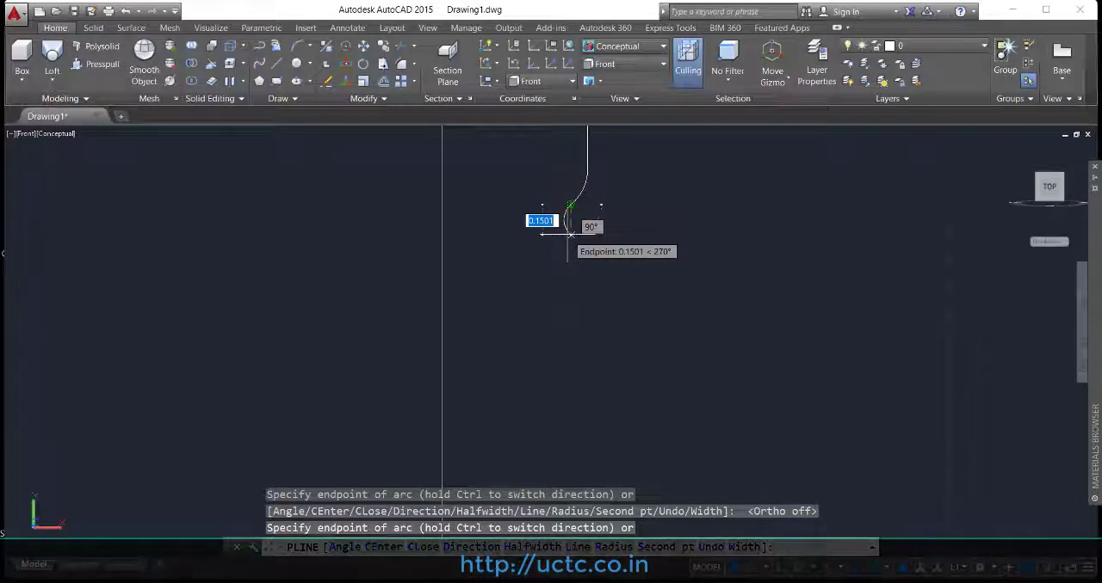
left_click(568, 237)
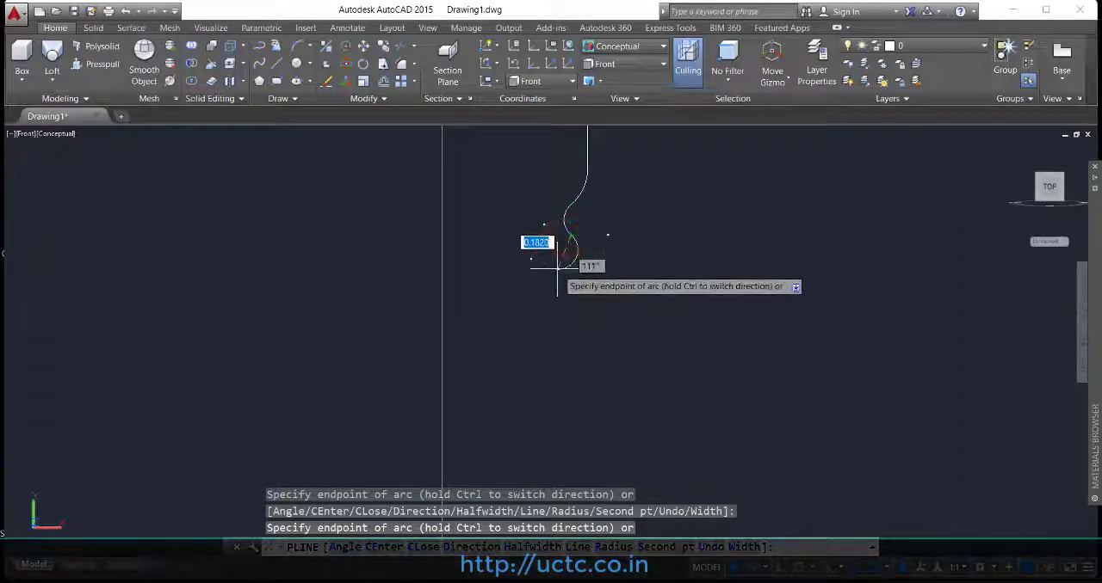
left_click(559, 268)
Step: Switch the polyline back to Line mode with Ortho on and draw the shaft edge straight down, about 3.6 units long
right_click(558, 312)
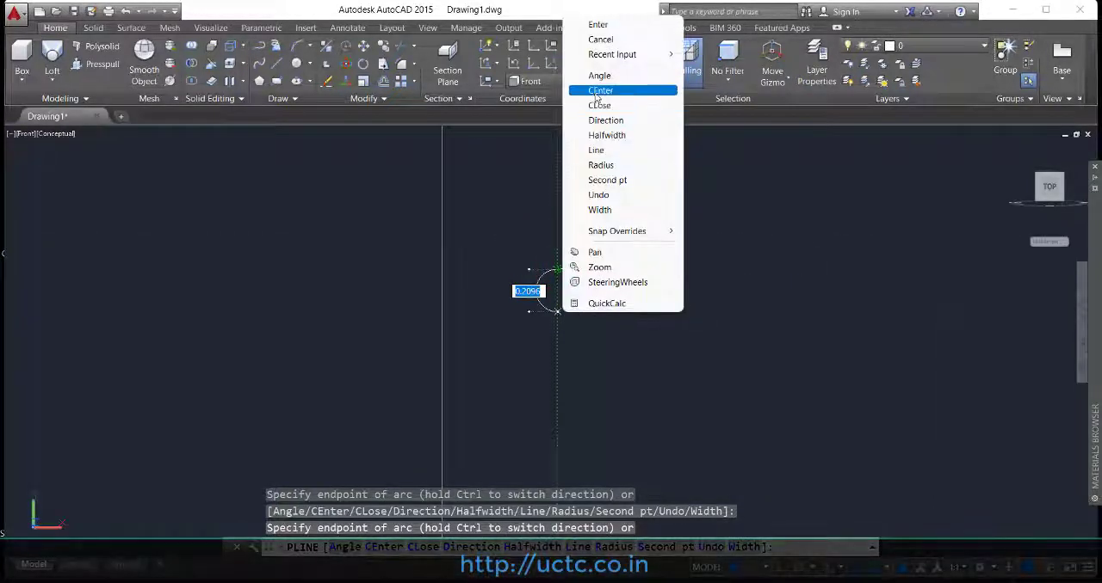
left_click(595, 150)
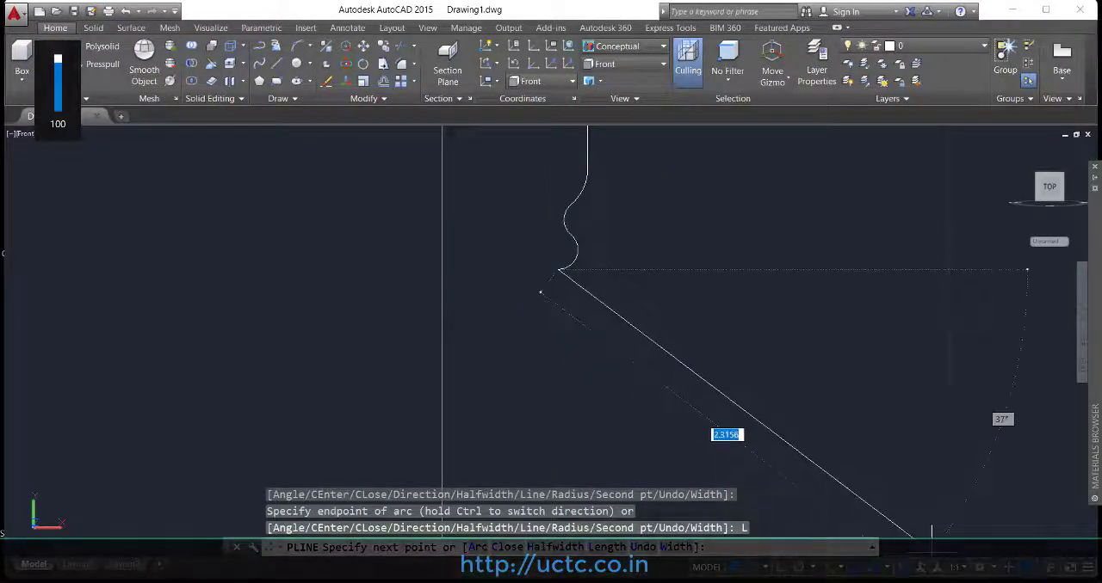
left_click(786, 568)
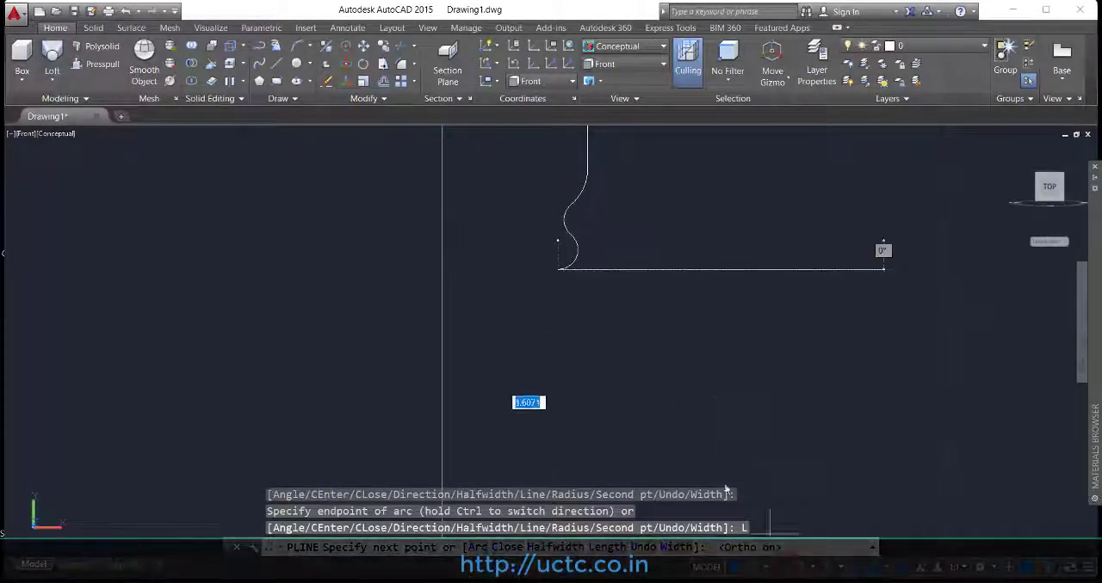
scroll(627, 344, "down", 5)
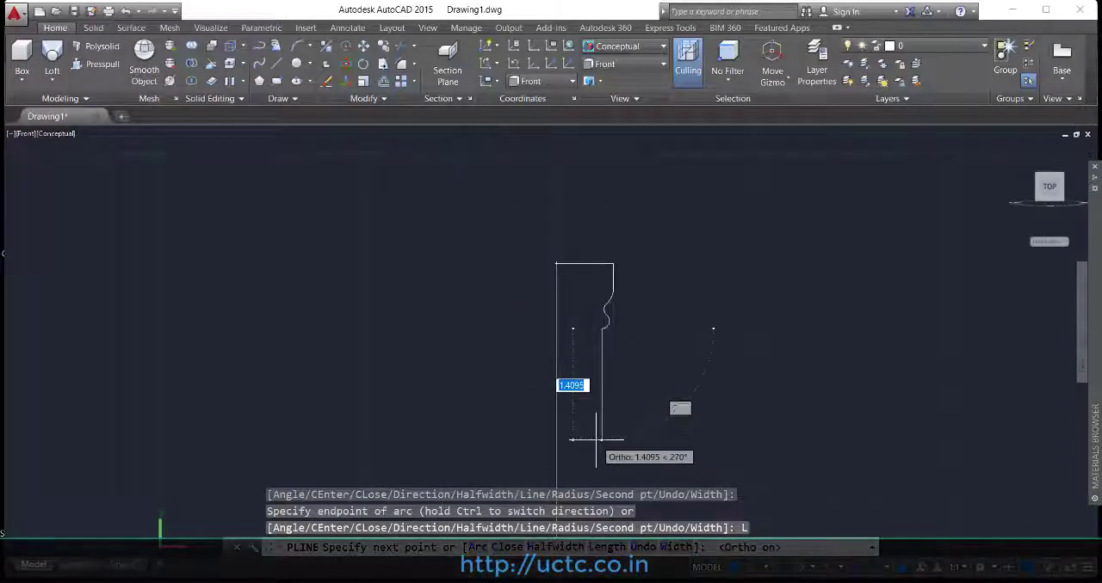
mouse_move(602, 441)
middle_mouse_down()
mouse_move(533, 315)
mouse_move(514, 219)
middle_mouse_up()
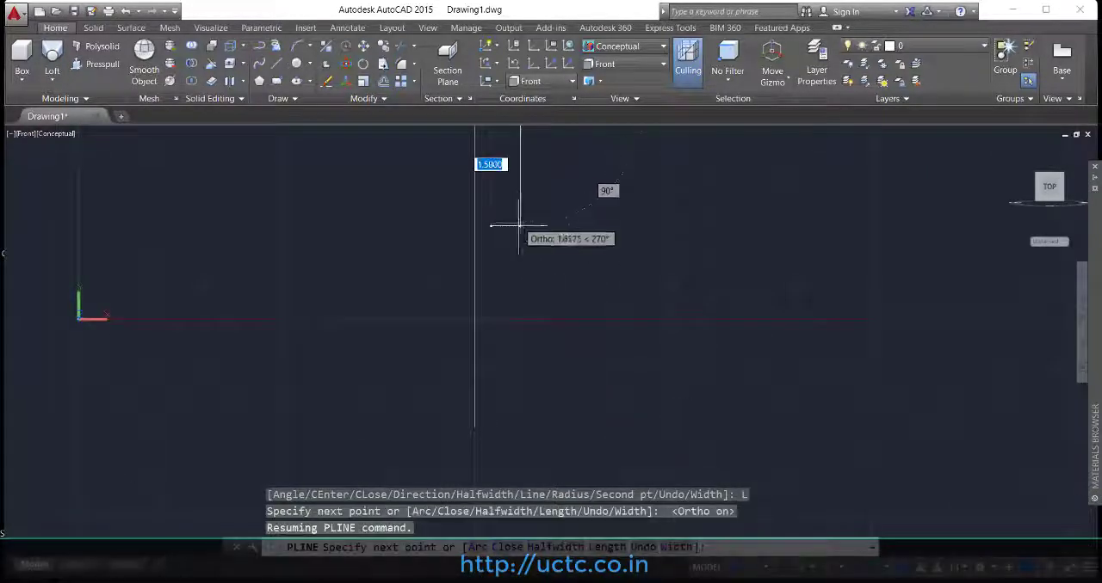
left_click(513, 380)
Step: Continue the polyline outward and downward in small stair-like steps to form the stepped base
scroll(516, 386, "up", 3)
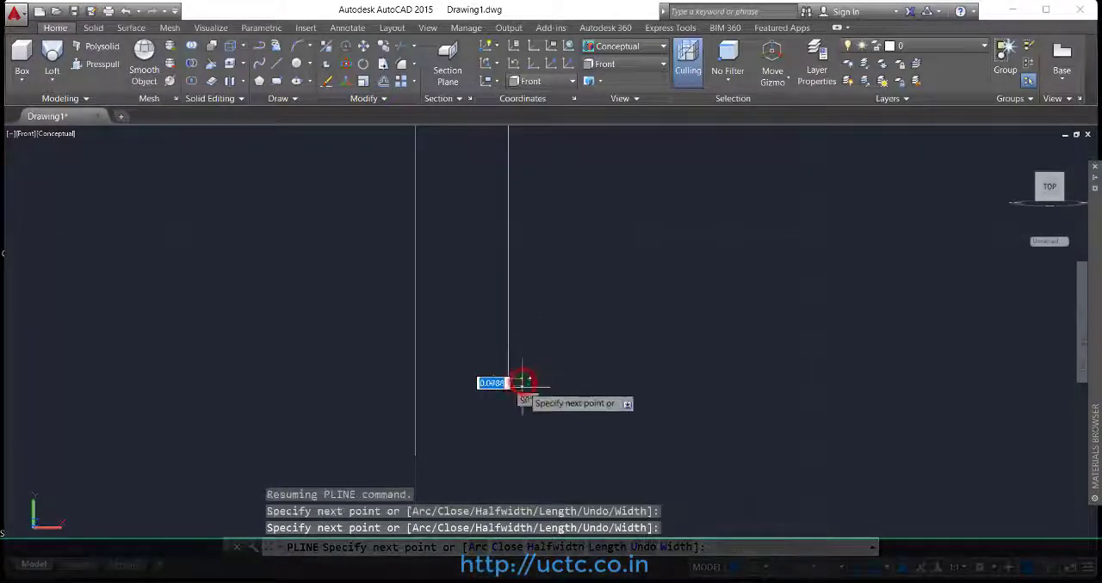
left_click(520, 384)
left_click(534, 403)
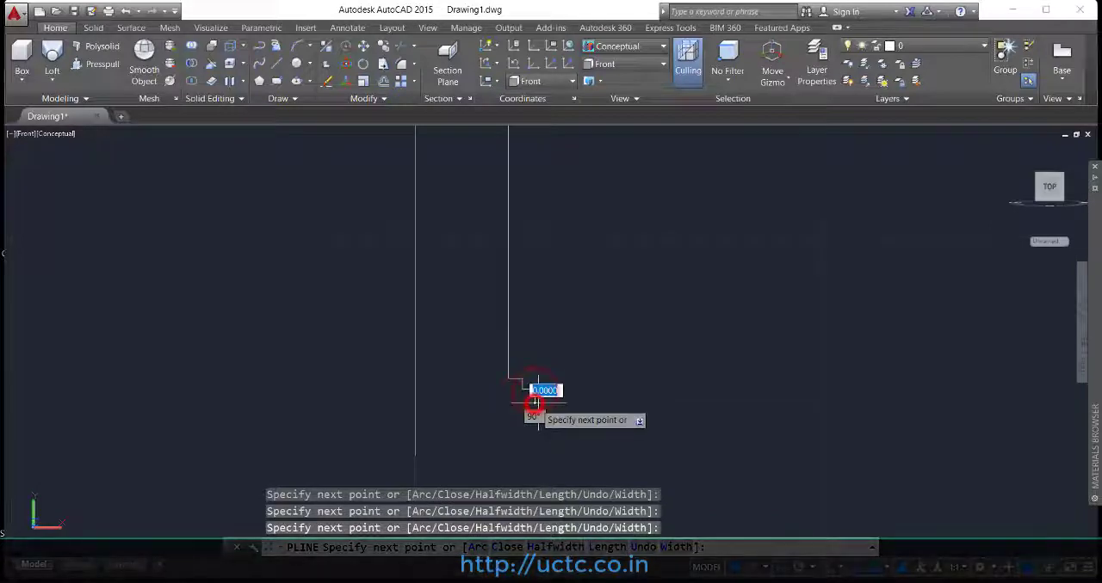
left_click(545, 403)
left_click(545, 413)
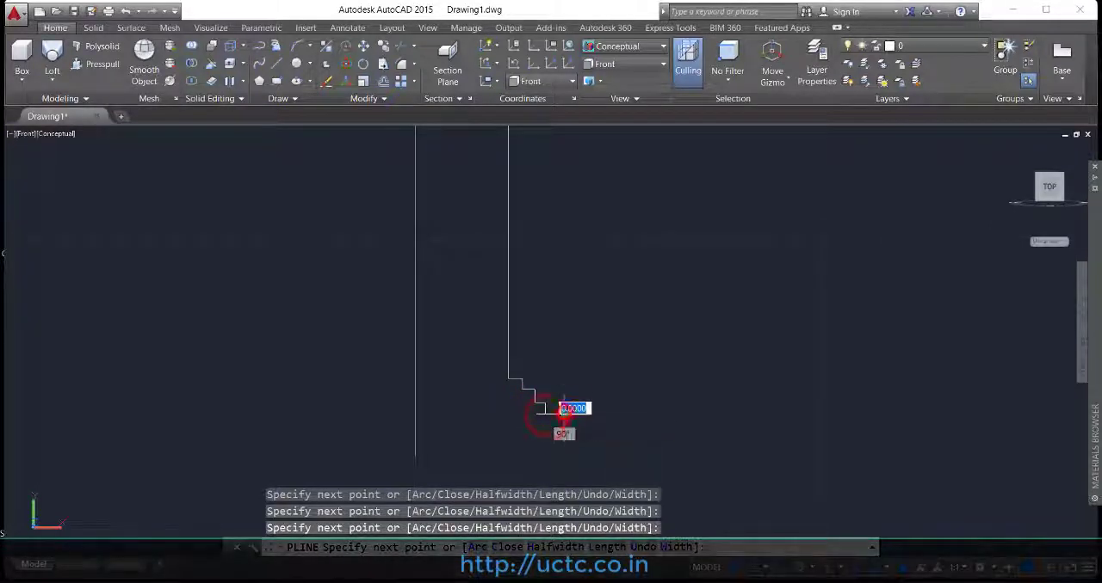
left_click(564, 414)
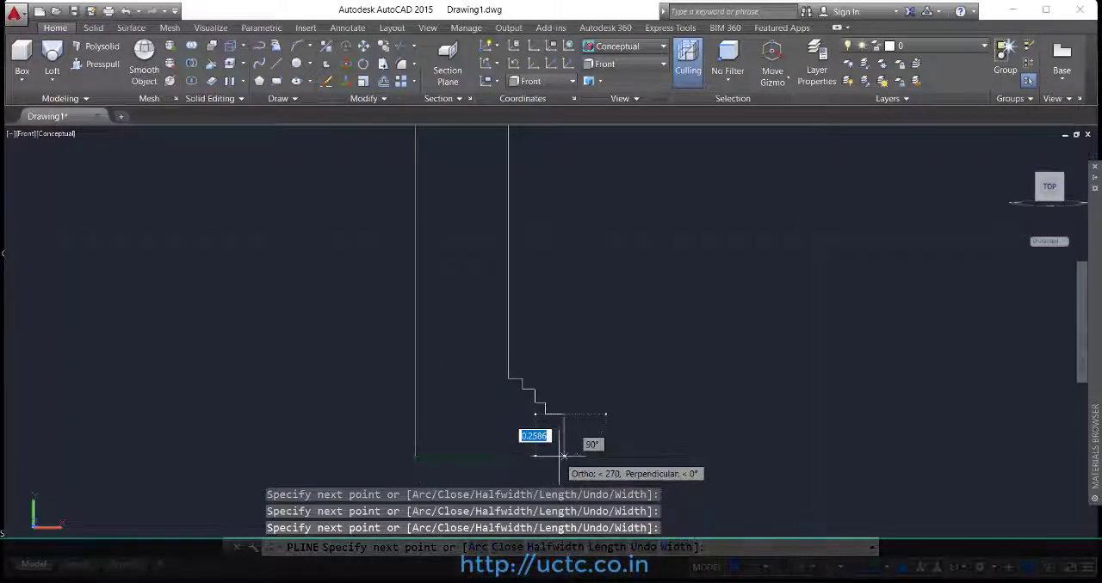
Step: Drop the base edge level with the axis line's lower end, run the bottom edge to that end and finish the polyline
left_click(564, 456)
left_click(418, 455)
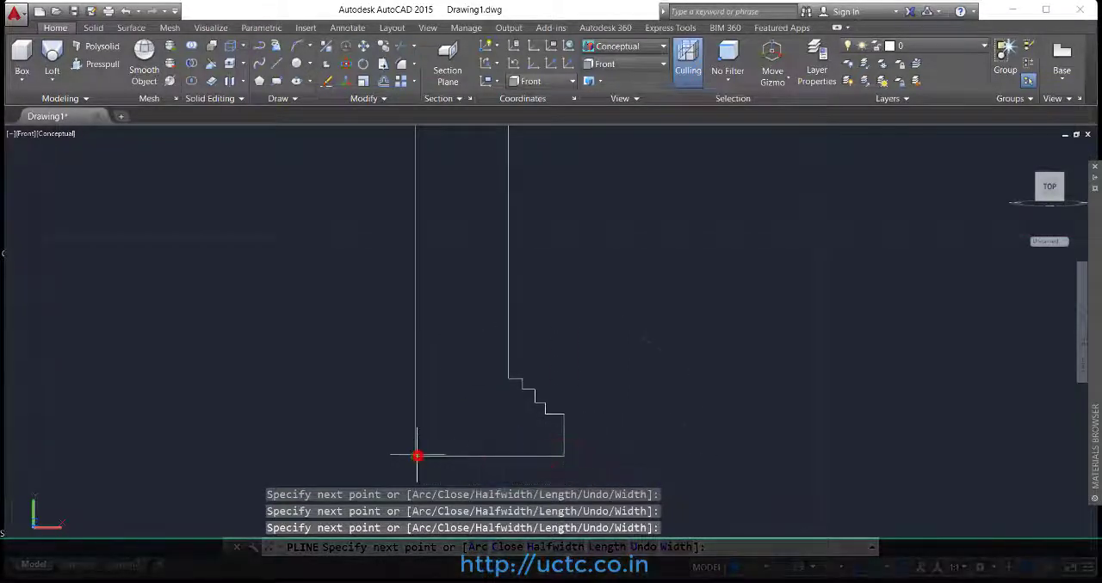
key("Return")
Step: Revolve the polyline profile 360 degrees around the vertical axis line, from its upper end to its lower end, into a solid column
scroll(561, 373, "down", 4)
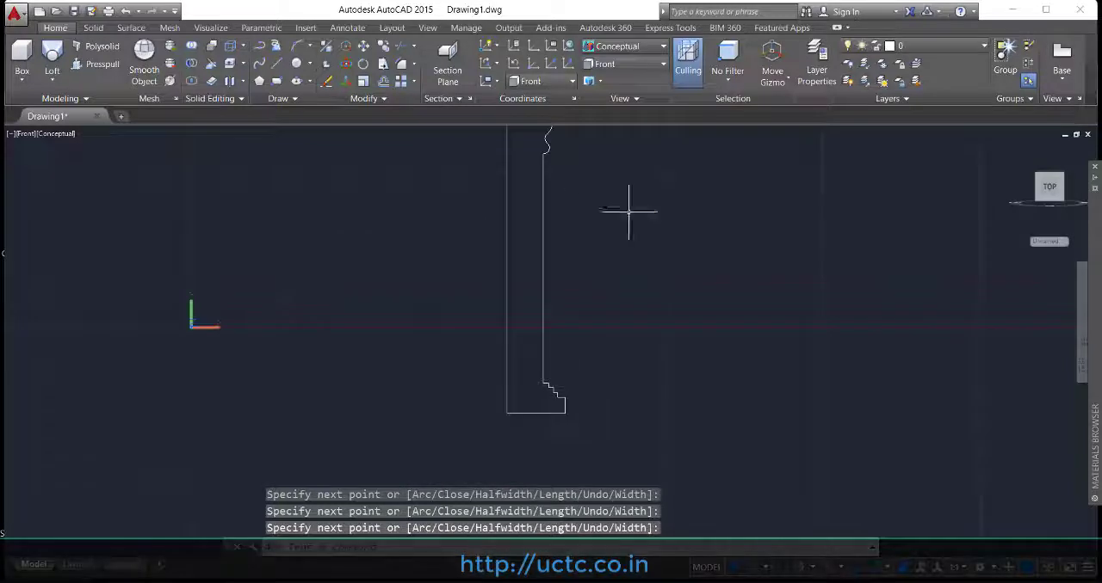
middle_click_drag(599, 228, 545, 257)
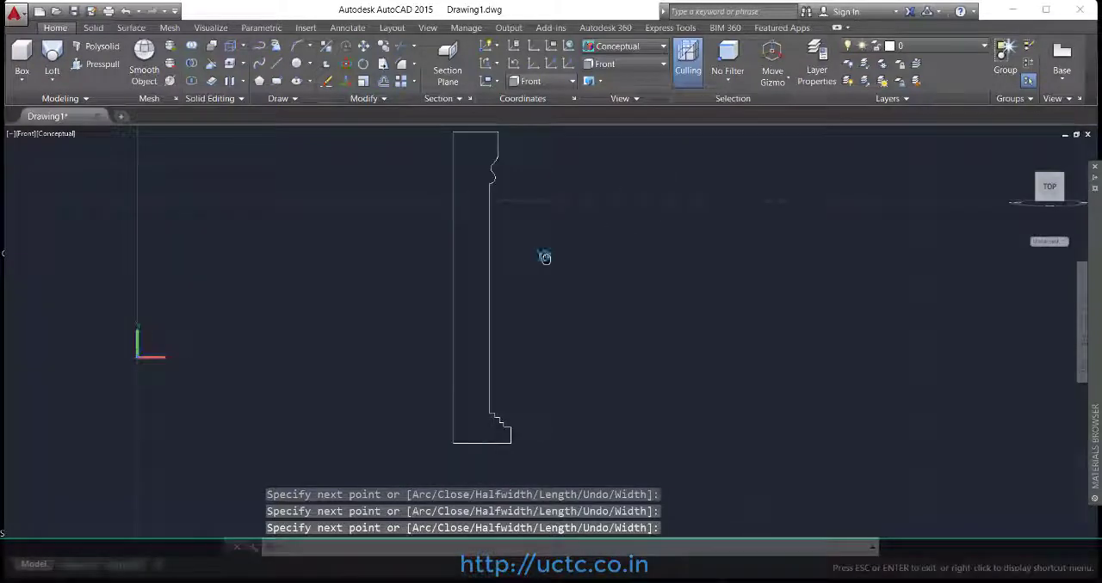
left_click(51, 80)
left_click(83, 159)
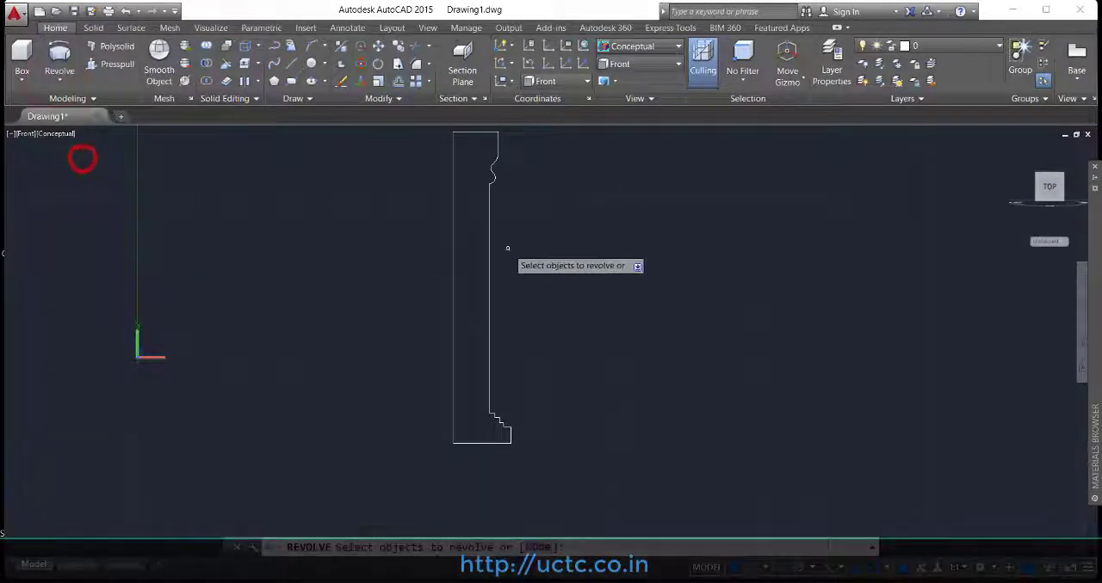
left_click(488, 233)
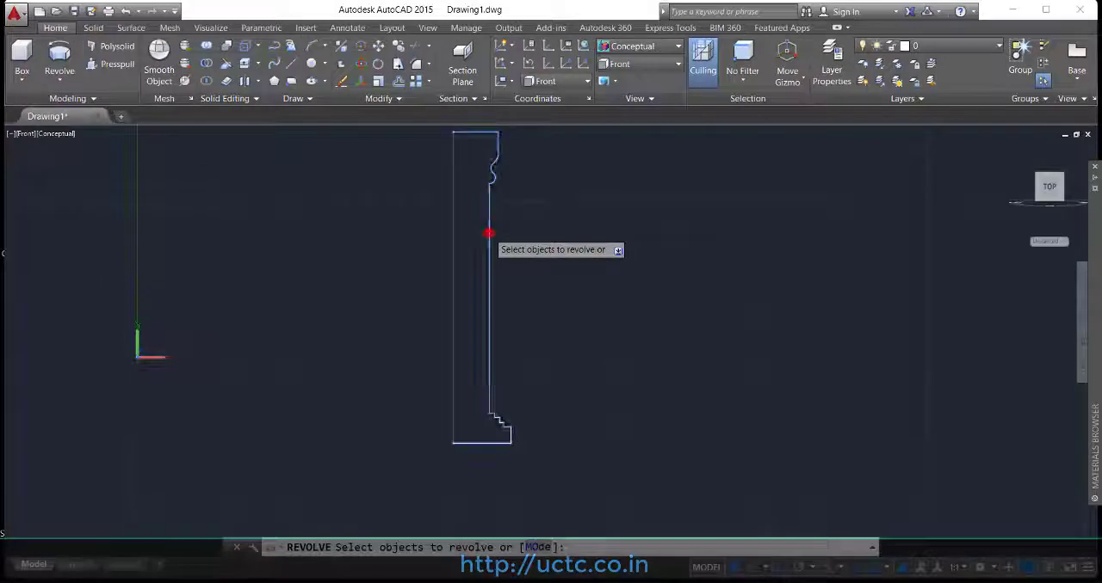
right_click(554, 226)
left_click(609, 235)
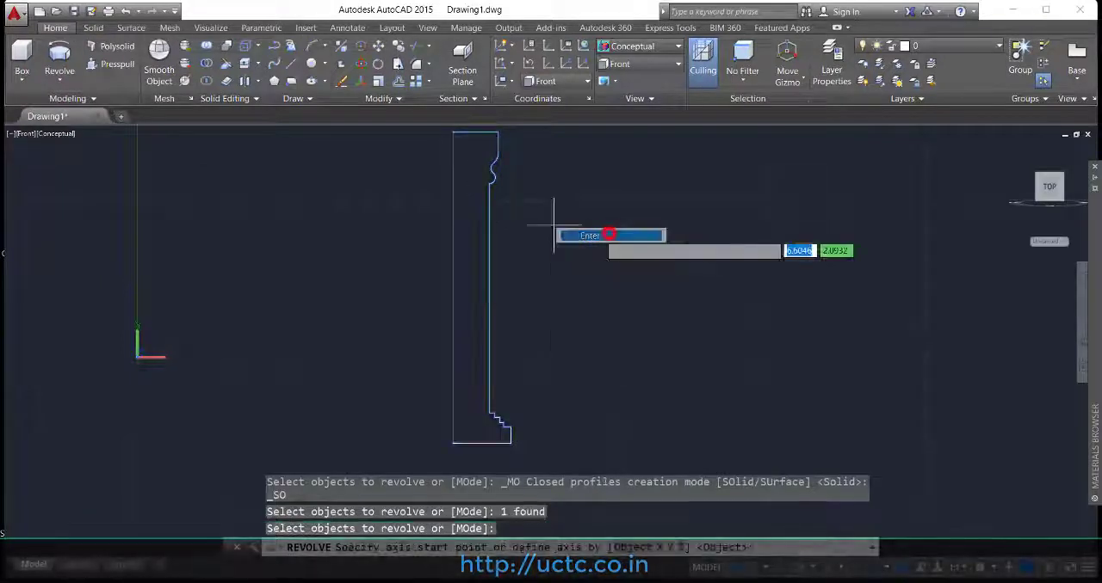
left_click(453, 131)
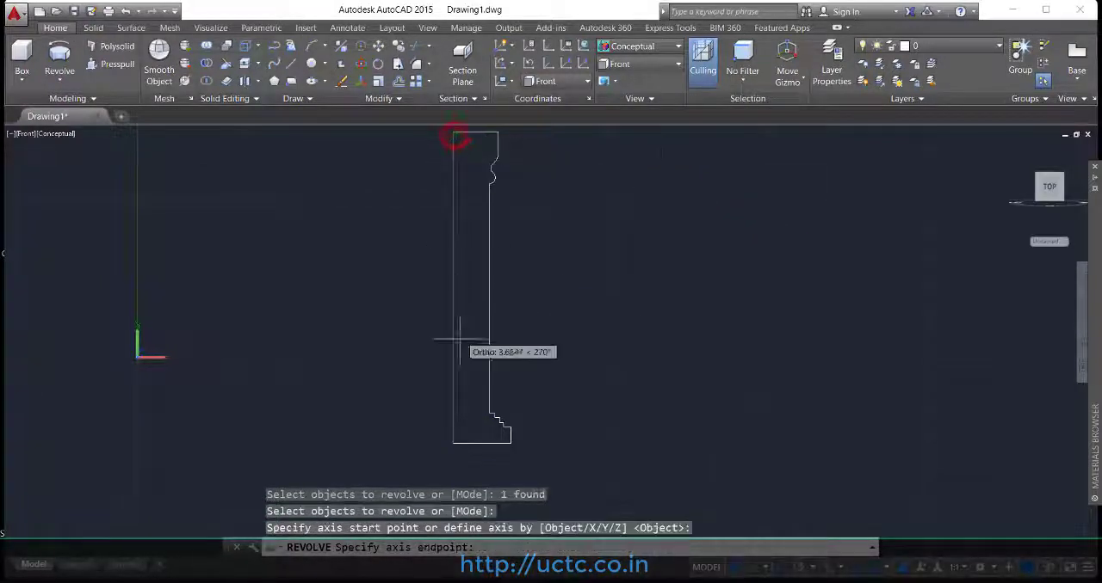
left_click(454, 443)
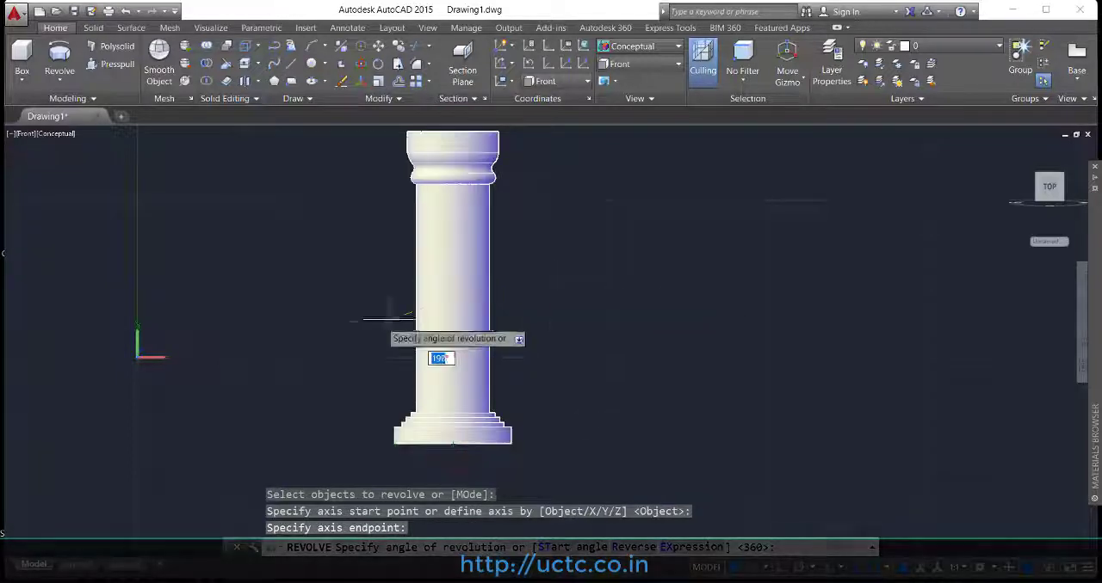
key("Return")
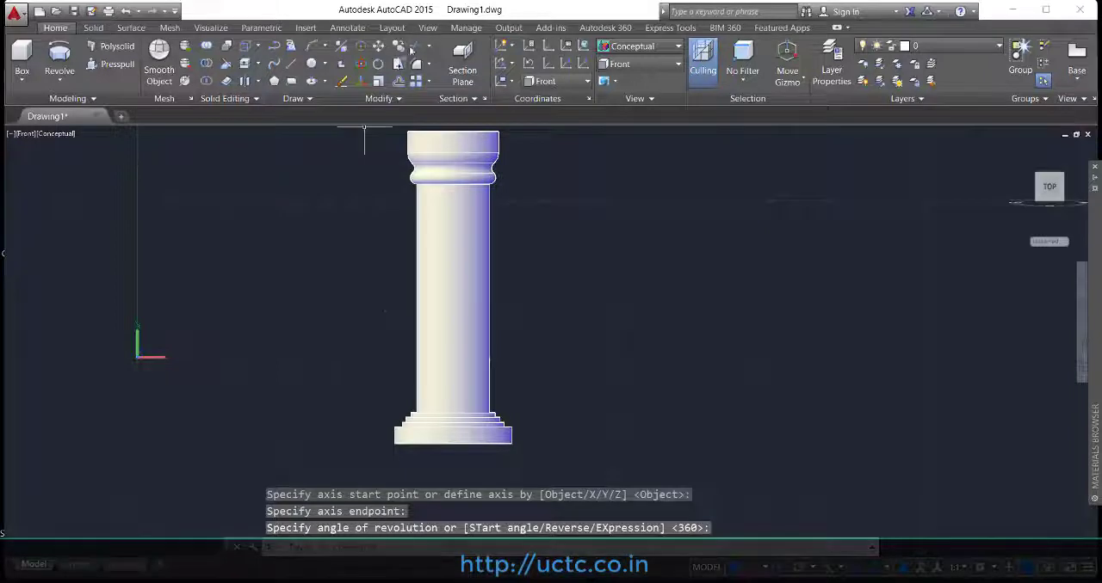
Step: Switch to the SW Isometric view and orbit to inspect the revolved column from a lower angle
left_click(427, 27)
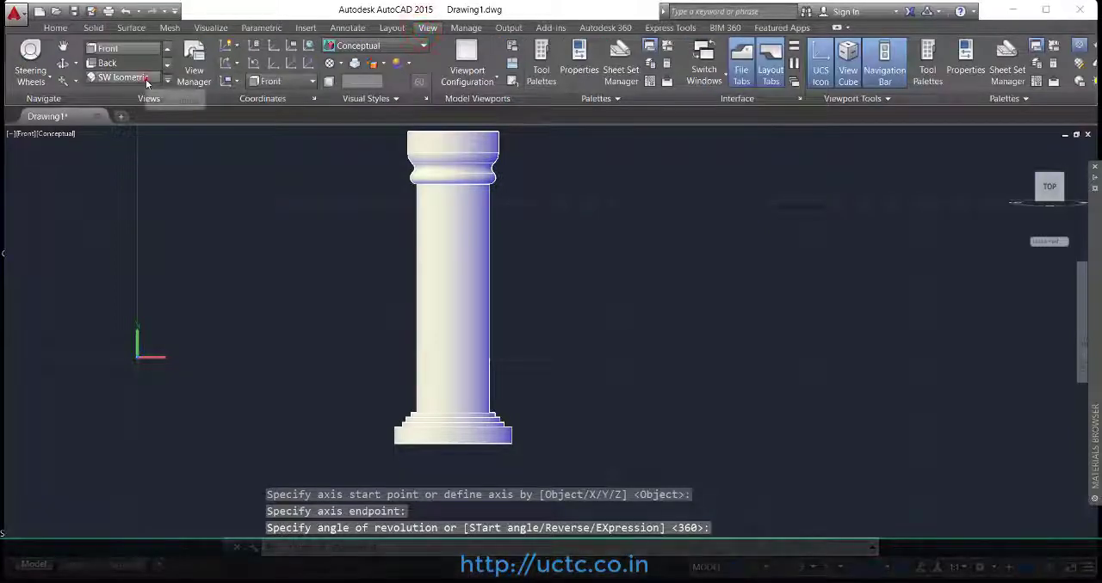
left_click(145, 79)
scroll(639, 389, "up", 3)
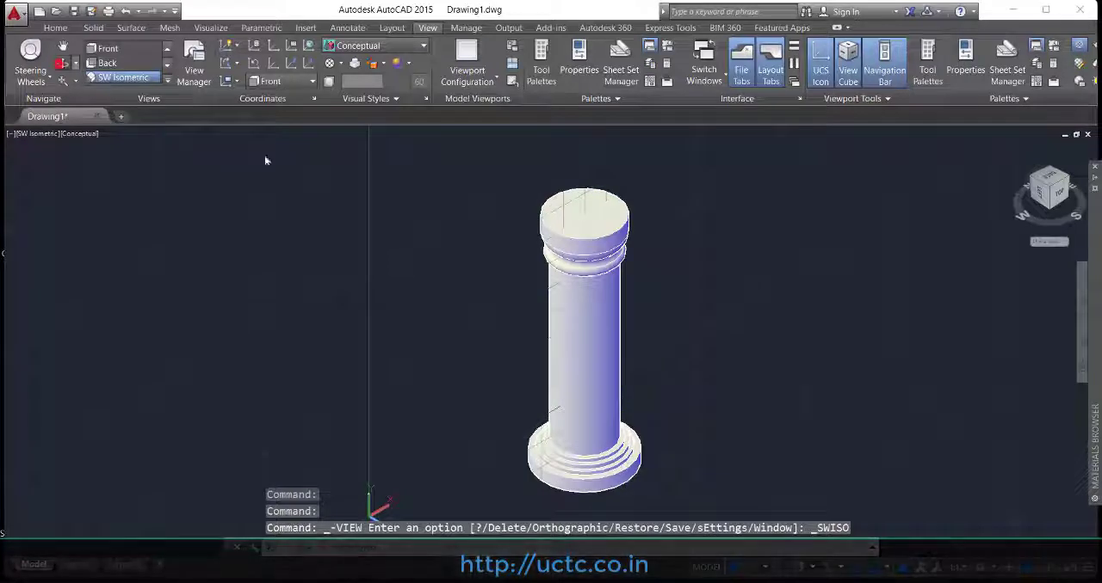
mouse_move(571, 285)
middle_mouse_down("shift")
mouse_move(505, 247)
mouse_move(645, 304)
mouse_move(716, 293)
mouse_move(642, 310)
mouse_move(570, 405)
mouse_move(573, 124)
mouse_move(645, 275)
mouse_move(749, 278)
mouse_move(642, 308)
mouse_move(585, 307)
mouse_move(583, 239)
middle_mouse_up("shift")
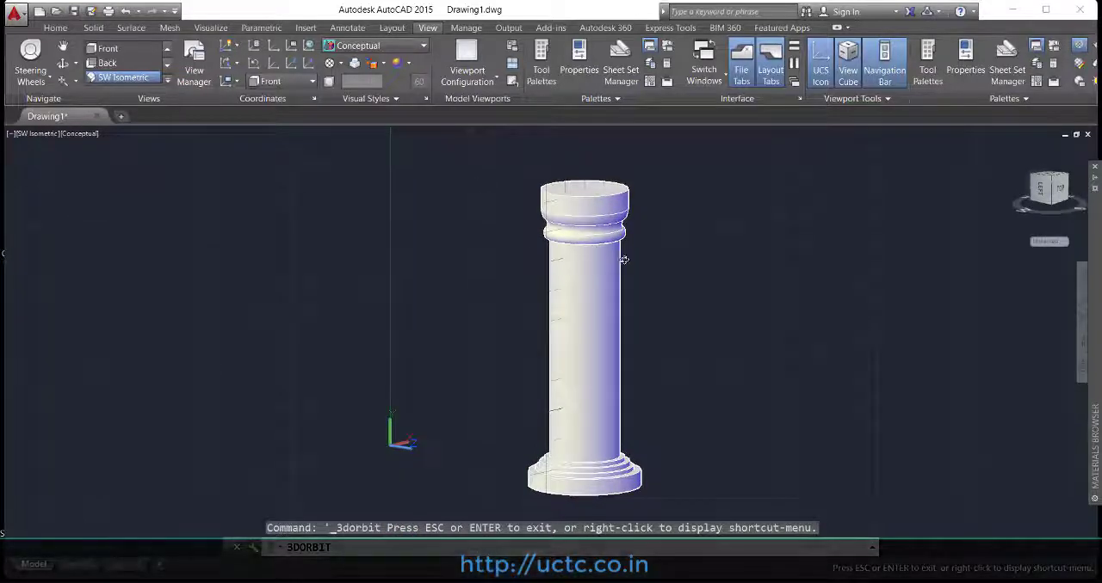
Step: Delete the column together with its axis line and restore the SW Isometric view
left_click(715, 247)
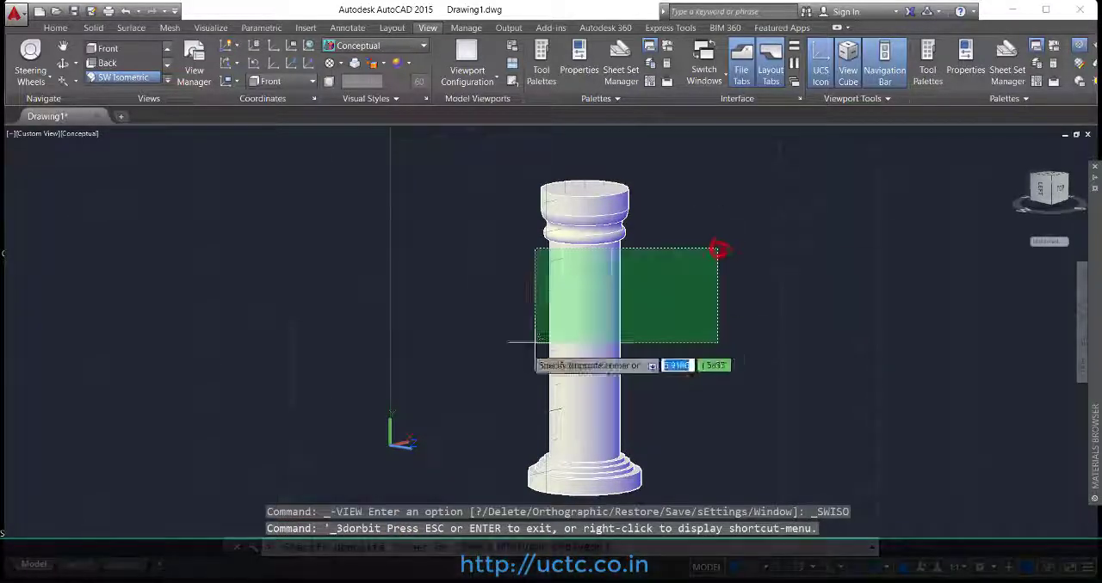
left_click(451, 396)
key("Delete")
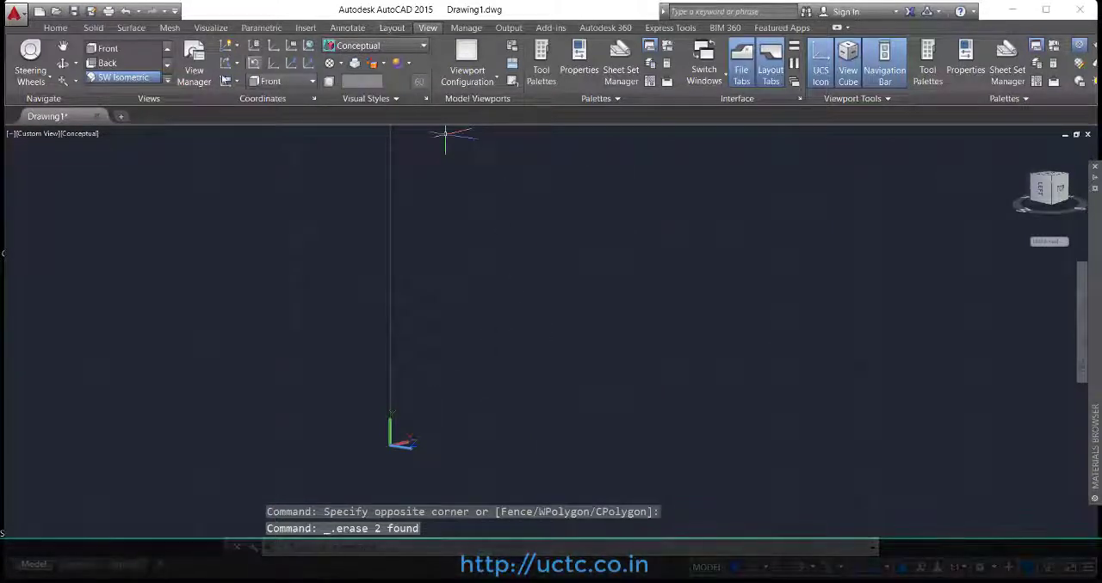
left_click(152, 81)
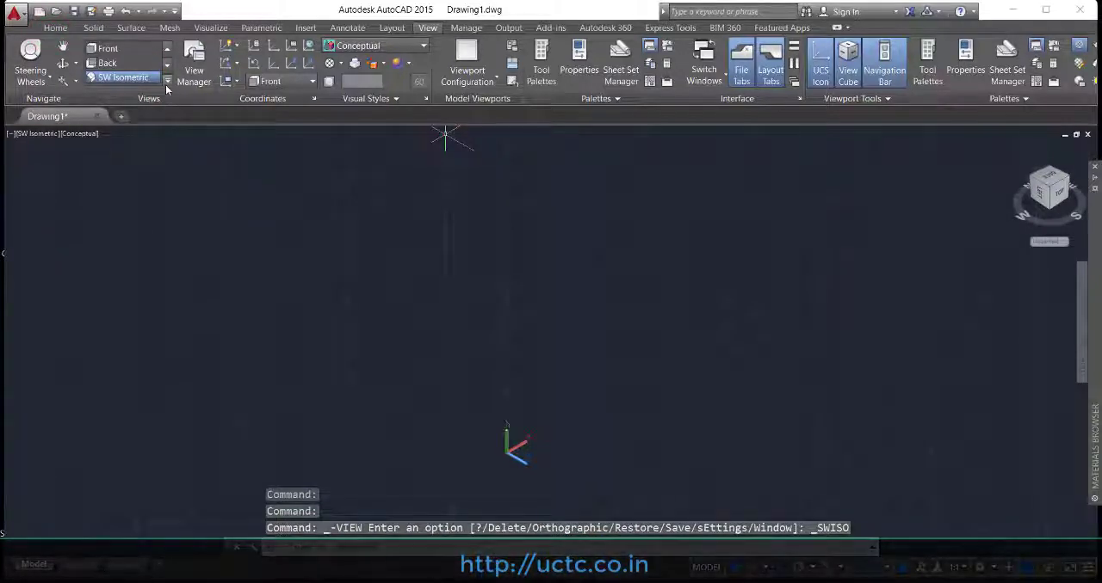
Step: Set the coordinate system to World for the cleared drawing
left_click(302, 86)
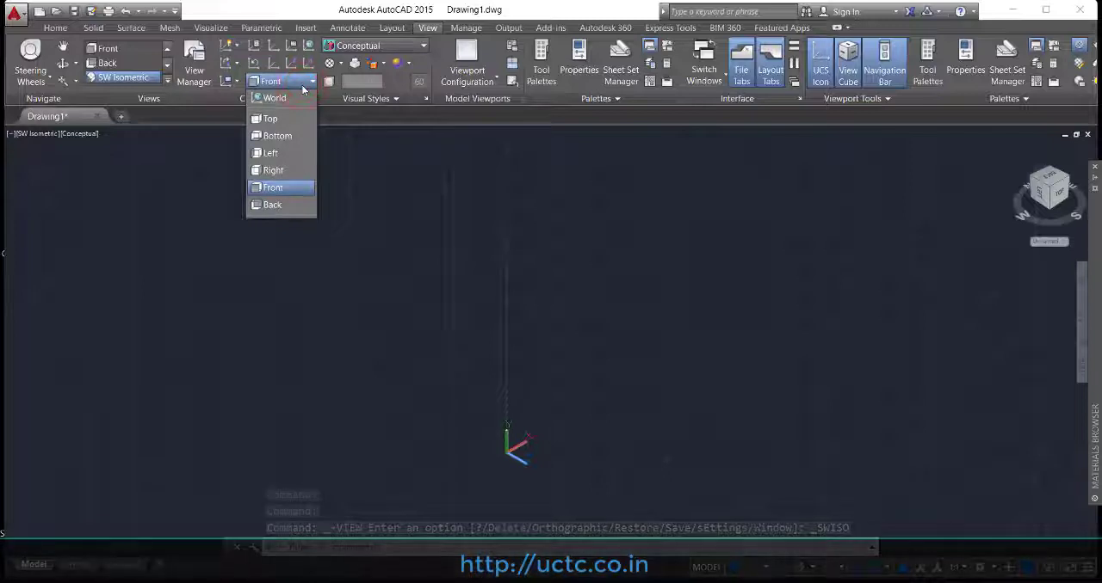
left_click(289, 97)
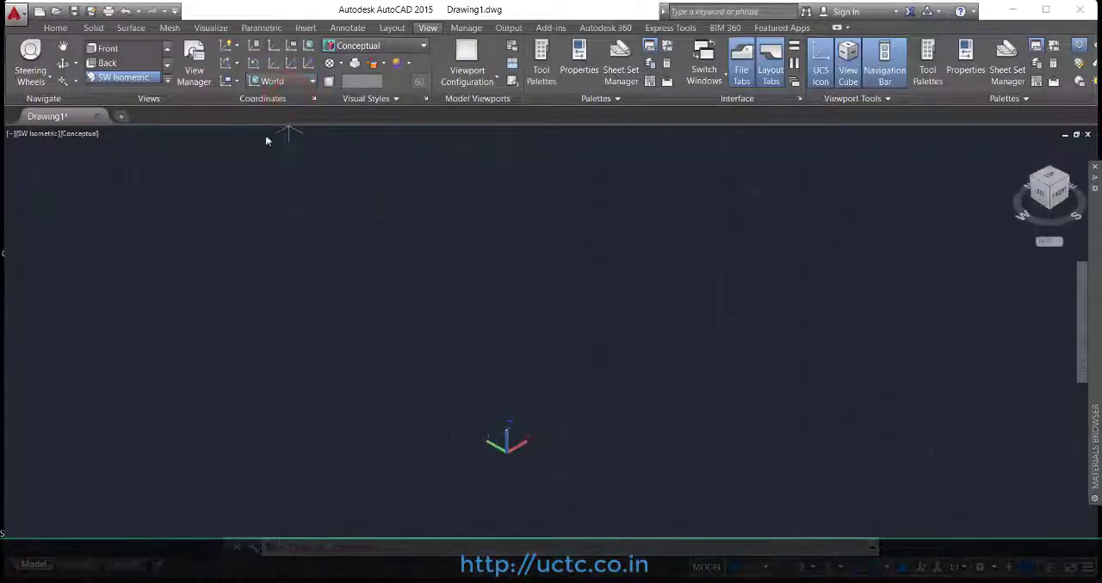
left_click_drag(279, 399, 214, 427)
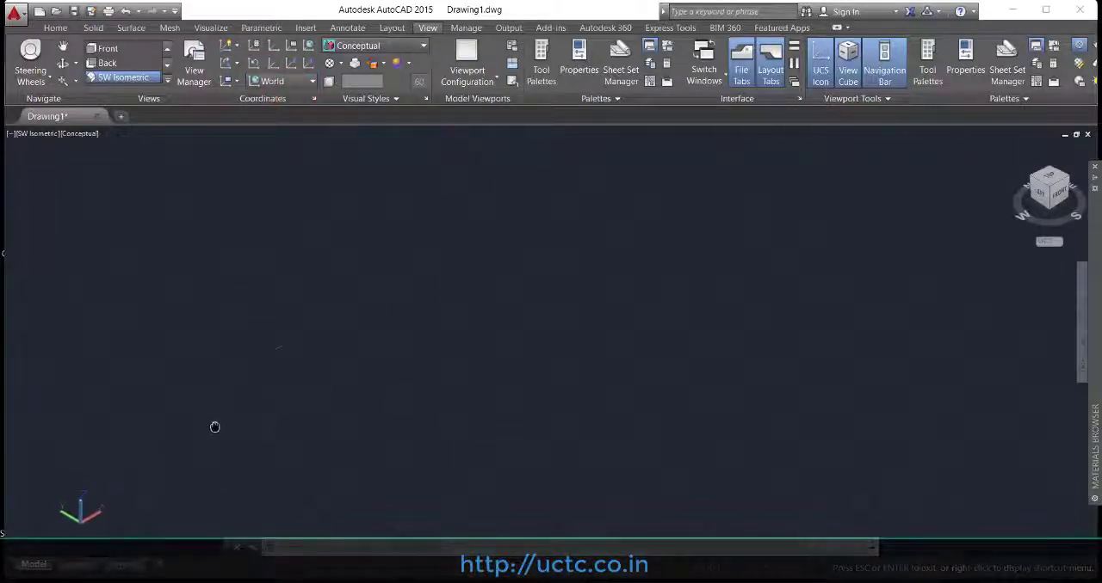
Step: Draw a straight line about 10.8 units long parallel to the X axis as the first sweep path
left_click(55, 28)
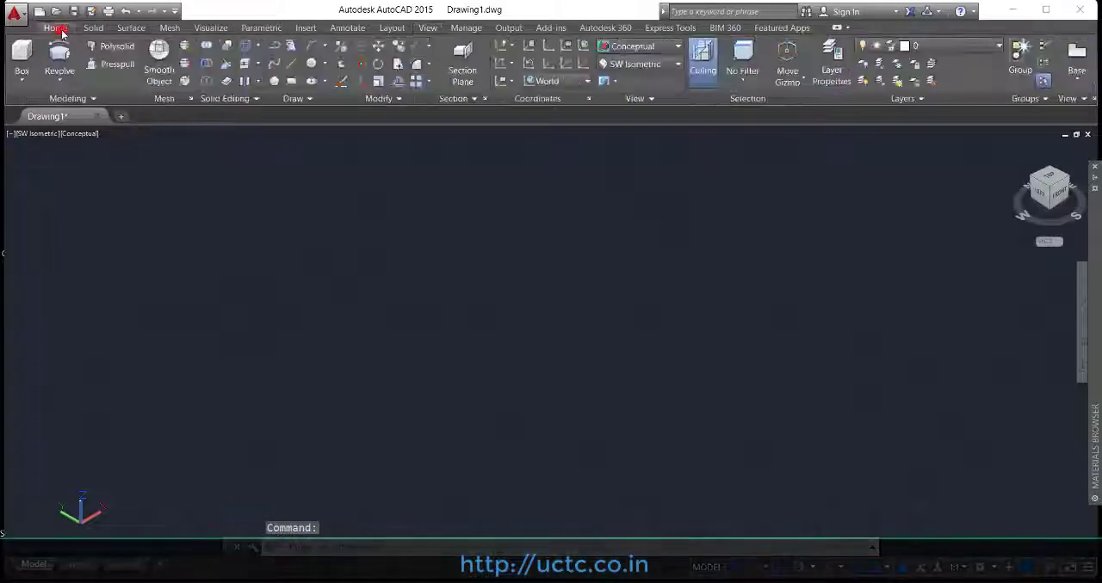
left_click(65, 83)
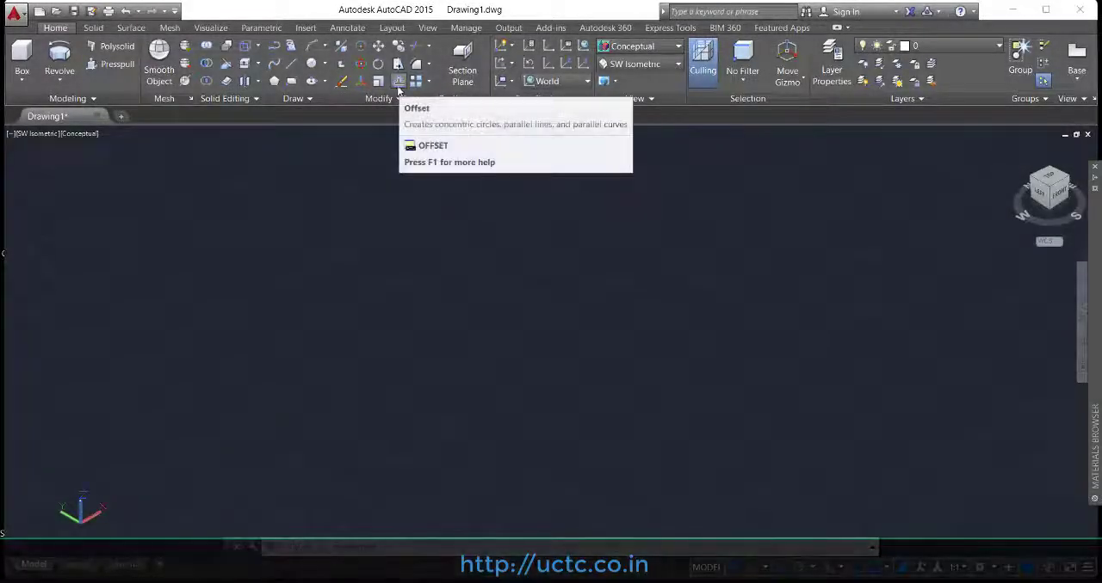
left_click(293, 64)
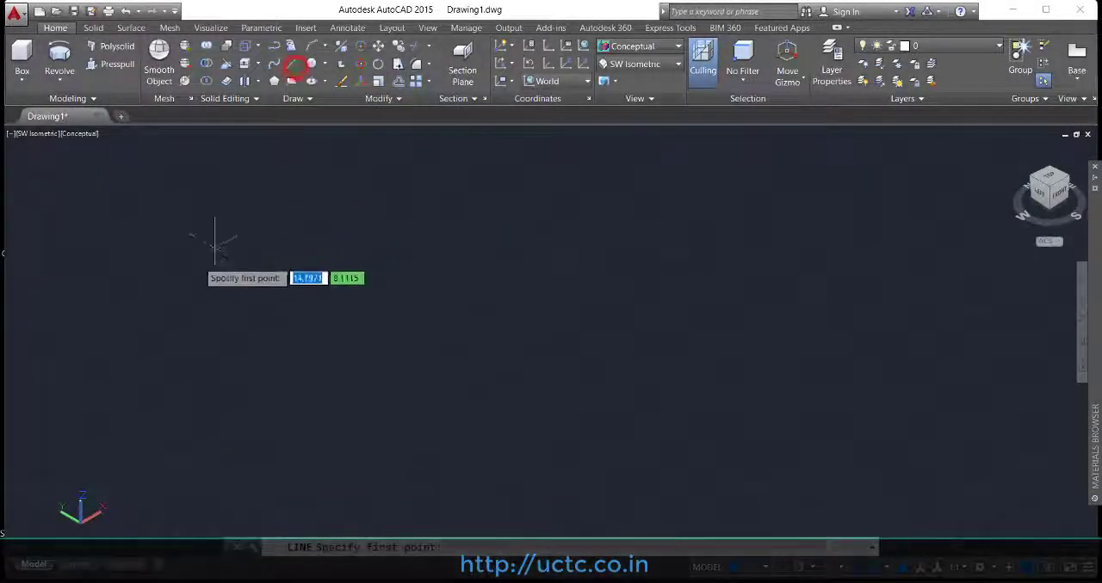
left_click(125, 318)
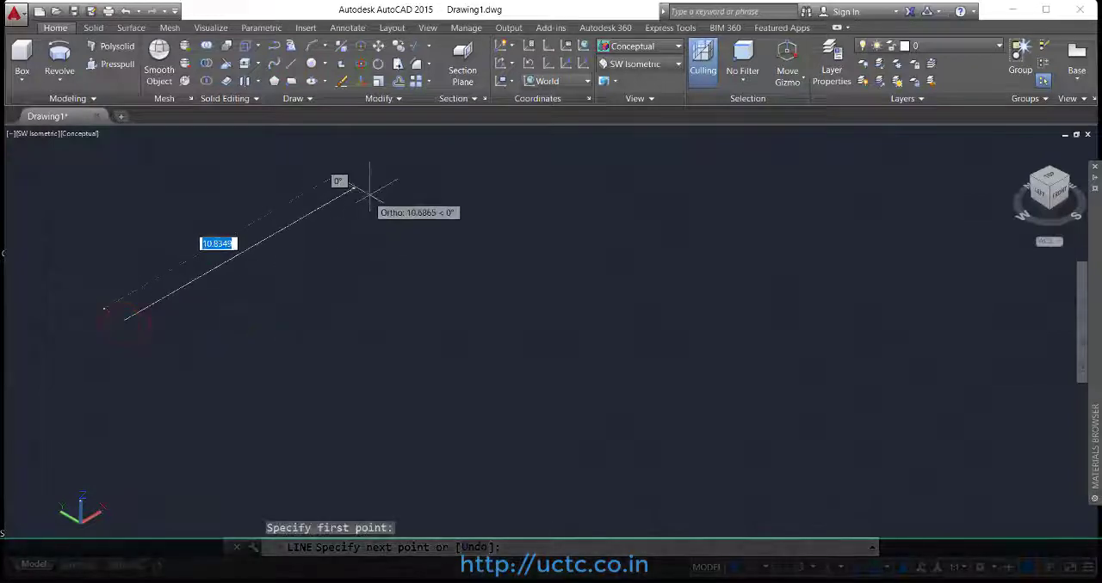
left_click(368, 191)
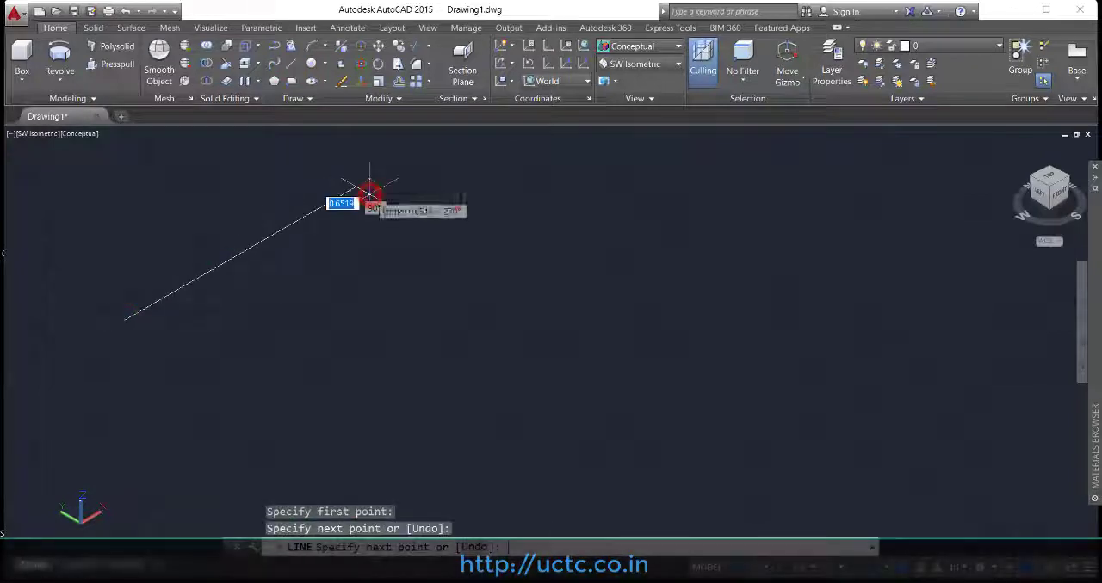
Step: Draw an open five-segment stepped polyline in front of the straight line, with a first segment about 5.9 units long along X
left_click(274, 46)
left_click(202, 395)
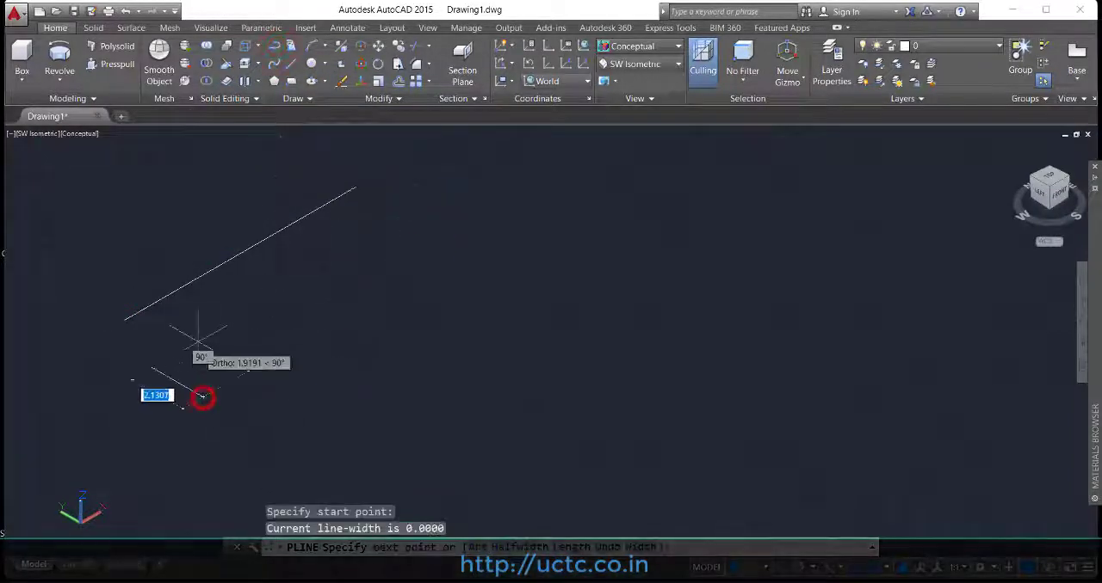
left_click(337, 329)
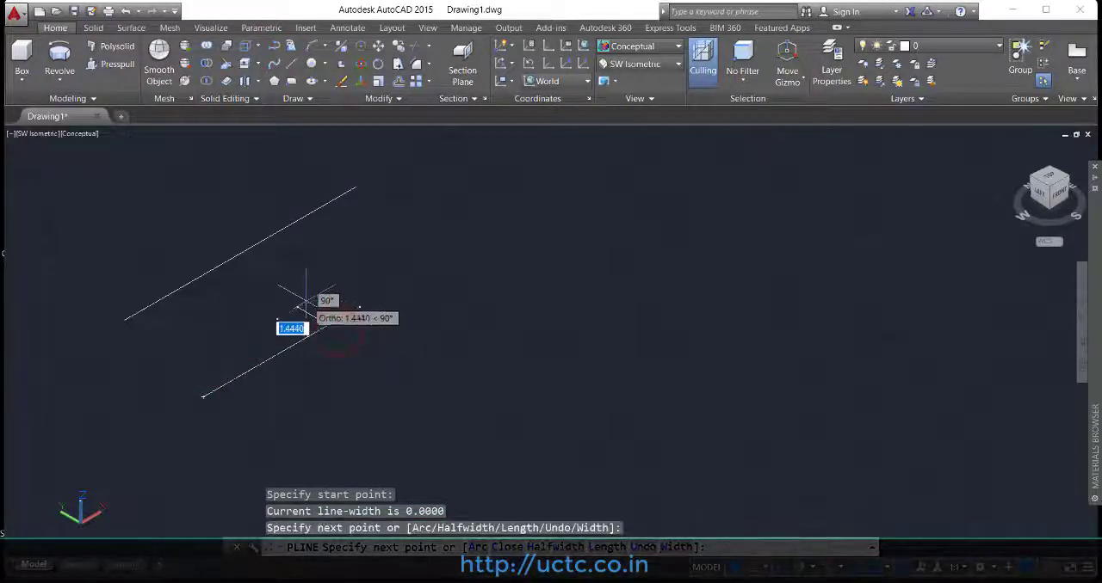
left_click(306, 303)
left_click(381, 258)
left_click(419, 277)
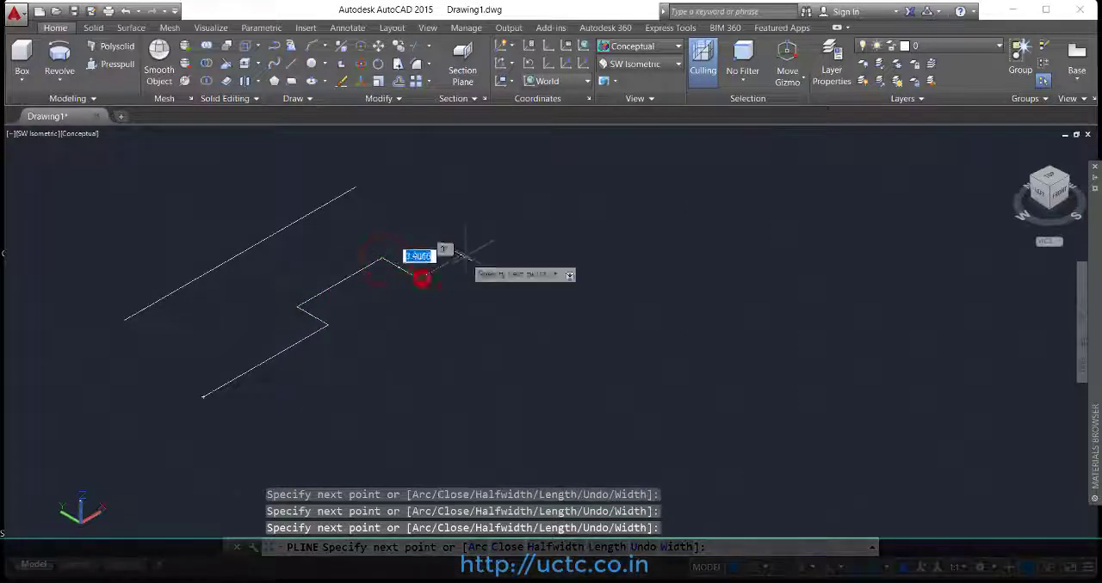
left_click(510, 226)
key("Return")
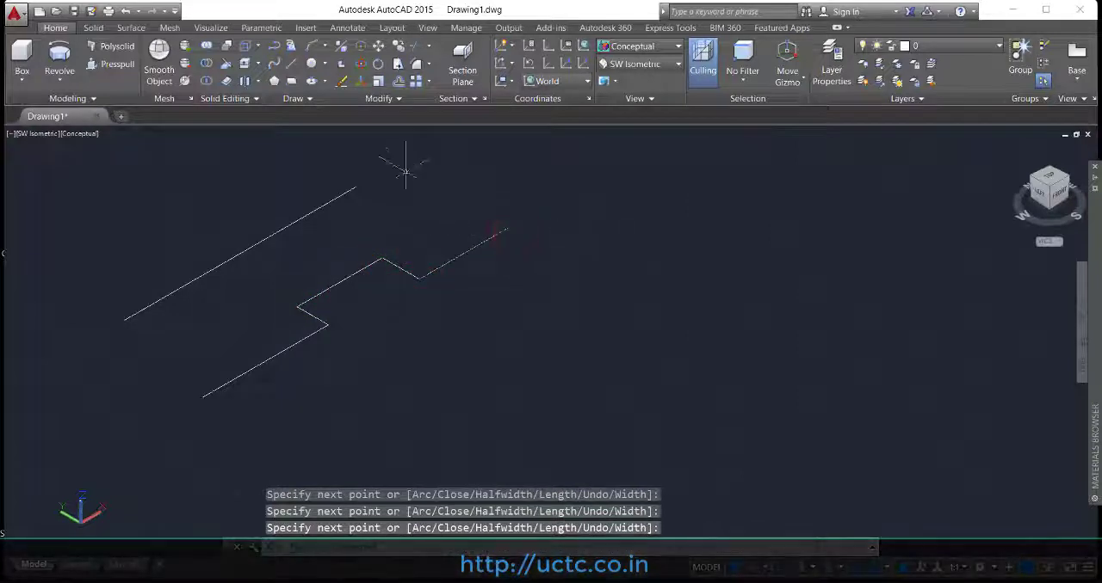
Step: Draw a three-point C-shaped arc beside the stepped polyline as the curved sweep path
left_click(310, 50)
left_click(438, 379)
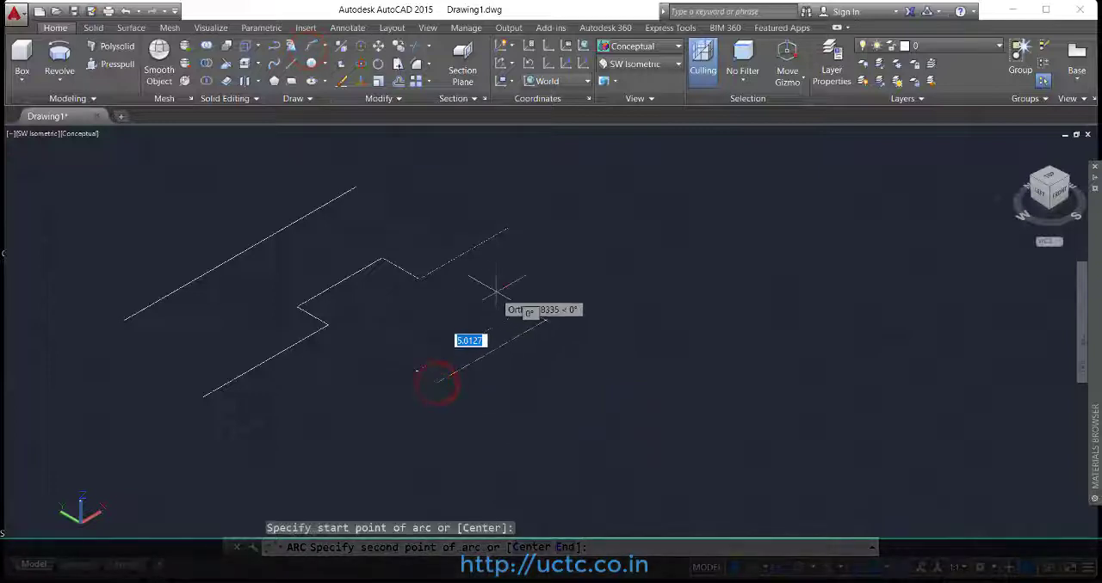
left_click(497, 288)
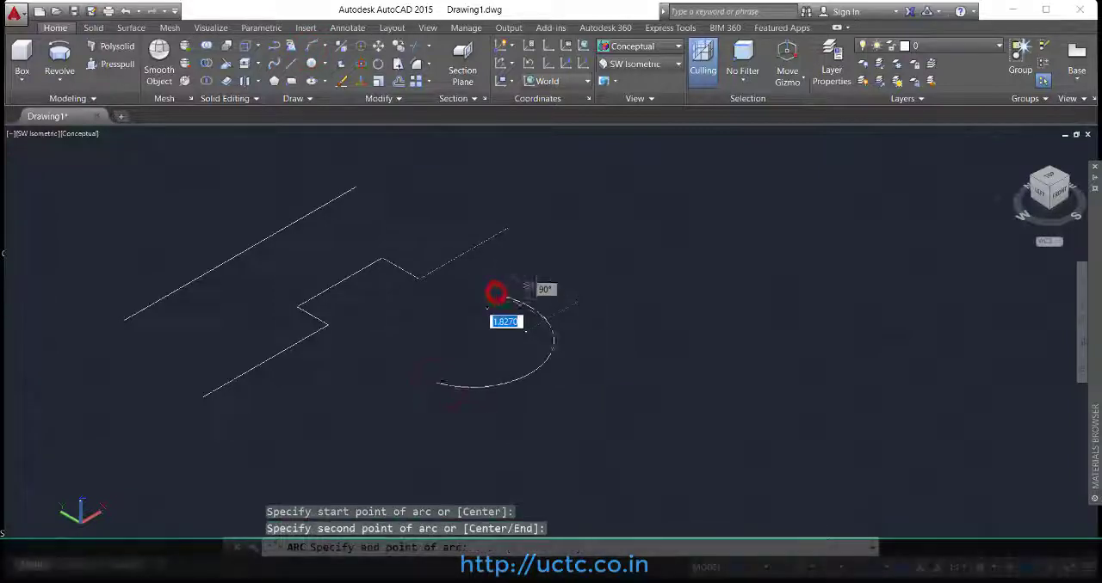
left_click(536, 256)
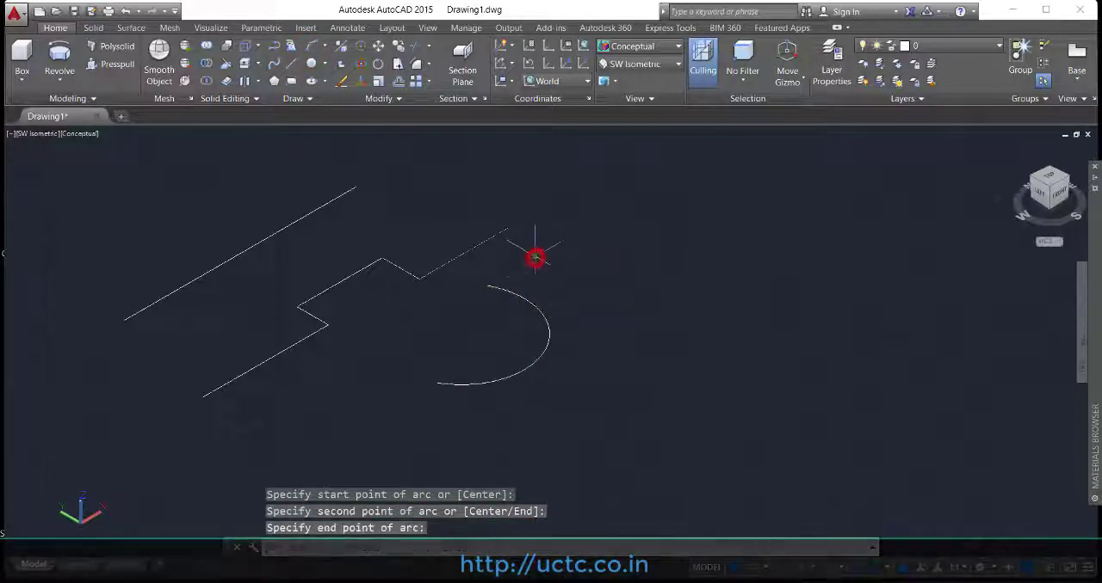
Step: Draw a six-sided polygon inscribed in a circle of about 0.5 units radius, clear of the three path curves
left_click(273, 83)
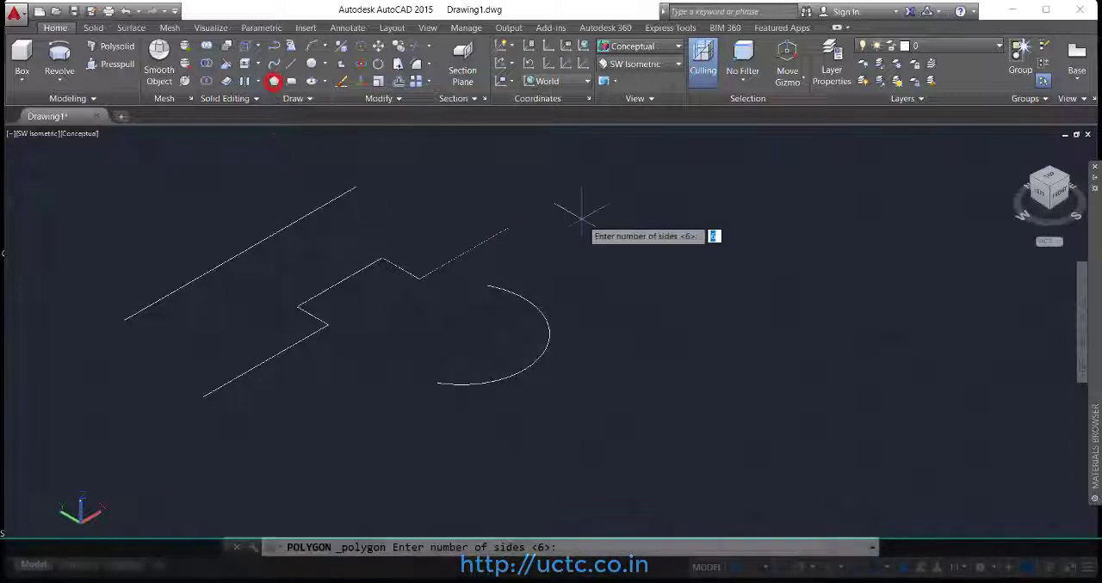
key("Return")
left_click(631, 238)
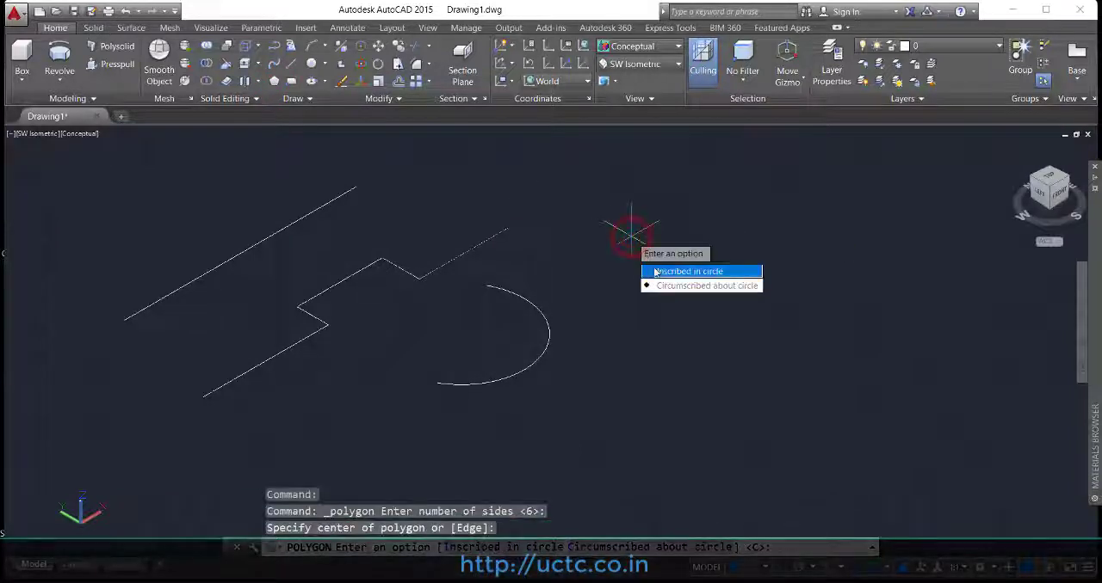
left_click(656, 272)
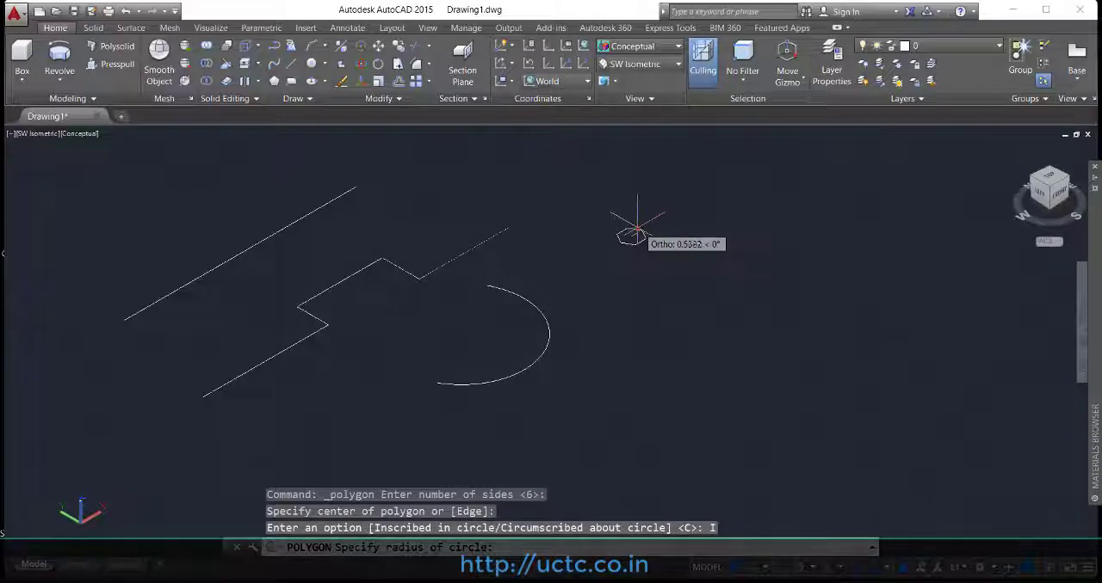
left_click(637, 231)
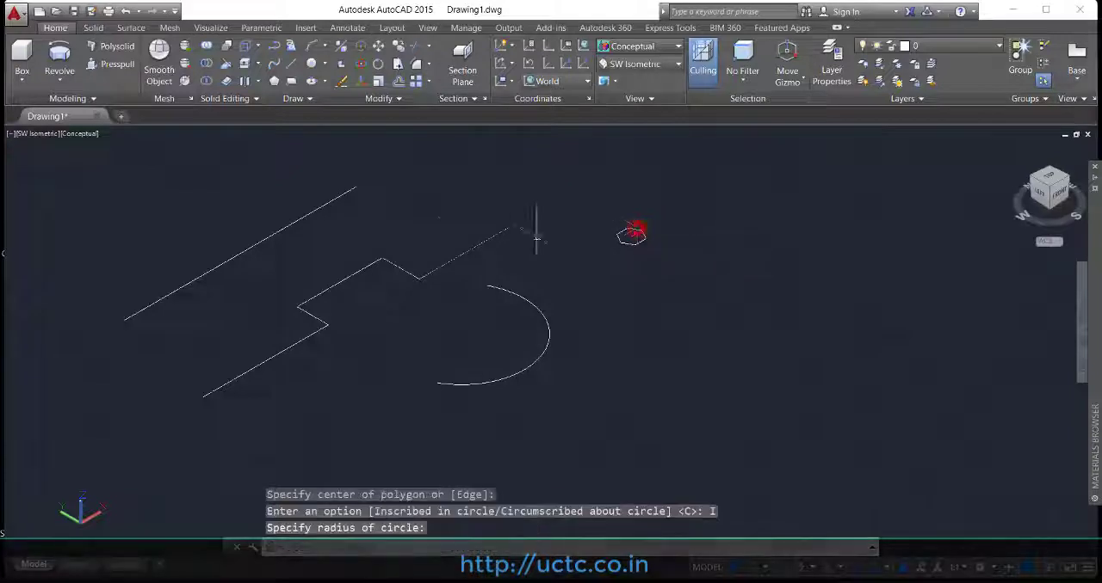
Step: Draw a small rectangle about 0.65 by 0.51 units near the hexagon and a small circle beside them
left_click(291, 82)
left_click(647, 306)
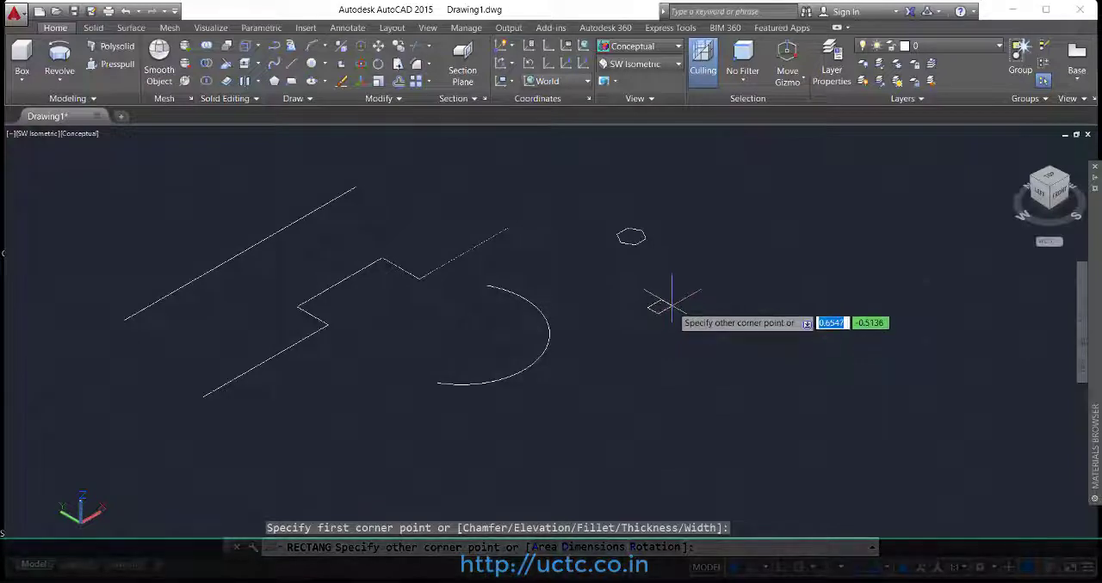
left_click(671, 306)
left_click(313, 64)
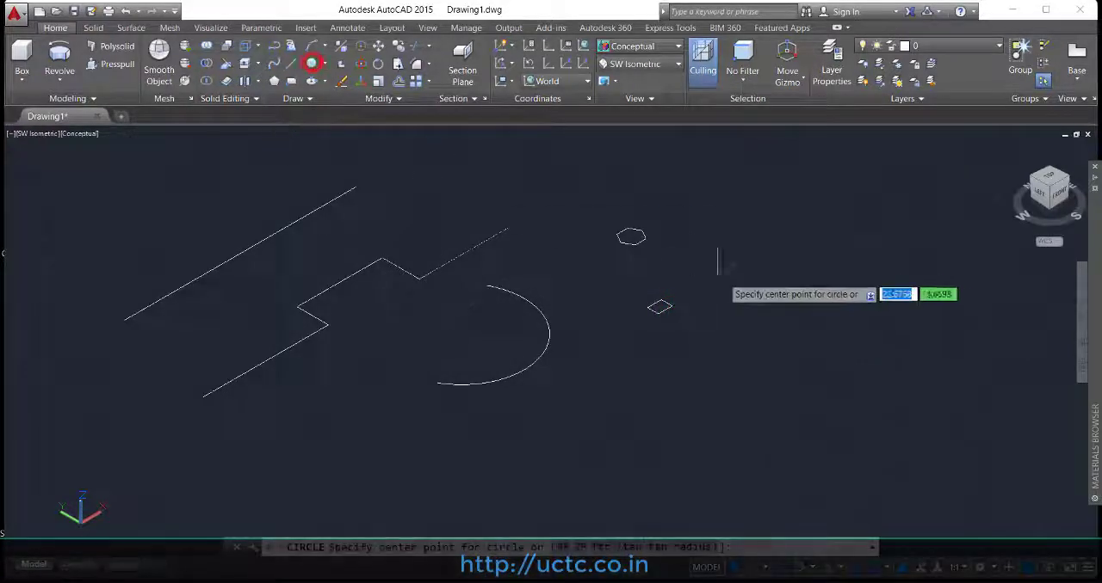
left_click(731, 279)
left_click(741, 283)
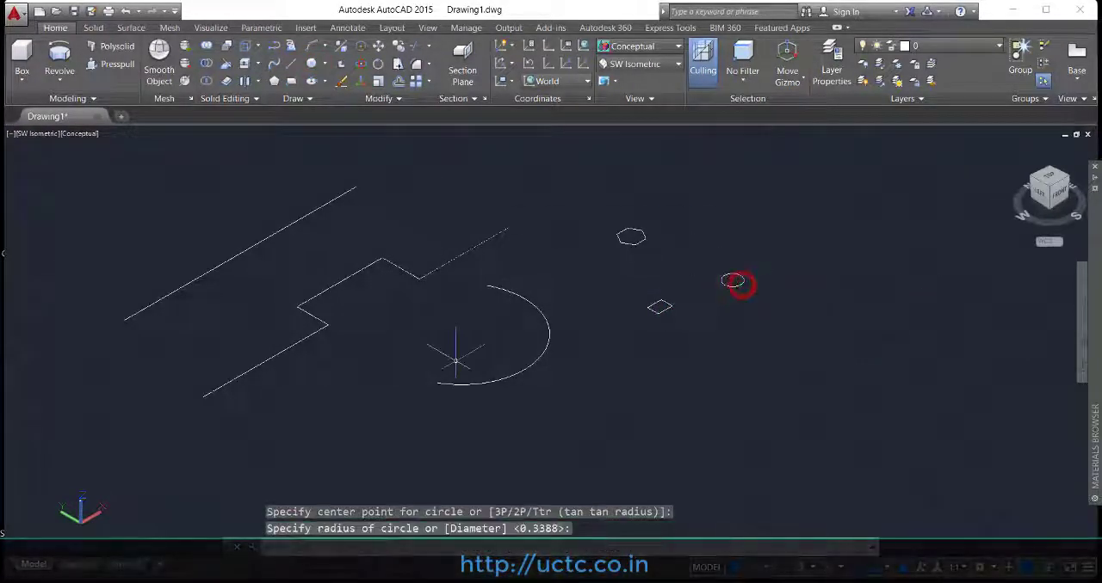
Step: Sweep the hexagon along the straight line into a solid bar
left_click(61, 79)
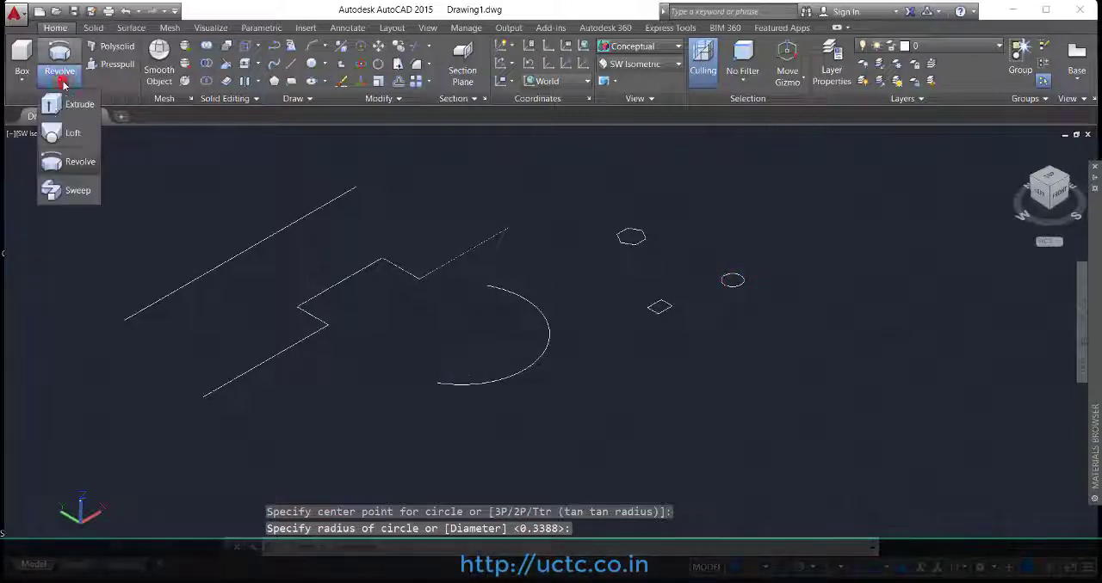
left_click(78, 191)
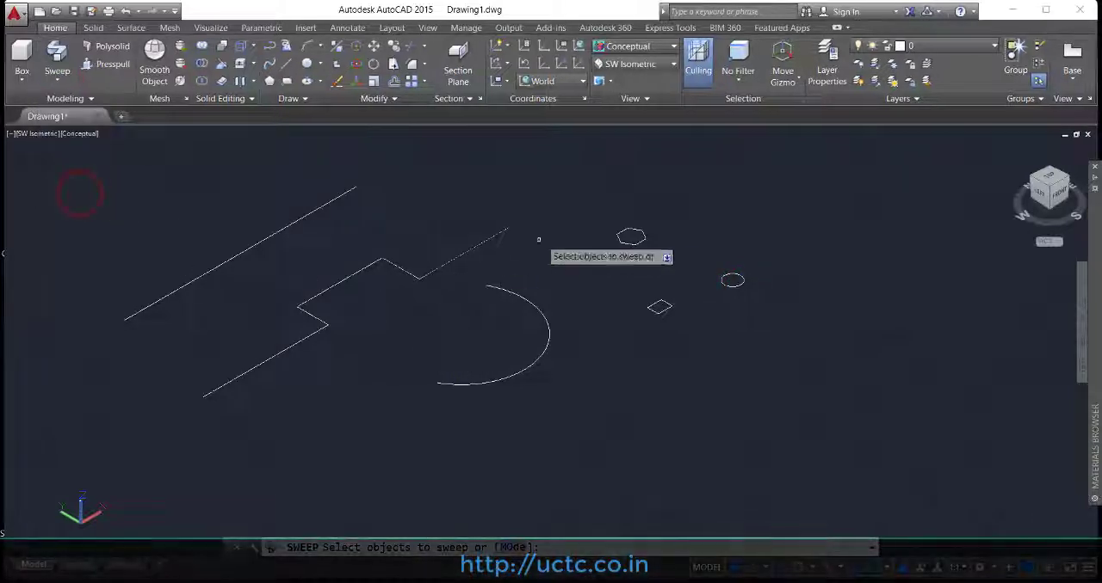
left_click(621, 240)
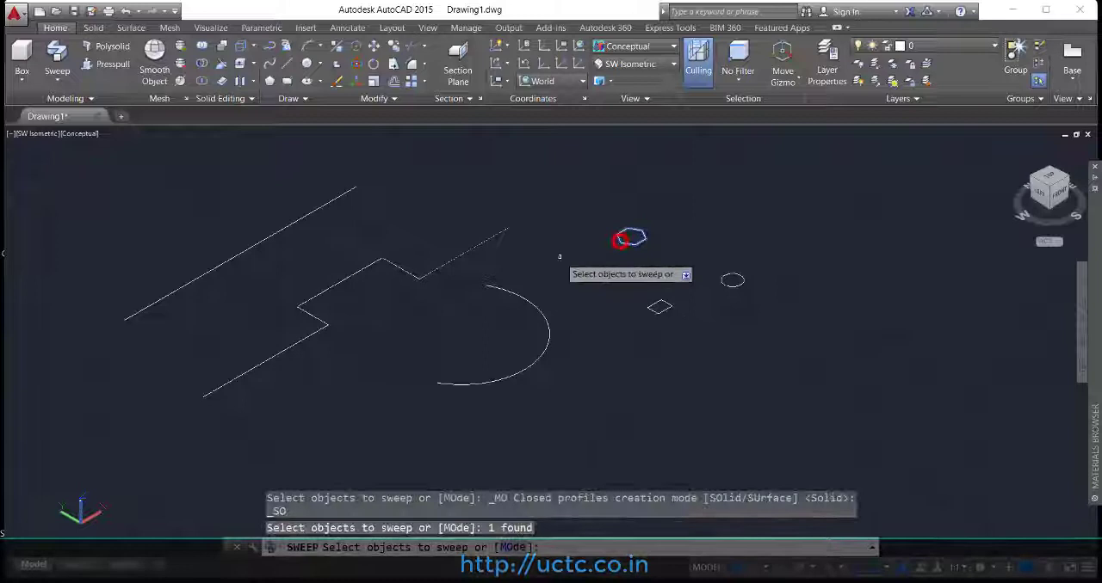
right_click(516, 219)
left_click(549, 225)
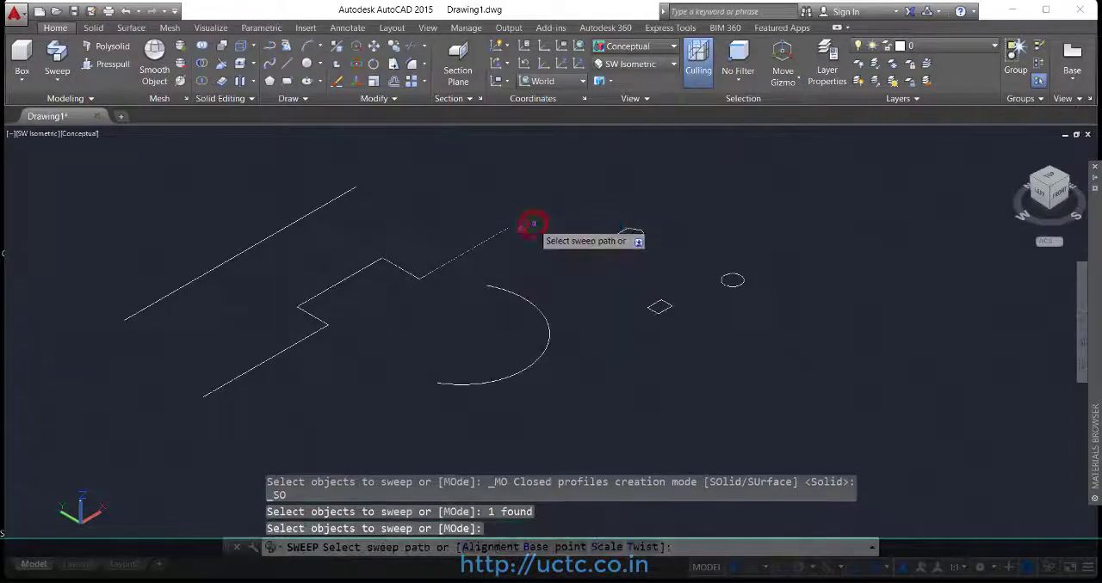
left_click(317, 209)
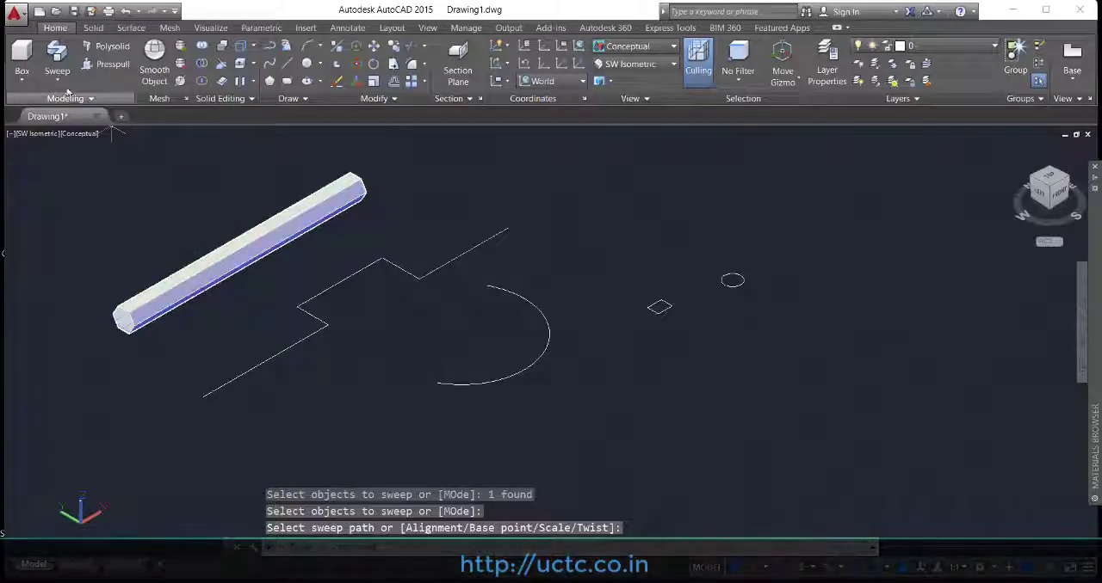
Step: Sweep the small rectangle along the stepped polyline into a solid
left_click(56, 56)
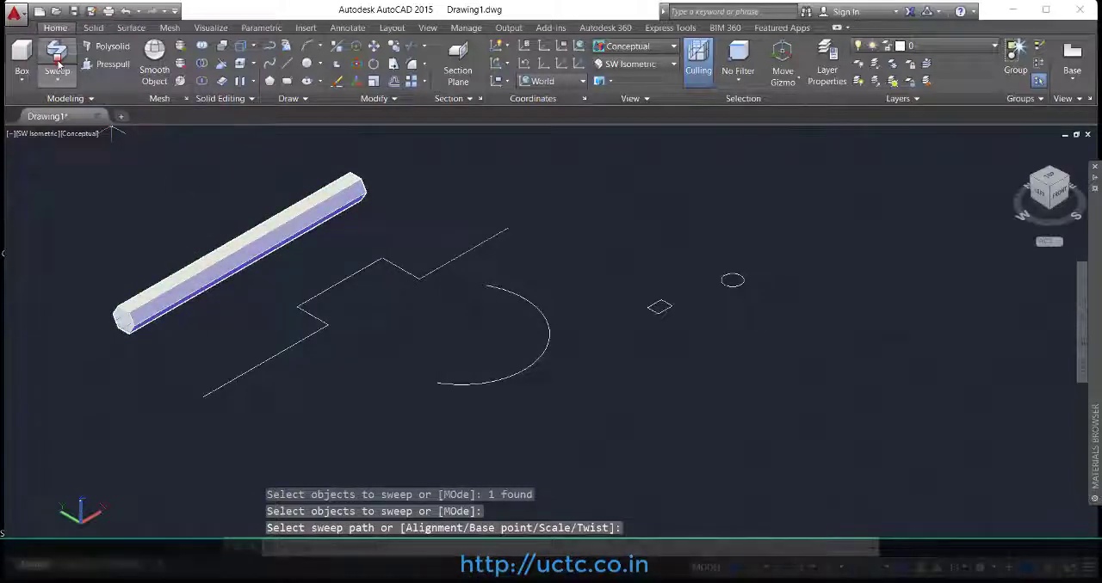
left_click(659, 310)
right_click(659, 309)
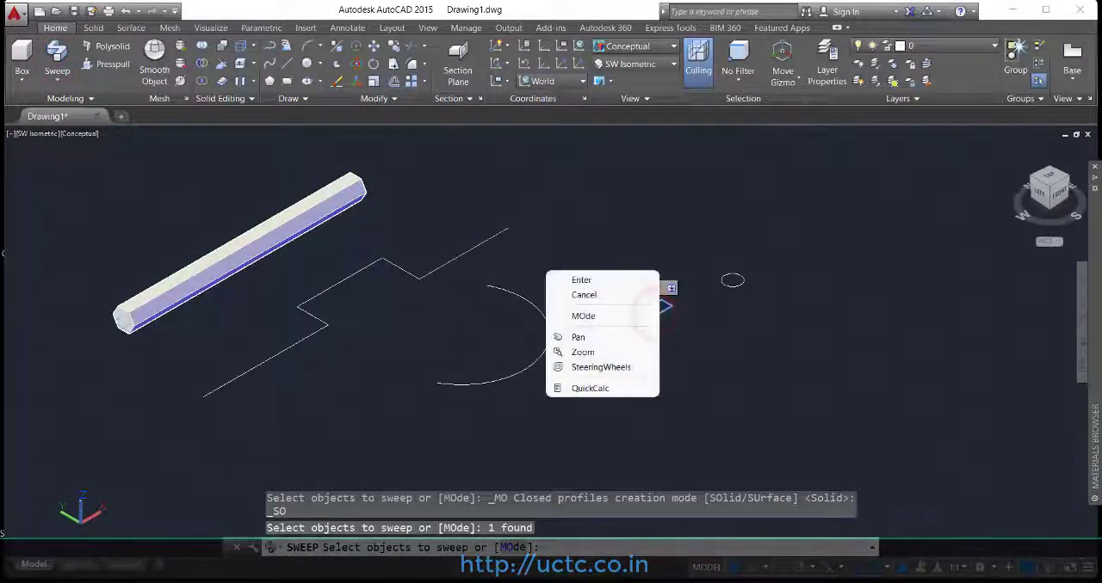
left_click(568, 281)
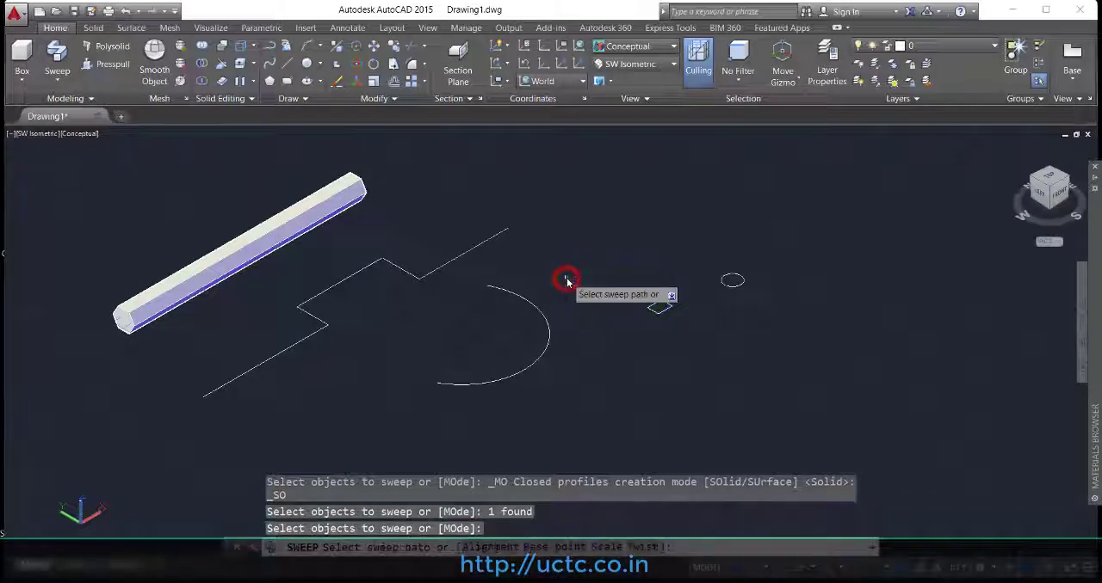
left_click(463, 255)
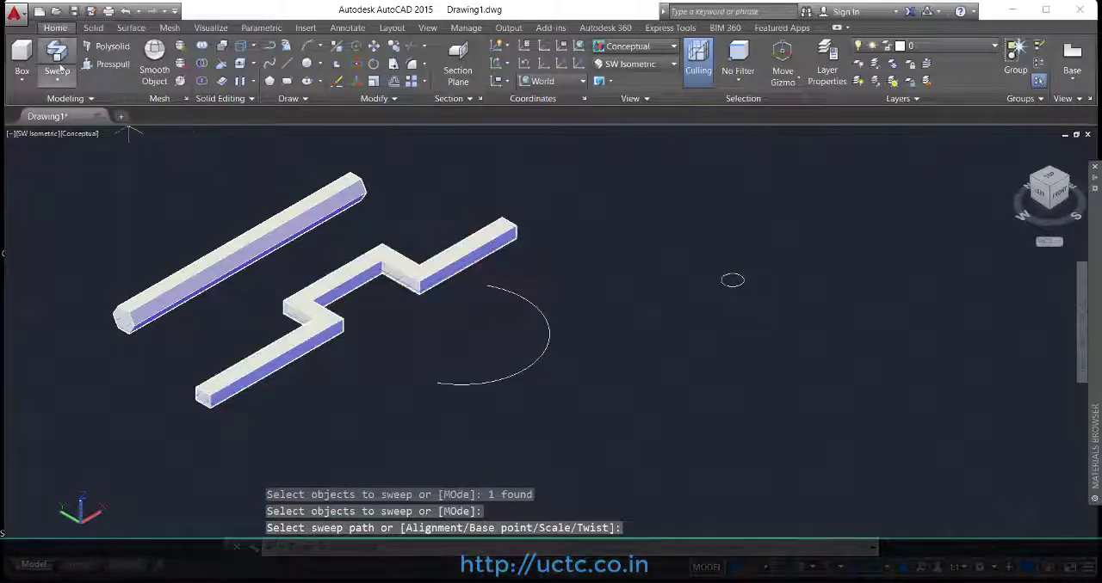
Step: Sweep the small circle along the arc into a curved solid rod
left_click(57, 54)
left_click(733, 280)
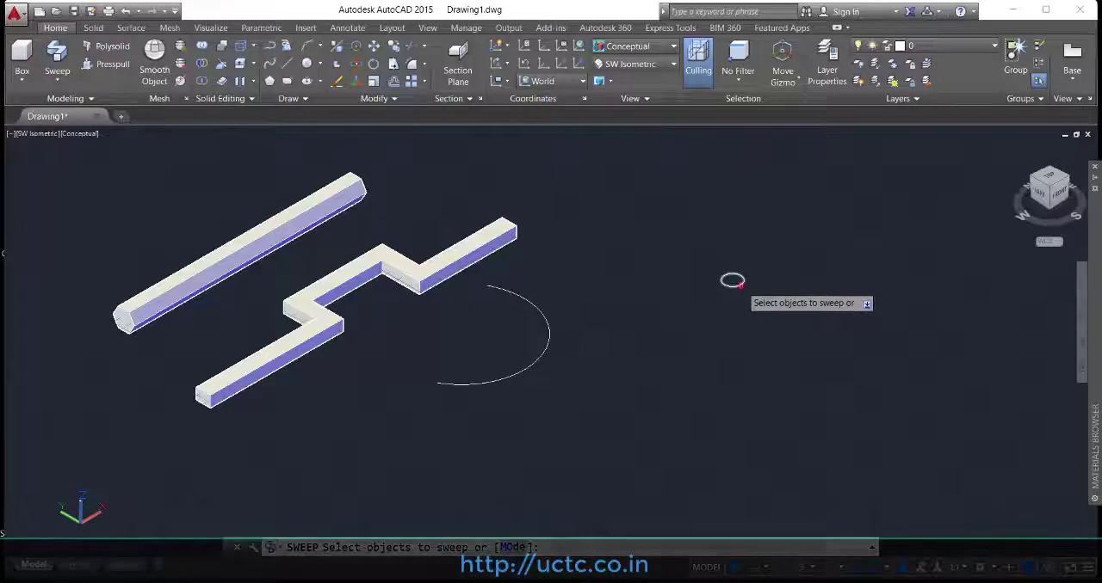
right_click(733, 280)
left_click(683, 300)
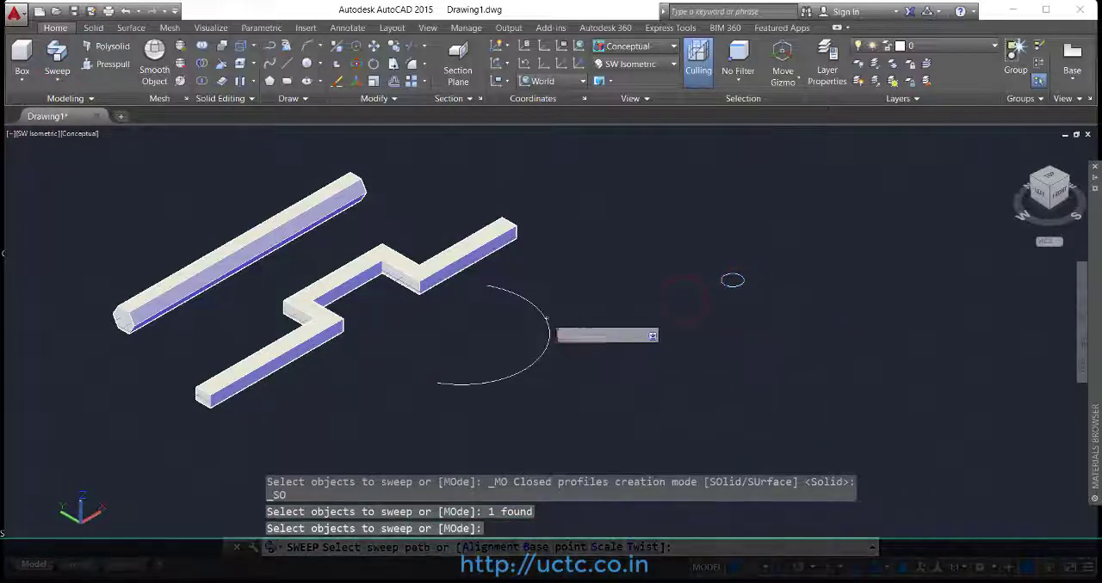
left_click(545, 317)
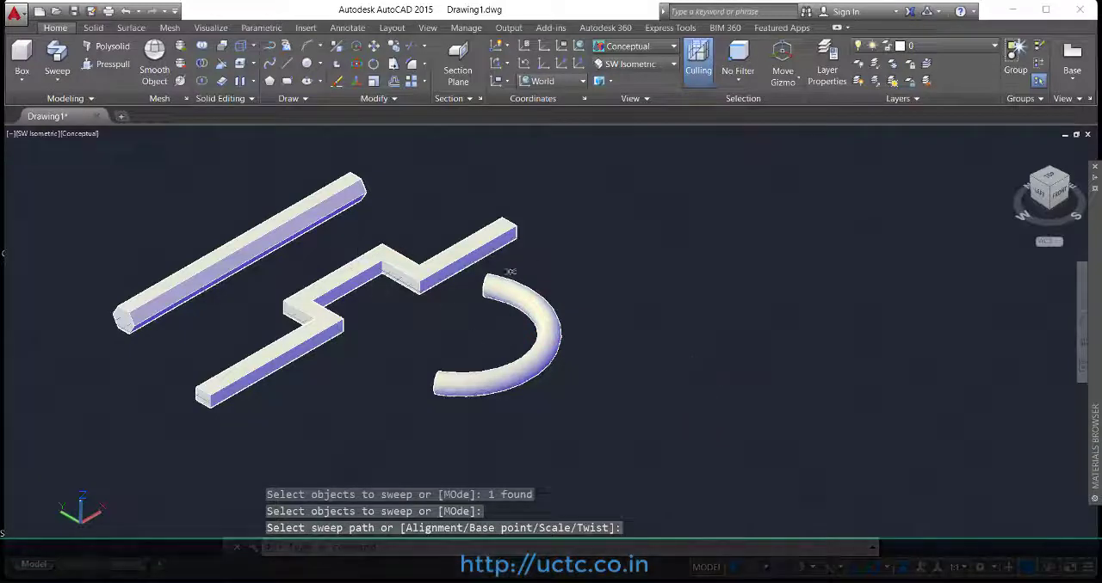
Step: Change the visual style of the swept solids' view to Realistic
left_click(636, 53)
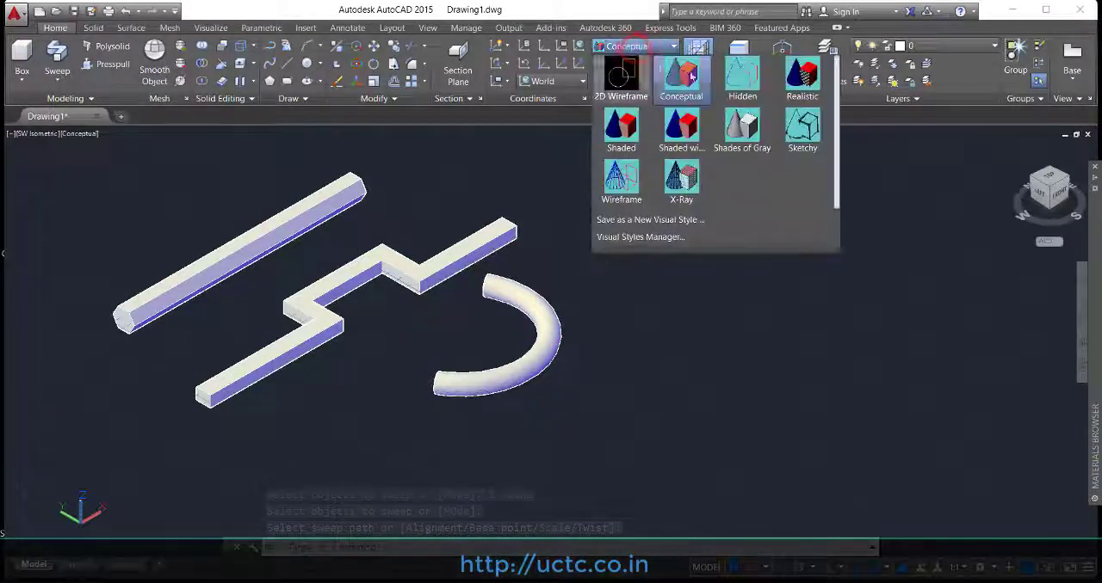
left_click(791, 84)
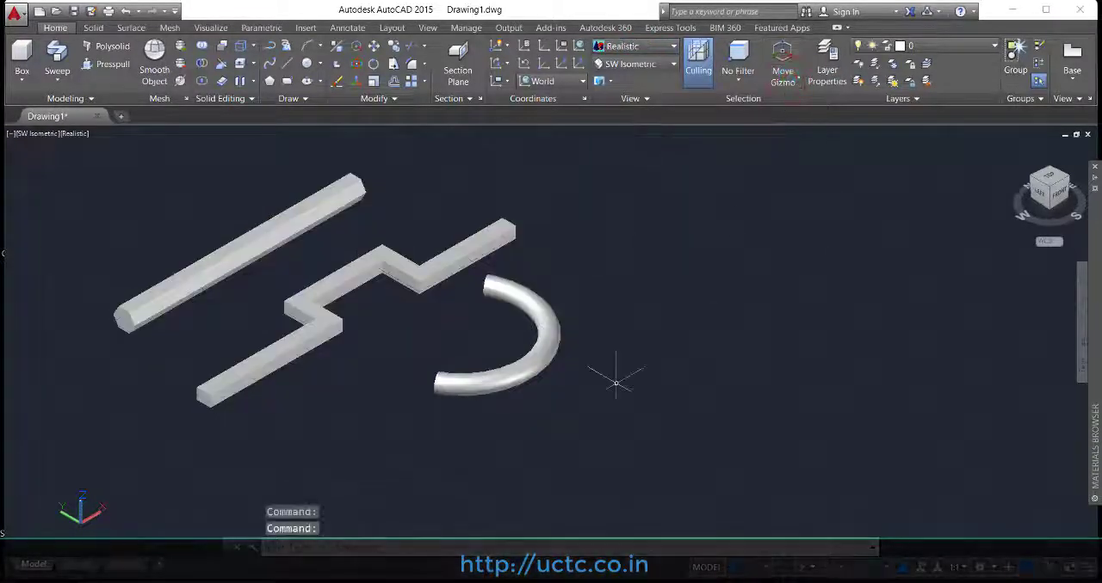
Step: Orbit around the three swept solids to examine the hexagonal bar, the stepped bar and the curved rod from other sides
middle_click_drag(287, 379, 386, 382)
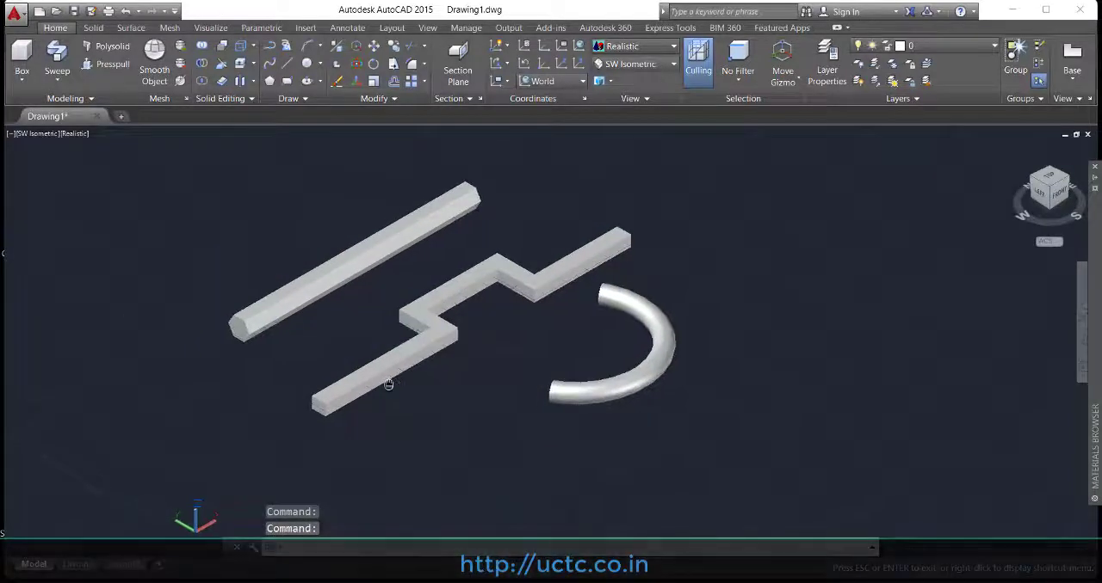
scroll(387, 381, "down", 3)
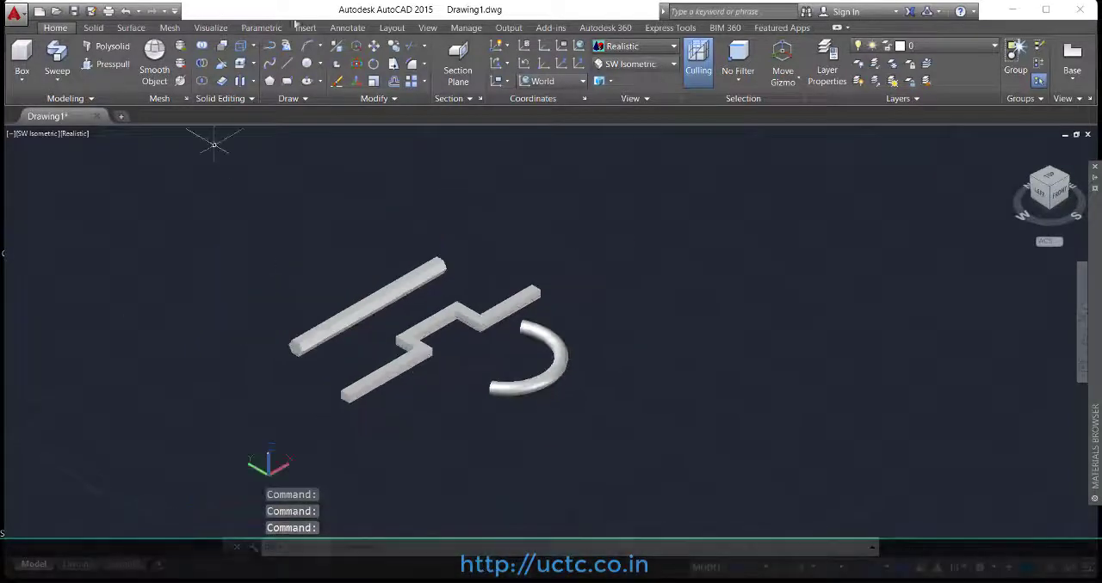
left_click(427, 29)
left_click(62, 65)
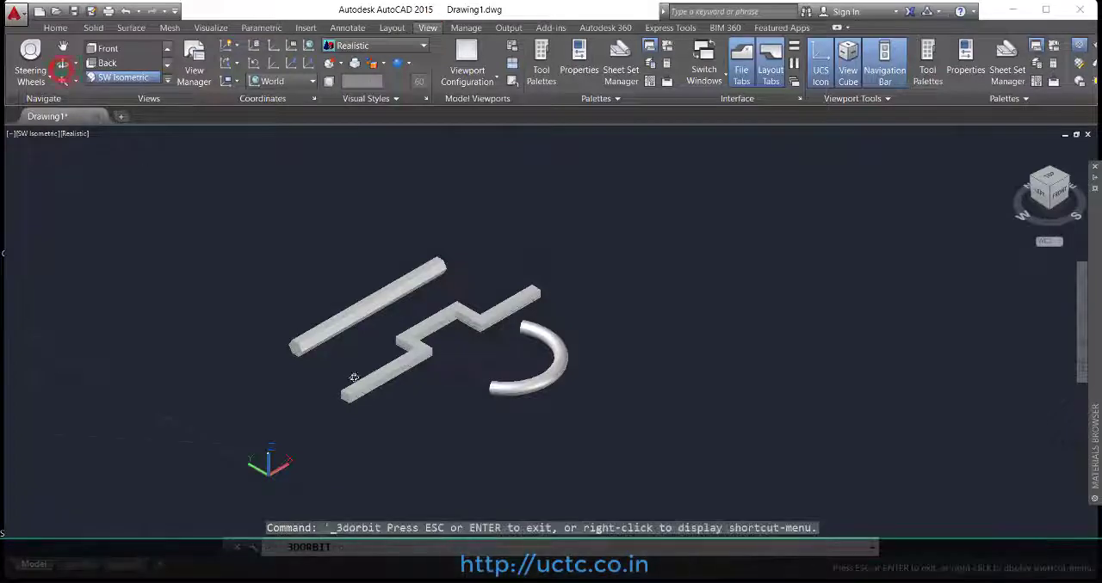
left_click_drag(357, 376, 475, 350)
scroll(474, 350, "up", 5)
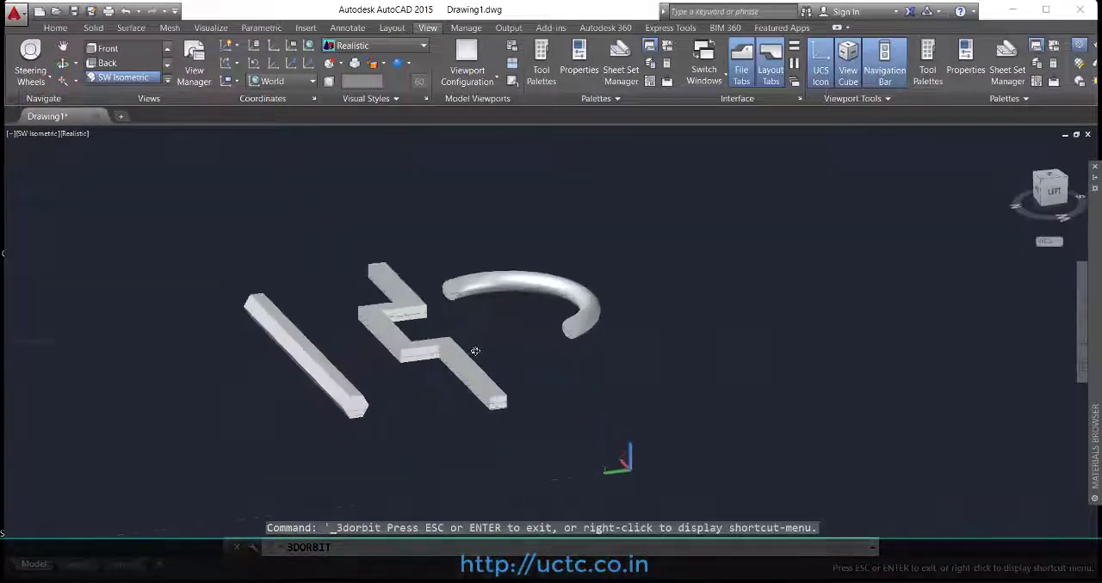
left_click_drag(427, 416, 381, 409)
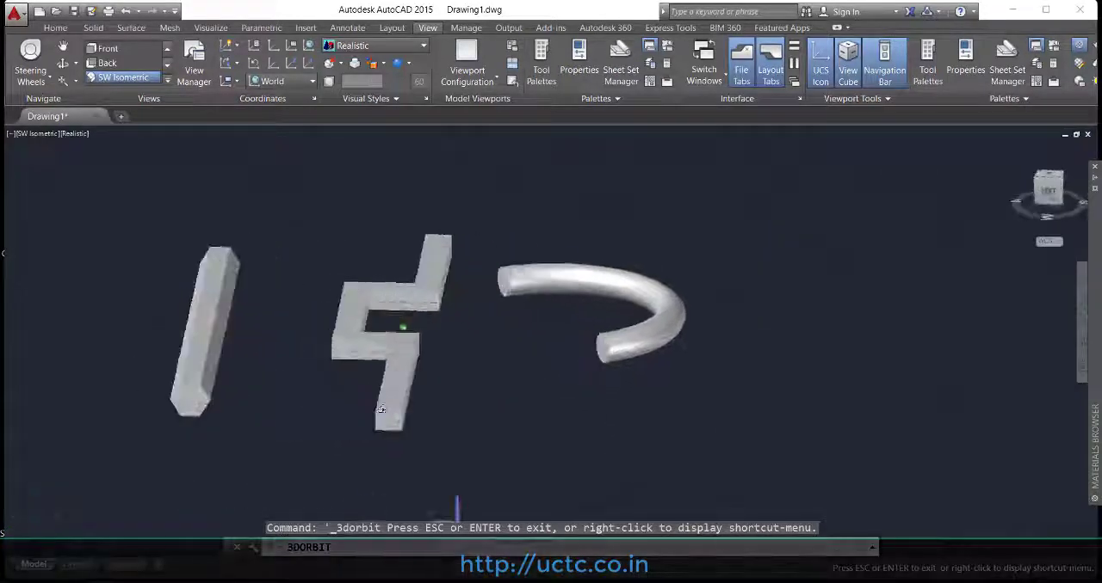